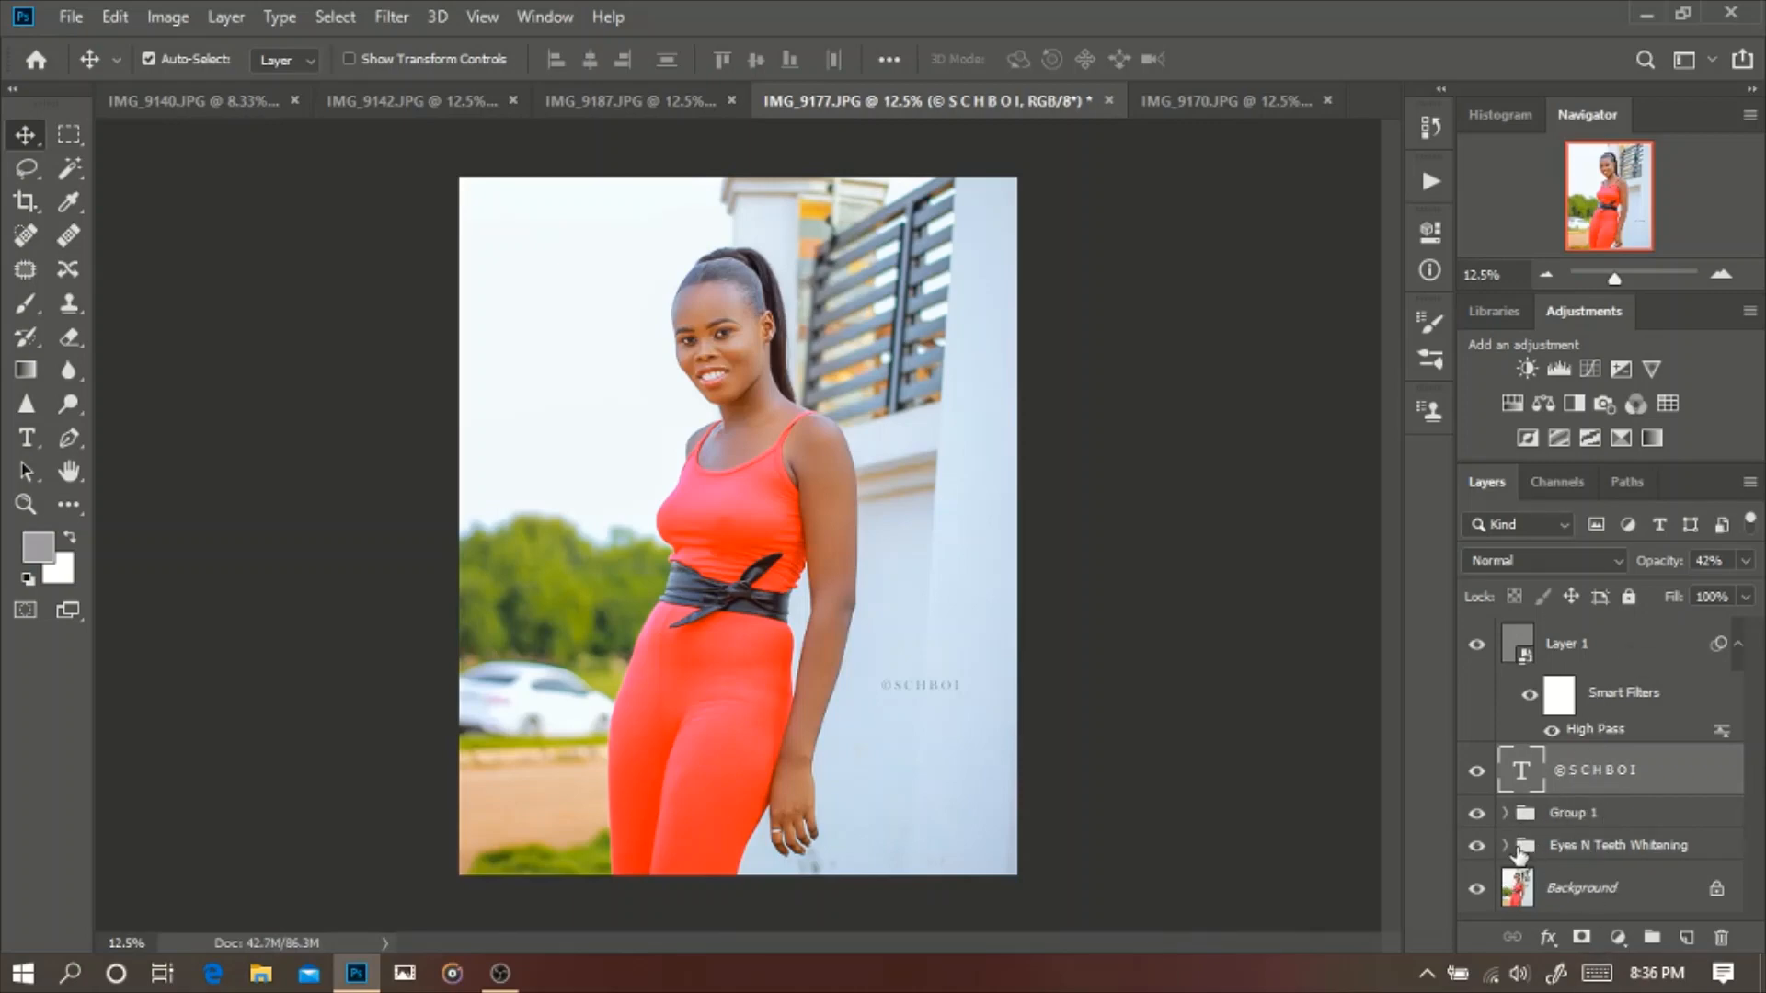
Expand the Eyes N Teeth Whitening group and examine its adjustment layers and the subject's face up close
{"action": "left_click", "coordinate": [1506, 845]}
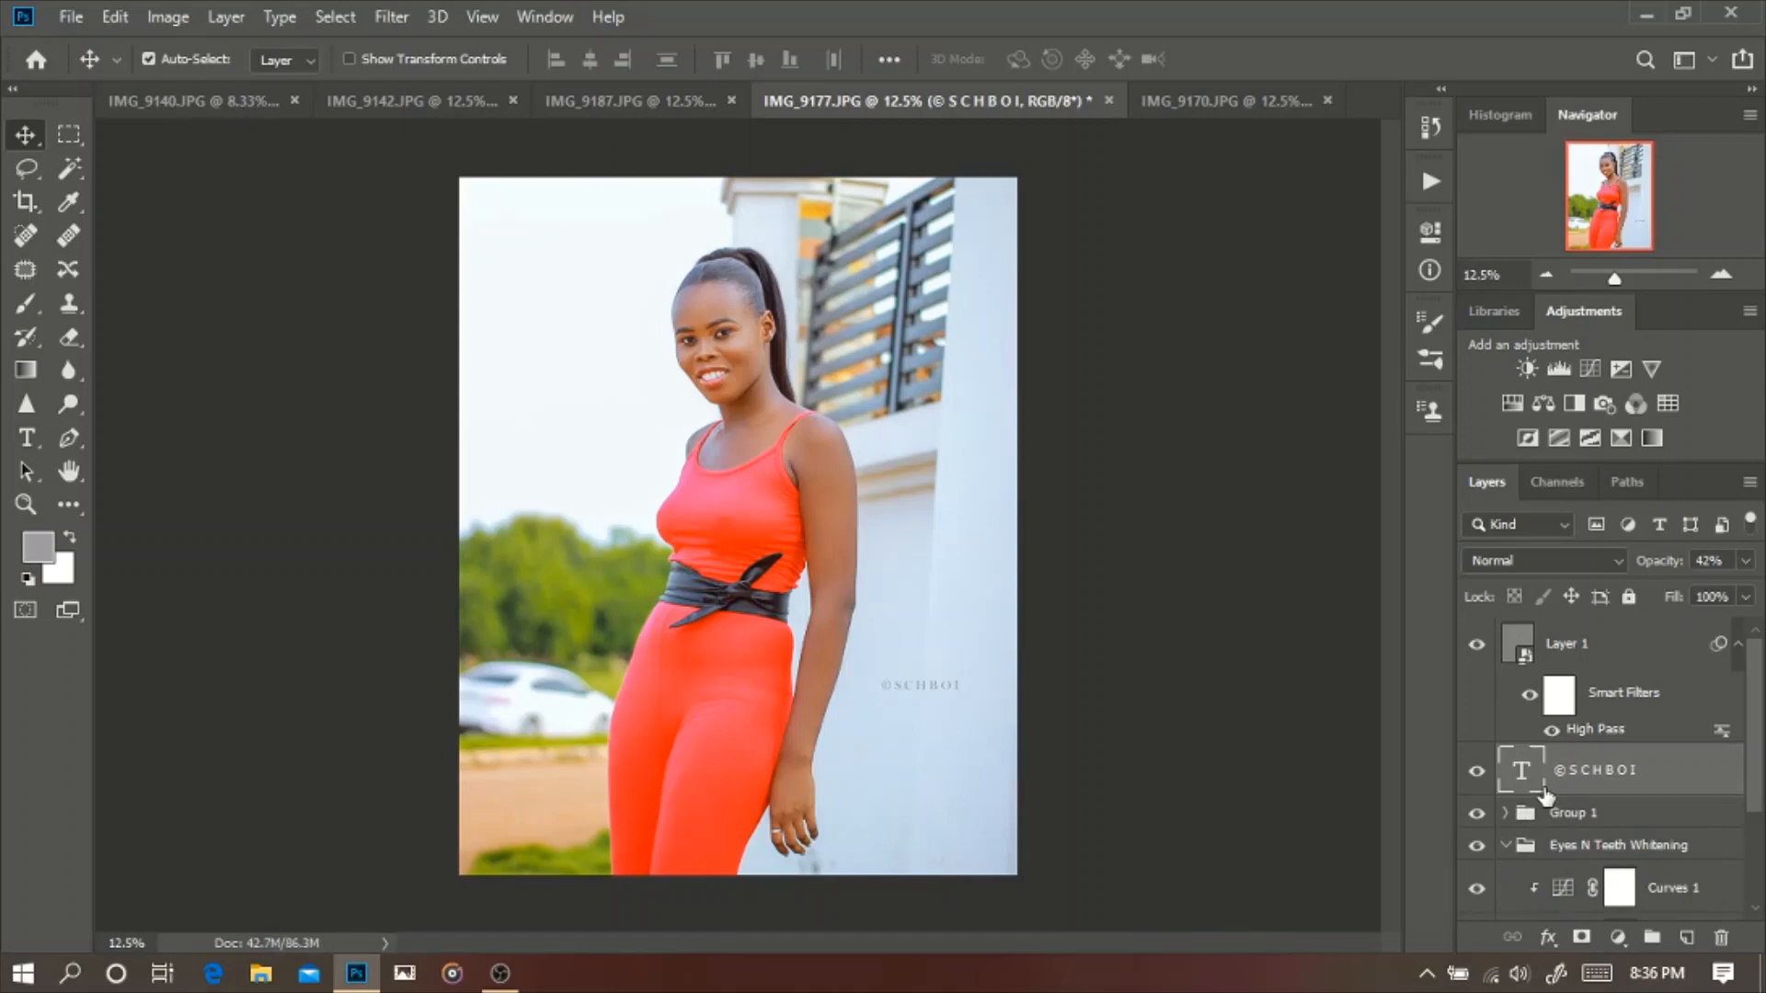
{"action": "scroll", "coordinate": [1545, 793], "scroll_direction": "down", "scroll_amount": 3}
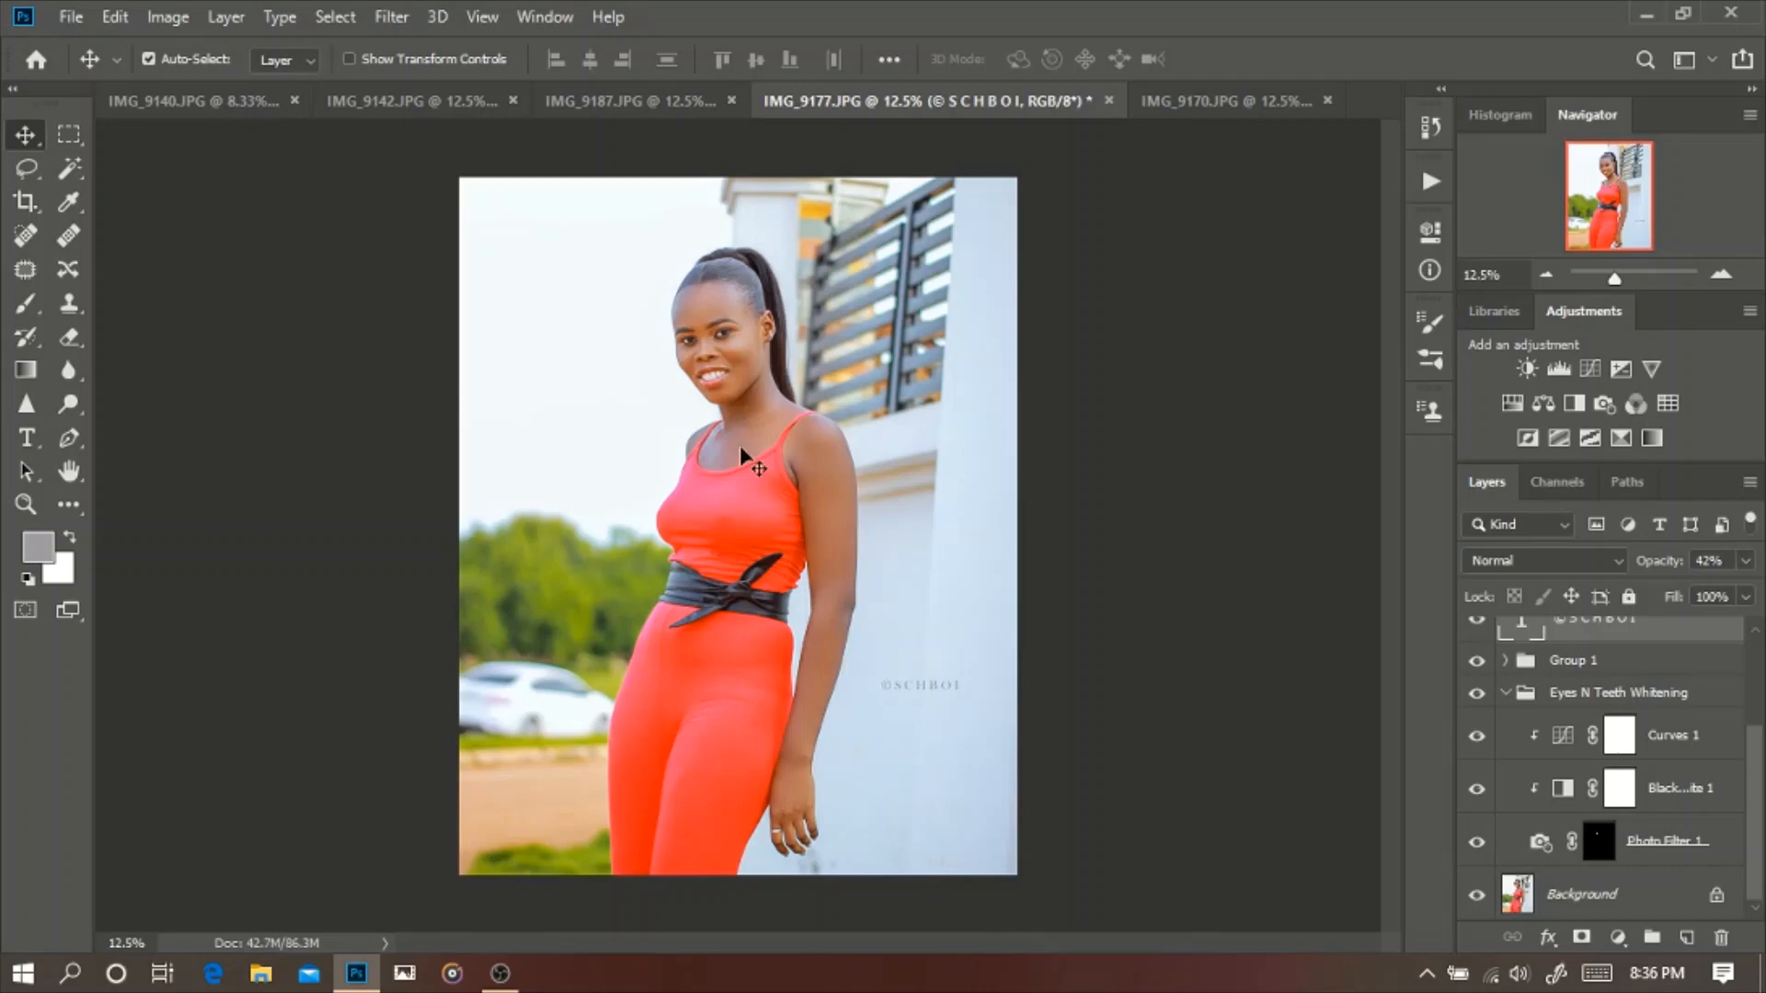
{"action": "scroll", "coordinate": [739, 445], "scroll_direction": "up", "scroll_amount": 3}
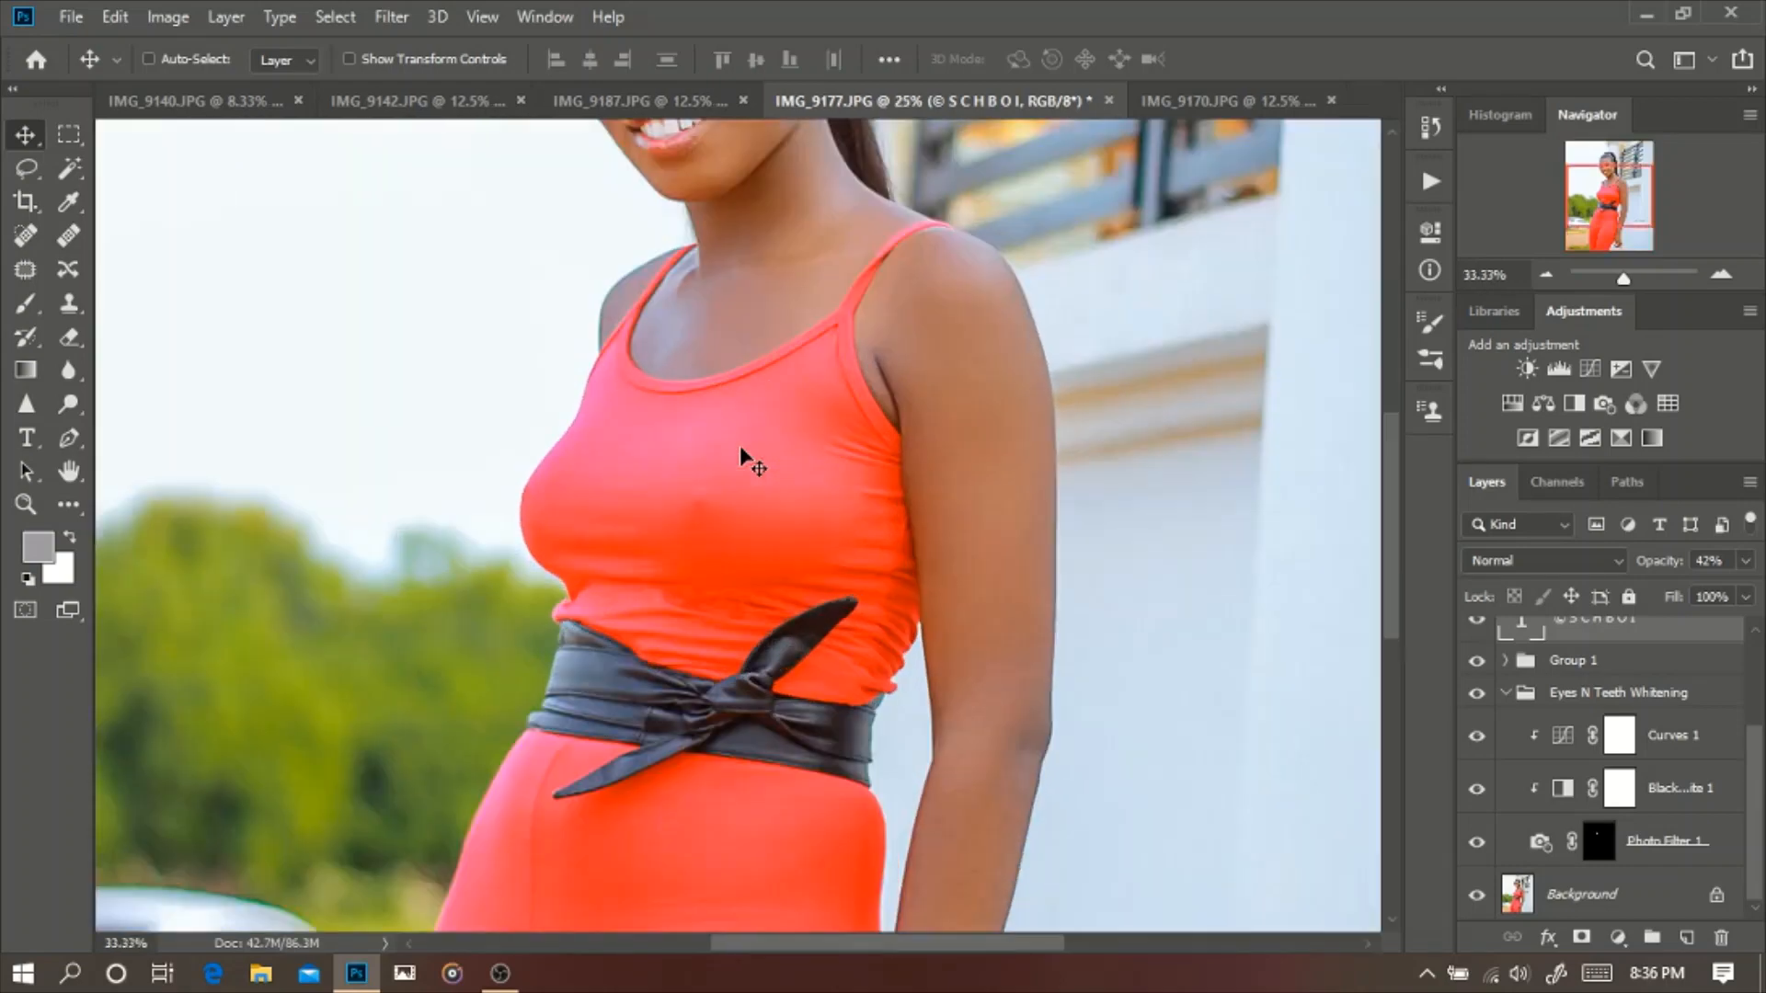
{"action": "key", "text": "space"}
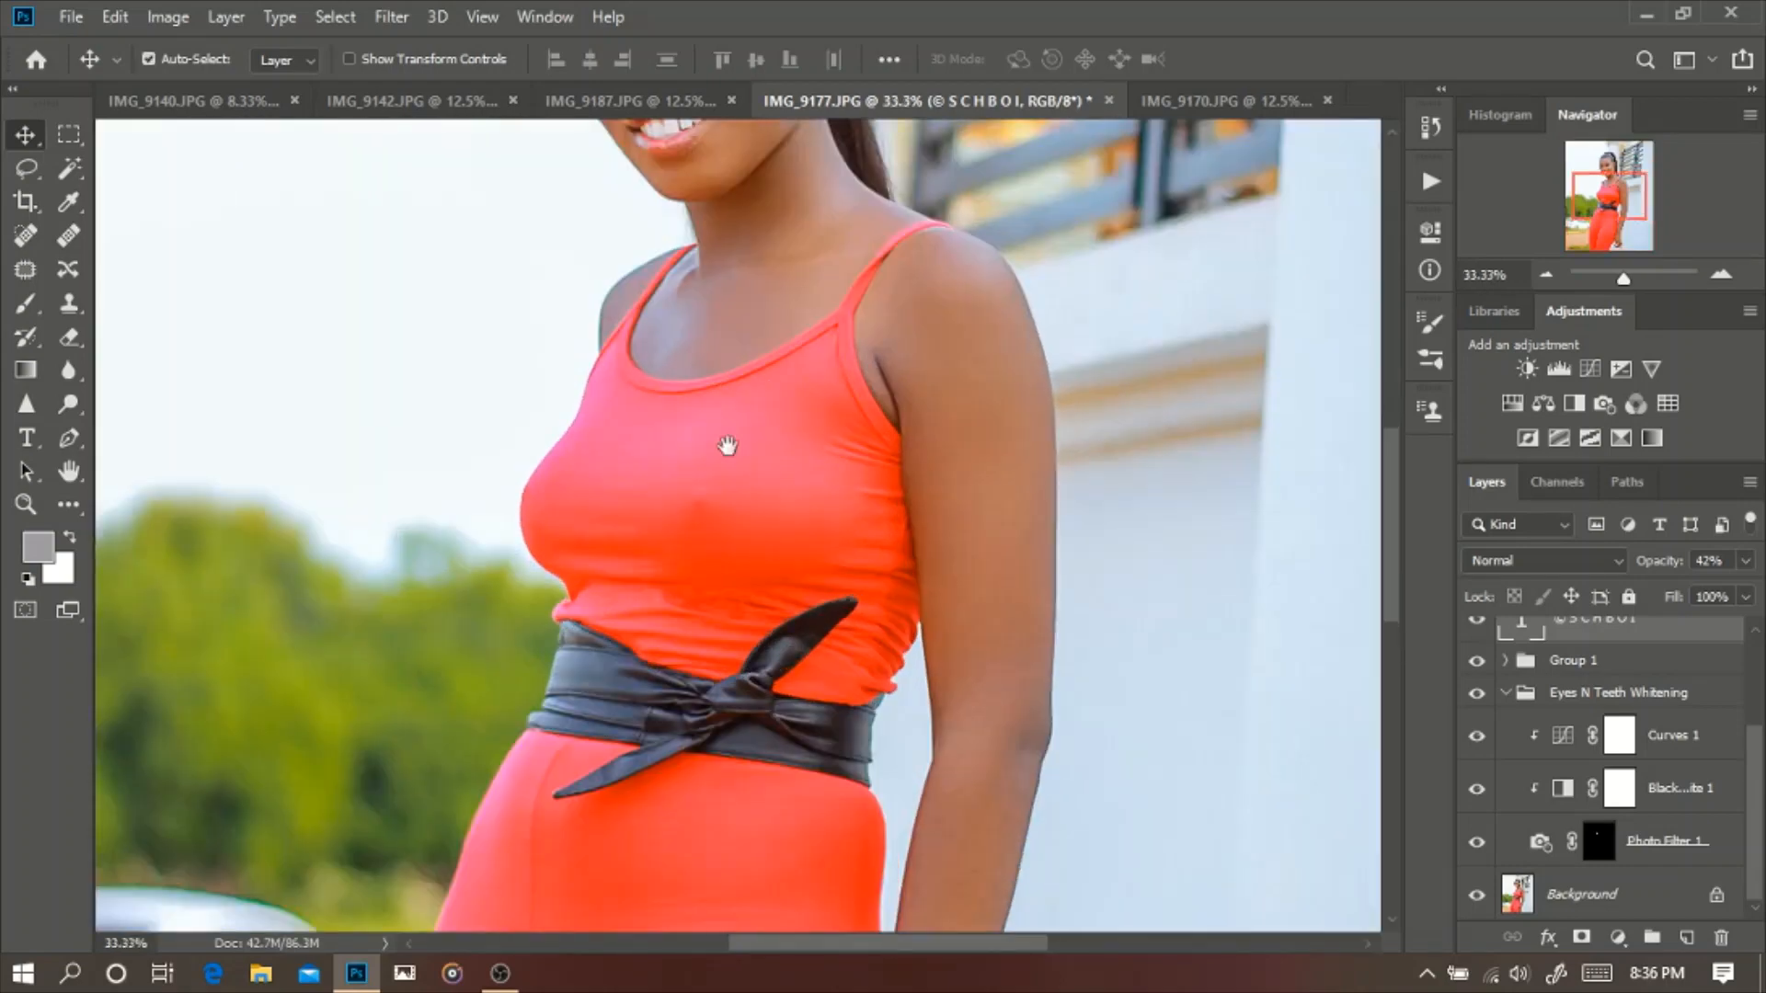
{"action": "left_click_drag", "start_coordinate": [868, 254], "coordinate": [831, 471]}
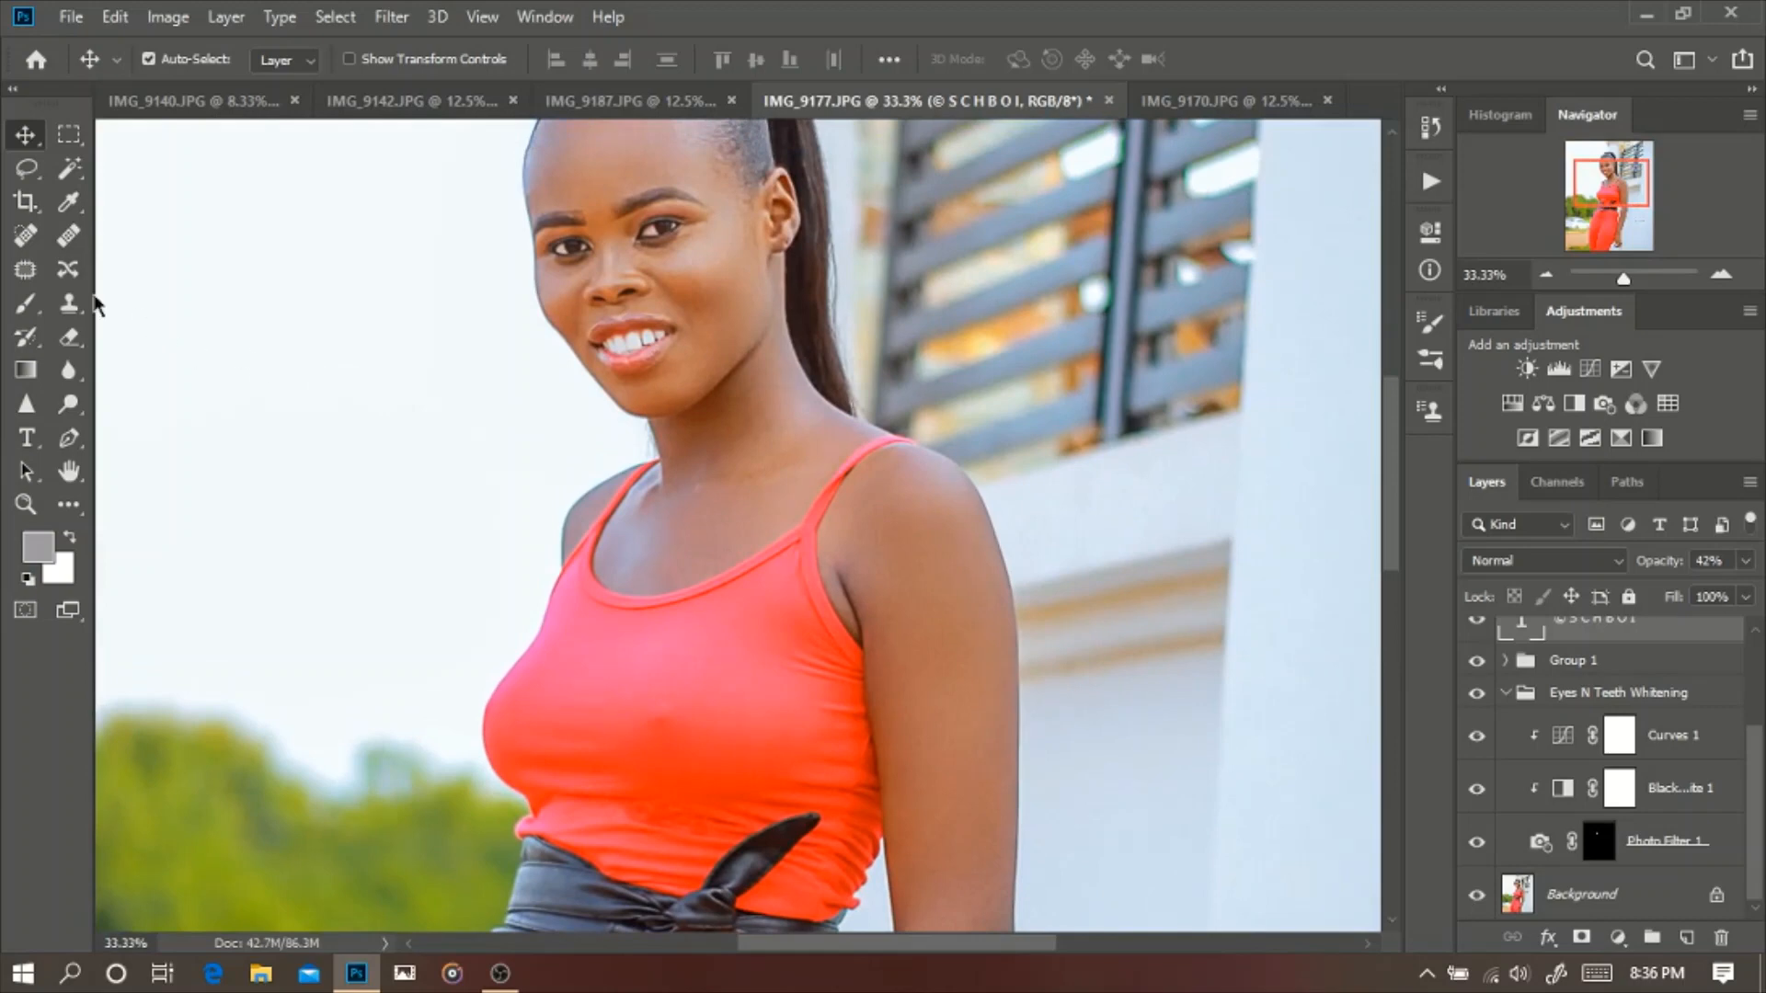
Activate the Patch tool and inspect the skin on the subject's face and shoulders
{"action": "left_click", "coordinate": [33, 270]}
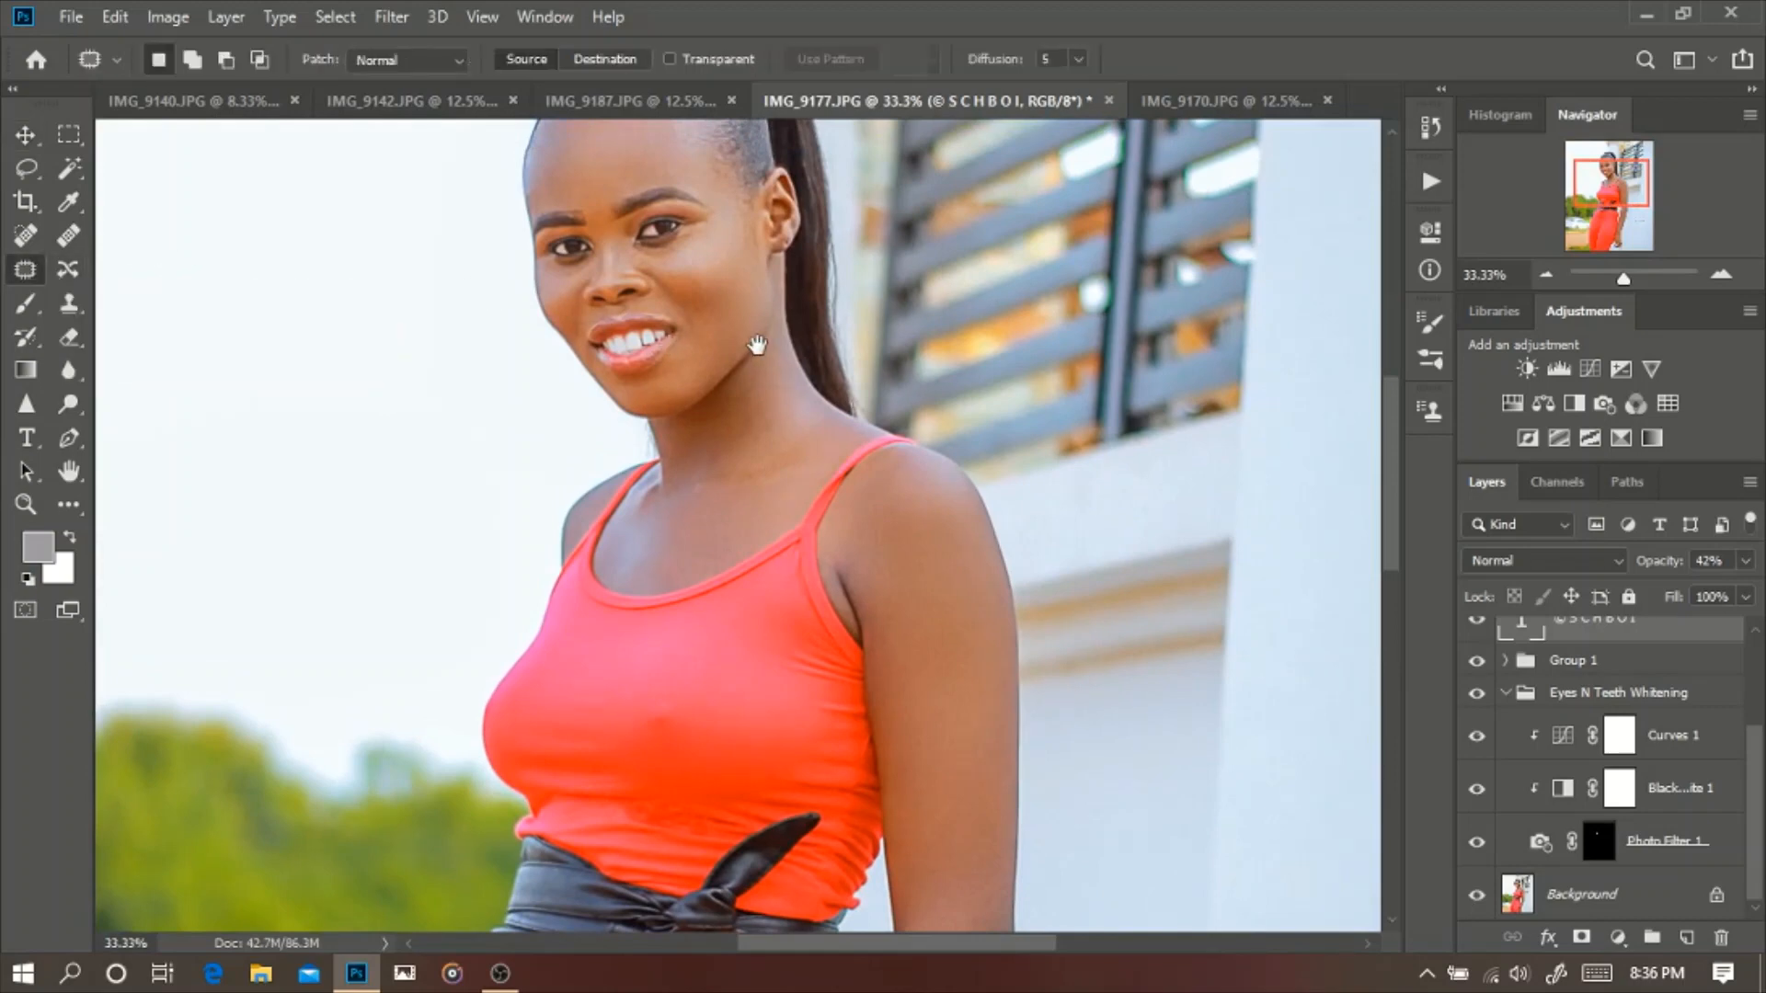
{"action": "key", "text": "space"}
{"action": "left_click_drag", "start_coordinate": [757, 340], "coordinate": [716, 448]}
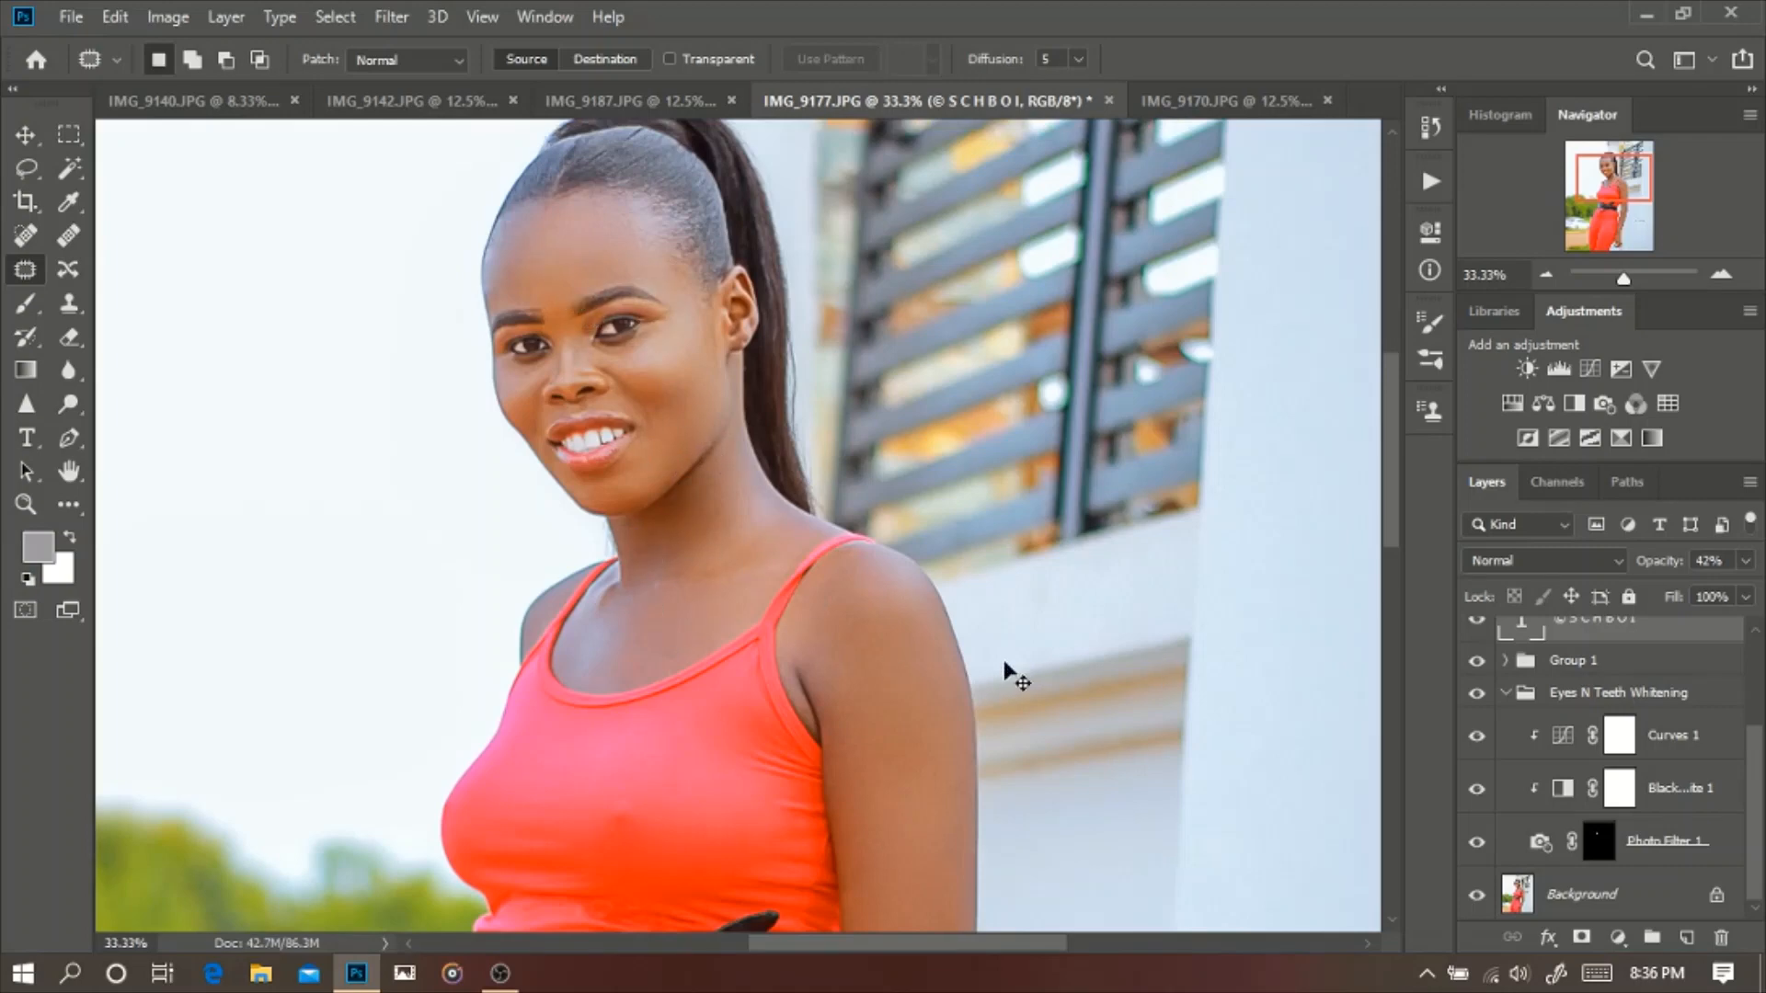
{"action": "key", "text": "ctrl+minus"}
{"action": "key", "text": "ctrl+minus"}
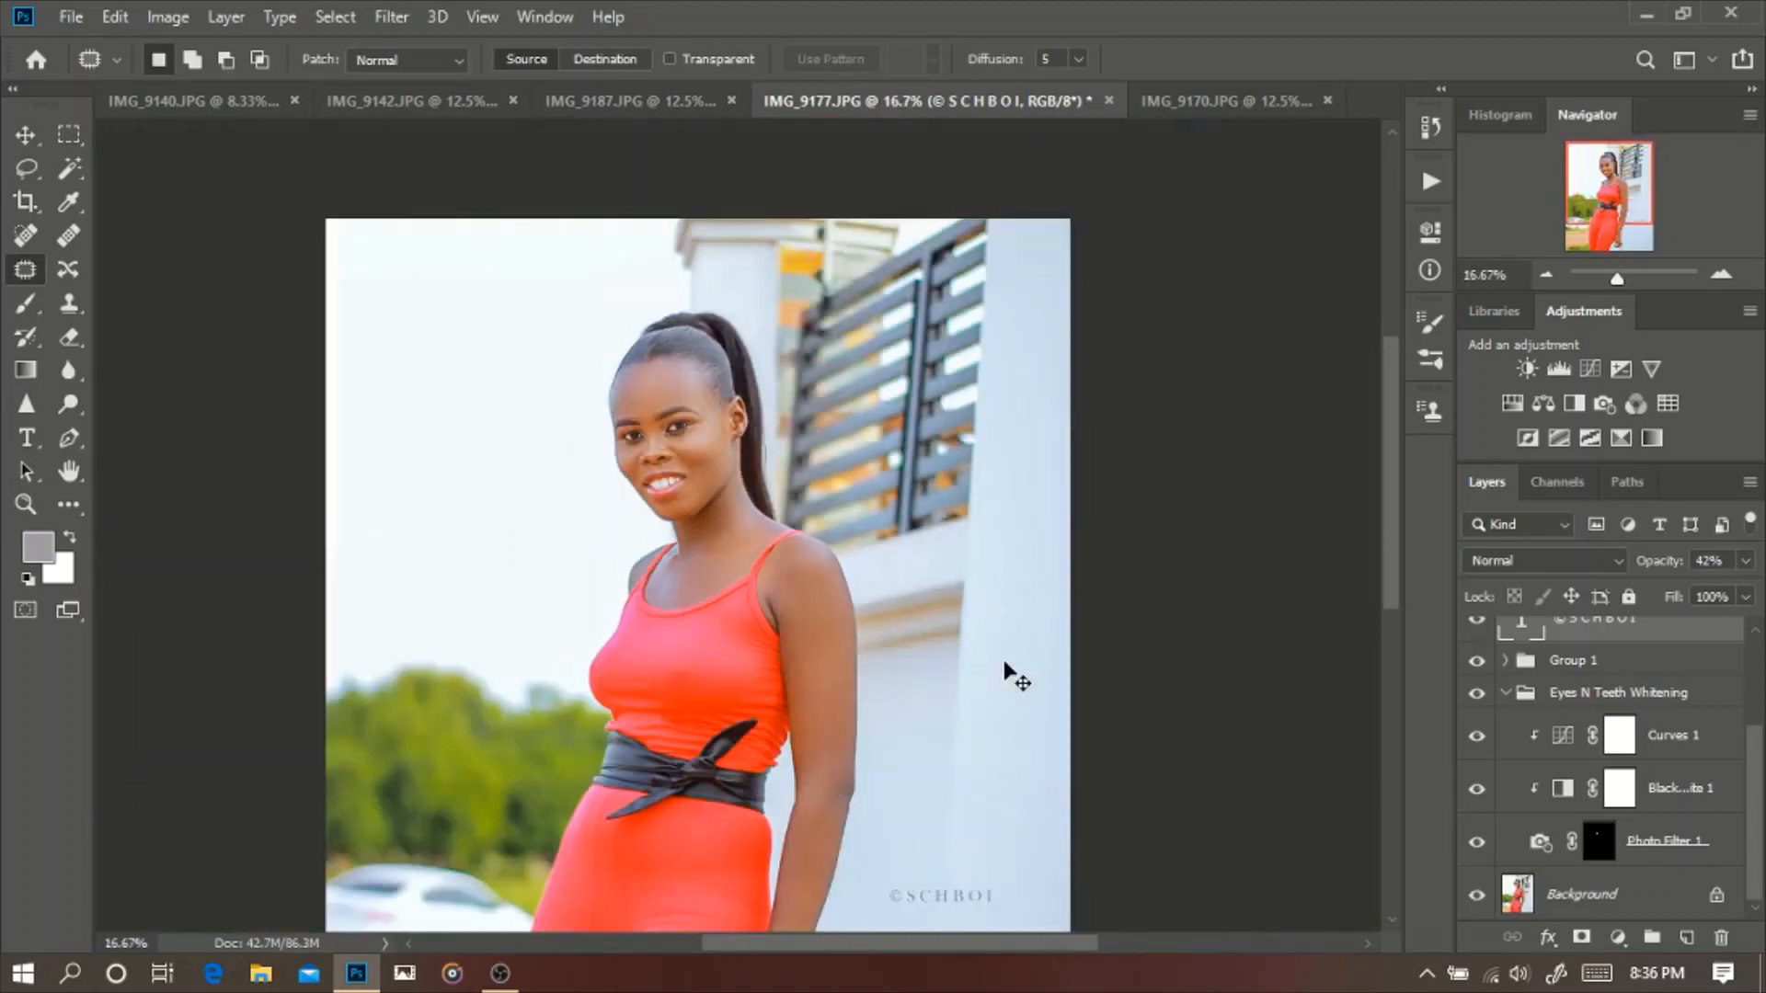
{"action": "key", "text": "ctrl+minus"}
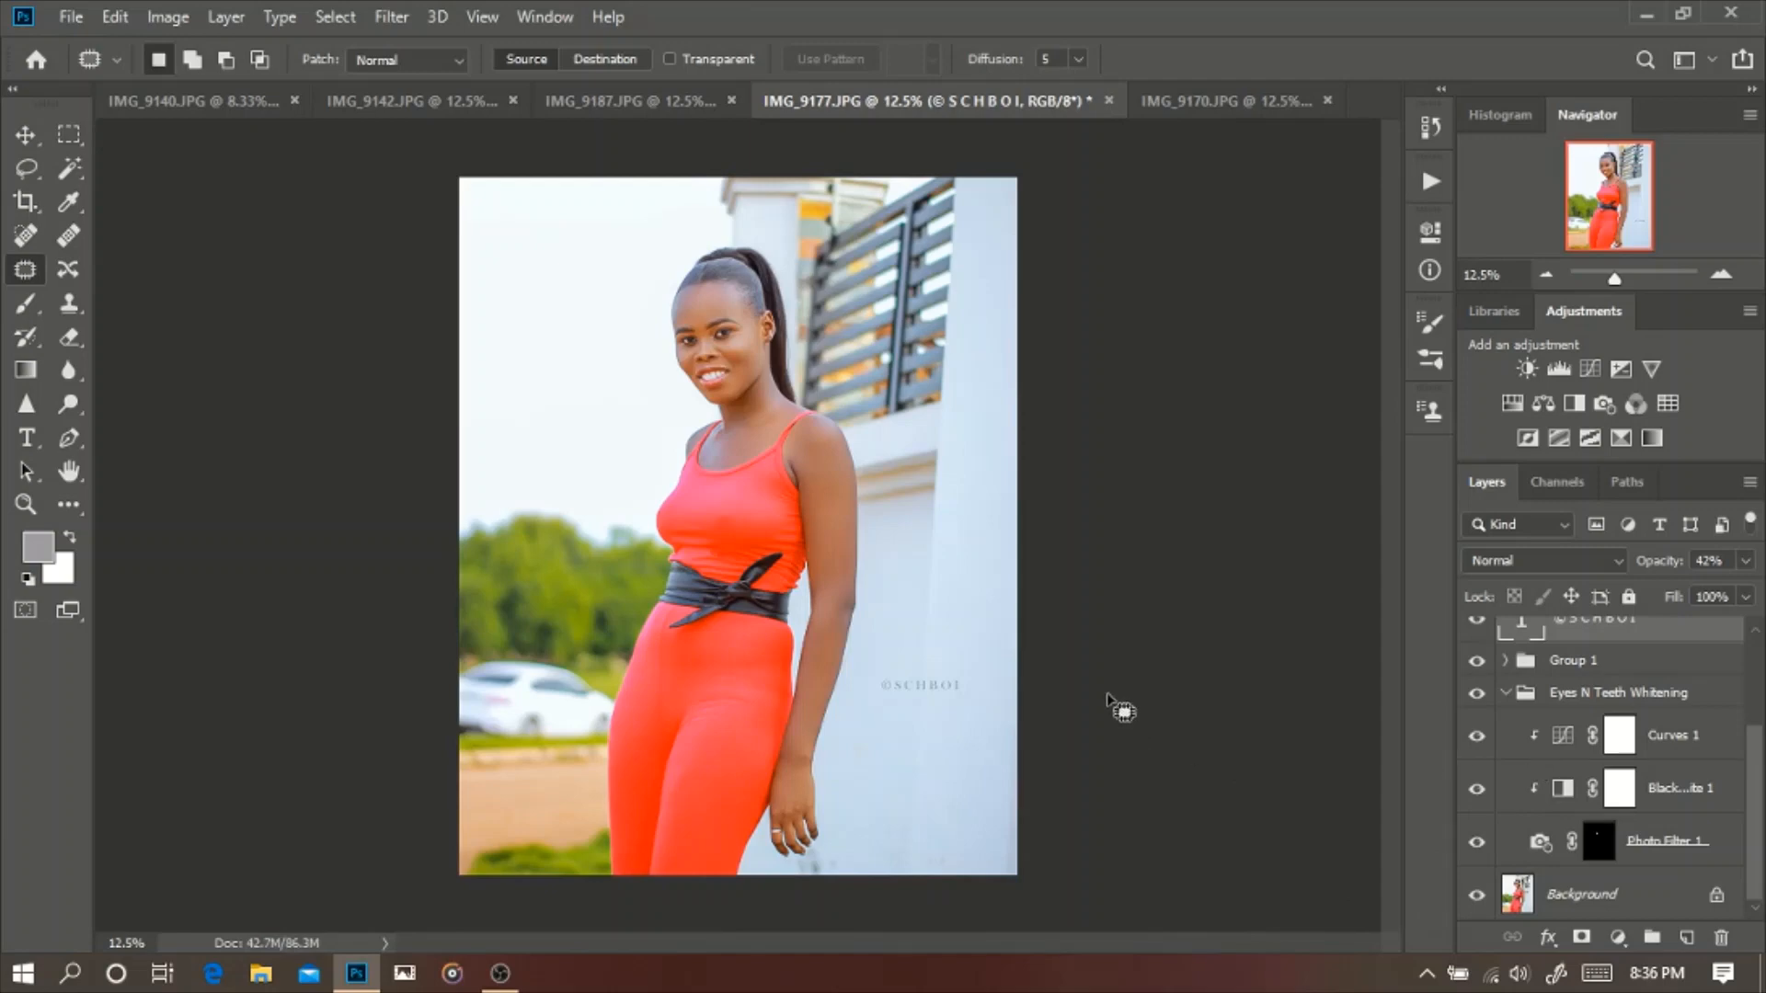
Examine the retouched face, arms and upper body at 25% magnification, finishing with the whole portrait in view
{"action": "key", "text": "ctrl+plus"}
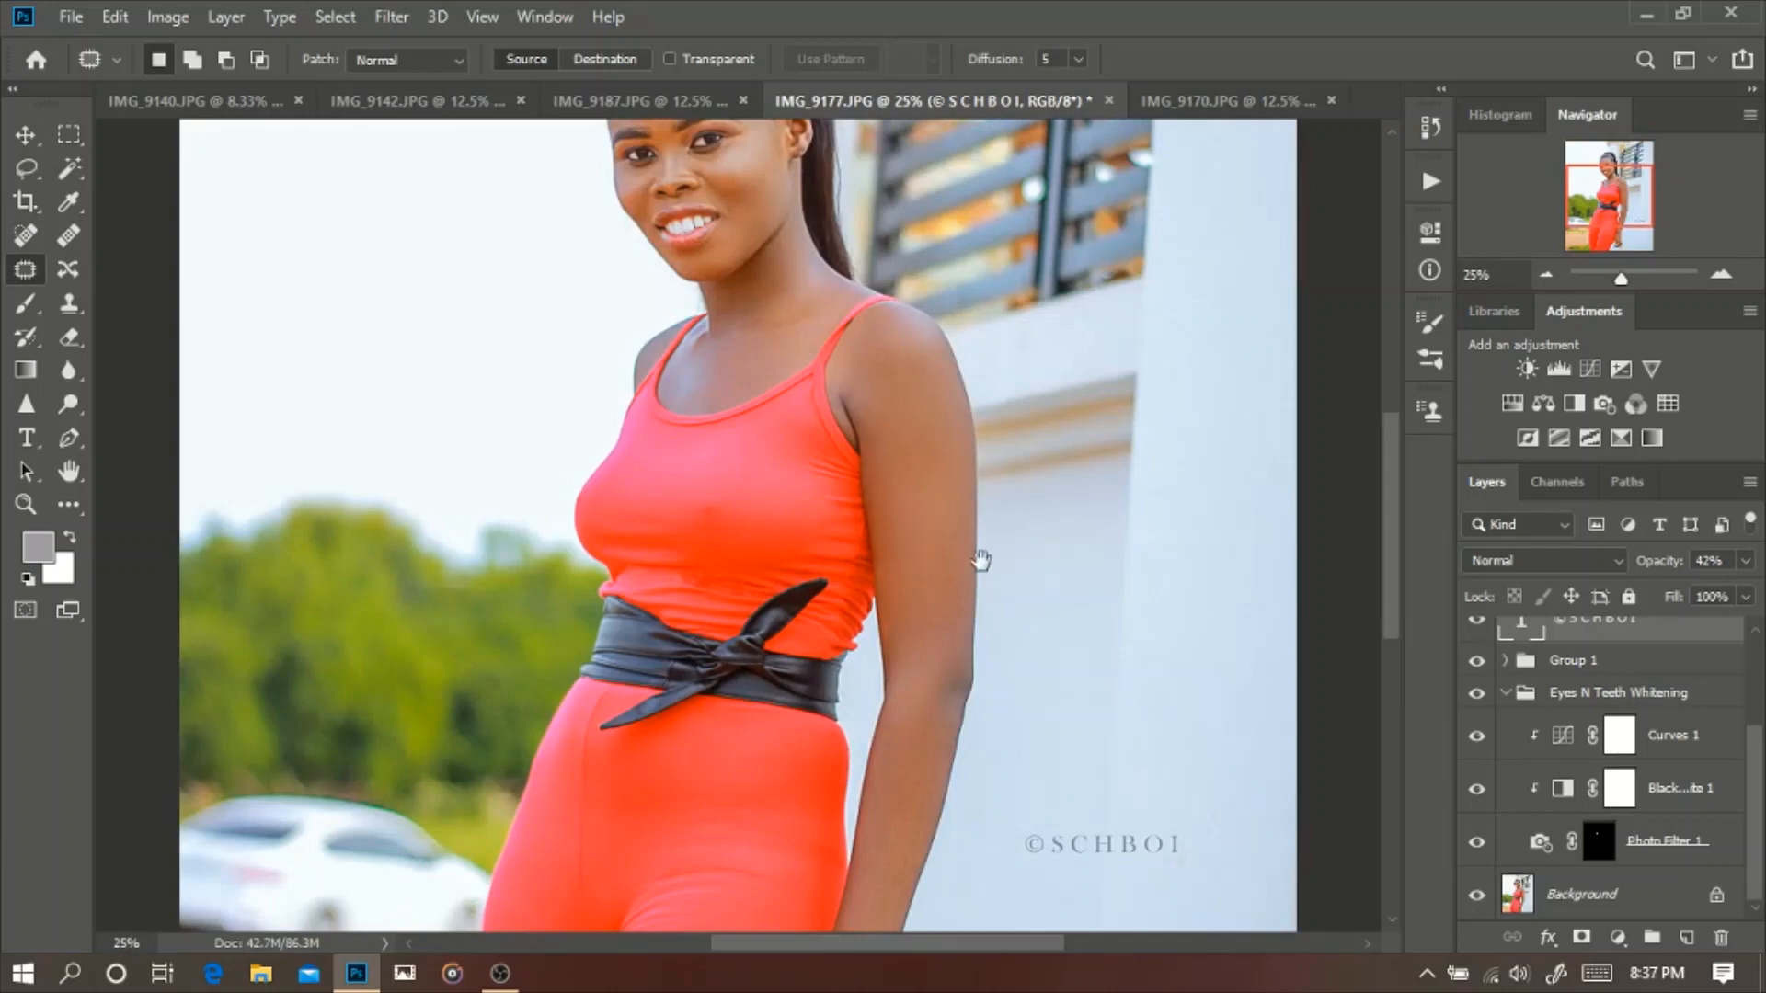
{"action": "left_click_drag", "start_coordinate": [978, 564], "coordinate": [946, 820]}
{"action": "left_click_drag", "start_coordinate": [878, 876], "coordinate": [891, 741]}
{"action": "left_click_drag", "start_coordinate": [898, 871], "coordinate": [898, 764]}
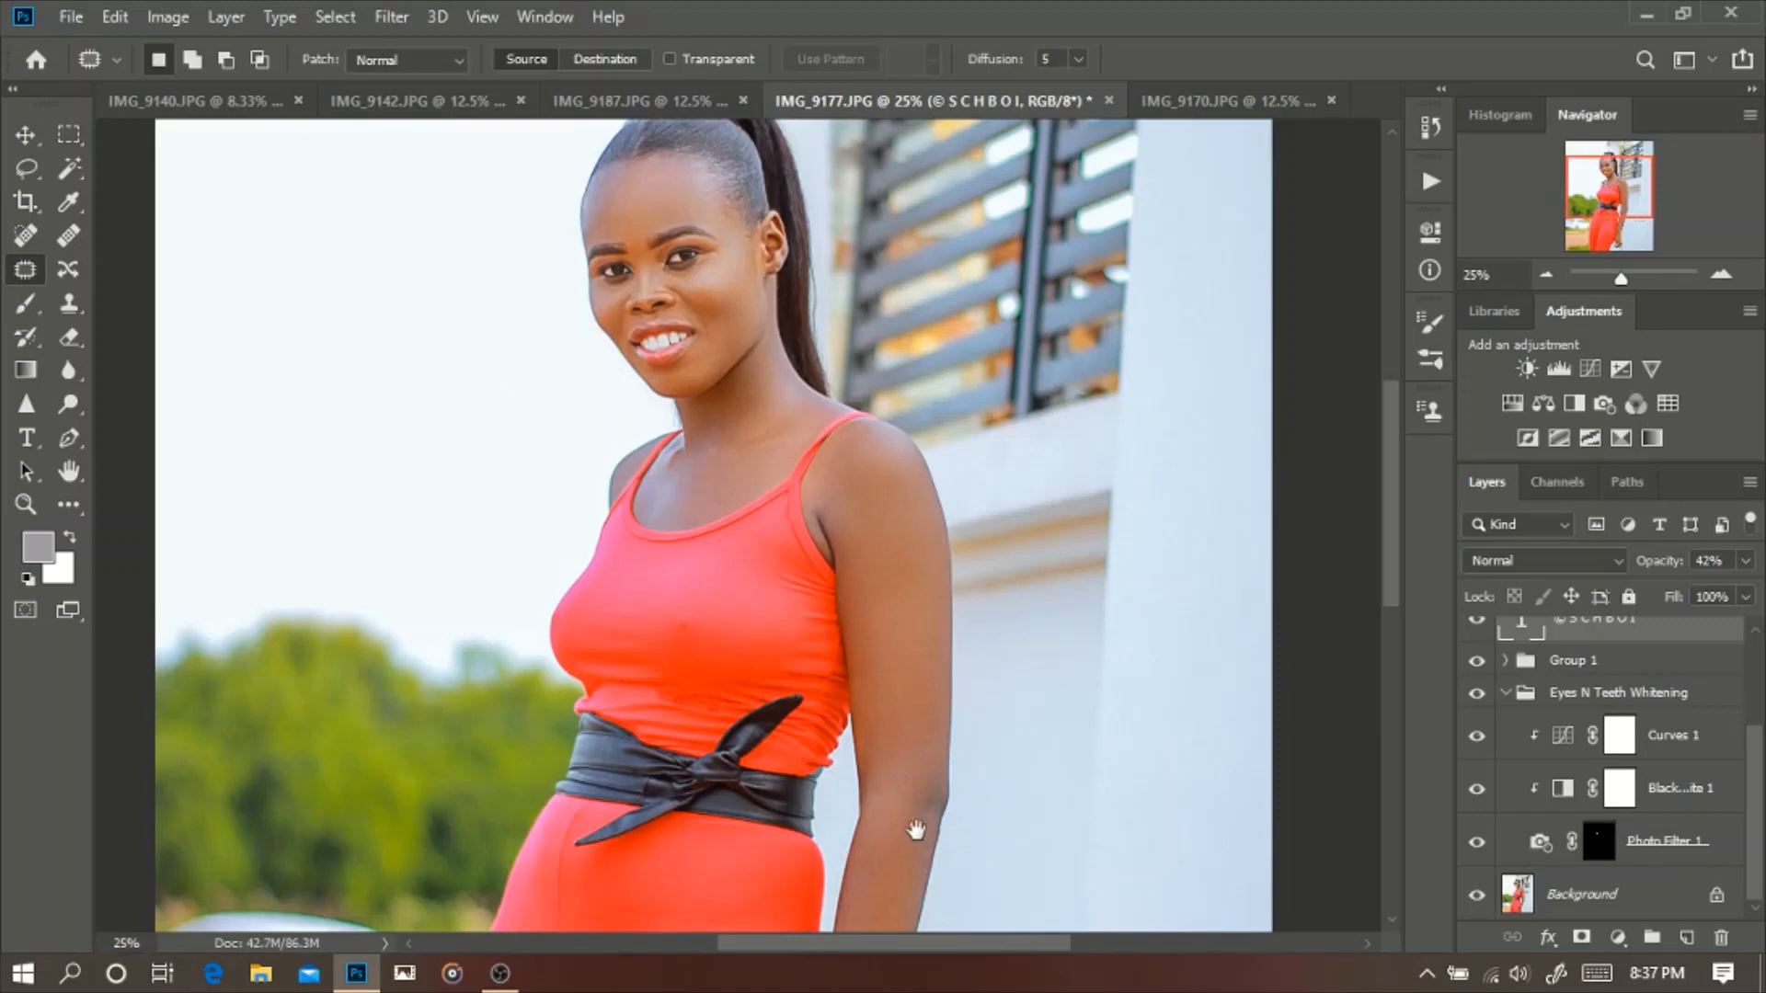
{"action": "left_click_drag", "start_coordinate": [914, 833], "coordinate": [914, 799]}
{"action": "left_click_drag", "start_coordinate": [903, 608], "coordinate": [890, 694]}
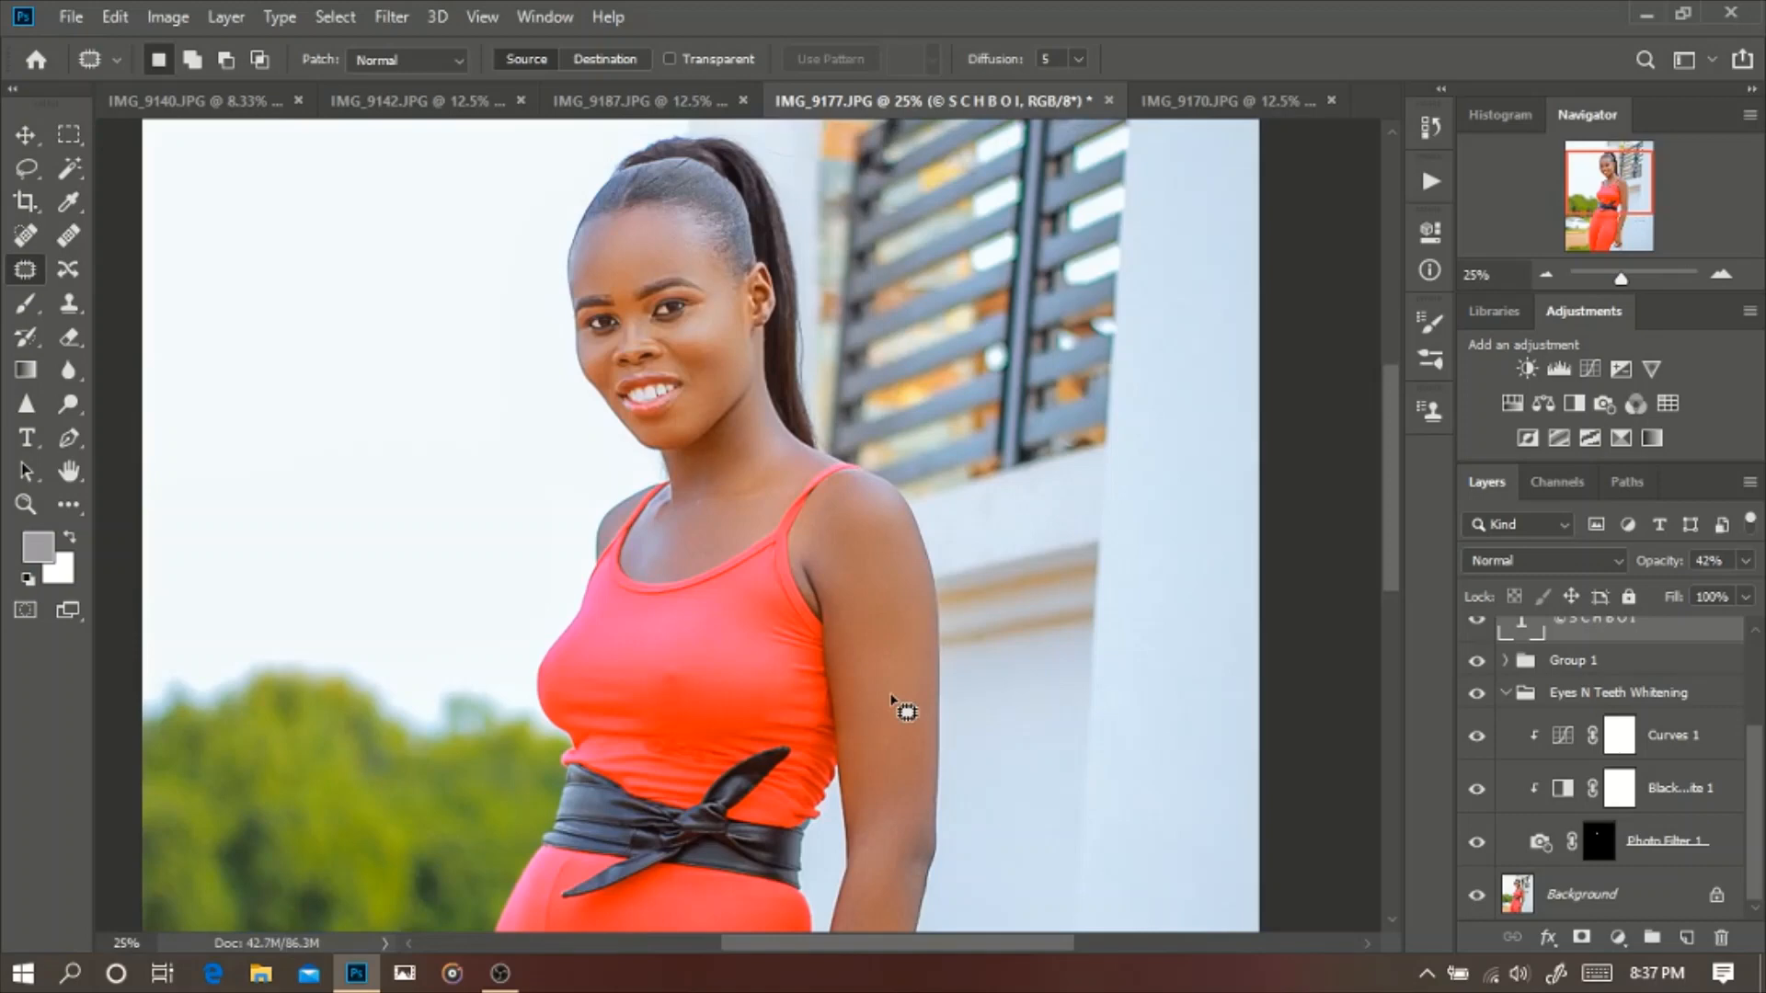
{"action": "key", "text": "ctrl+minus"}
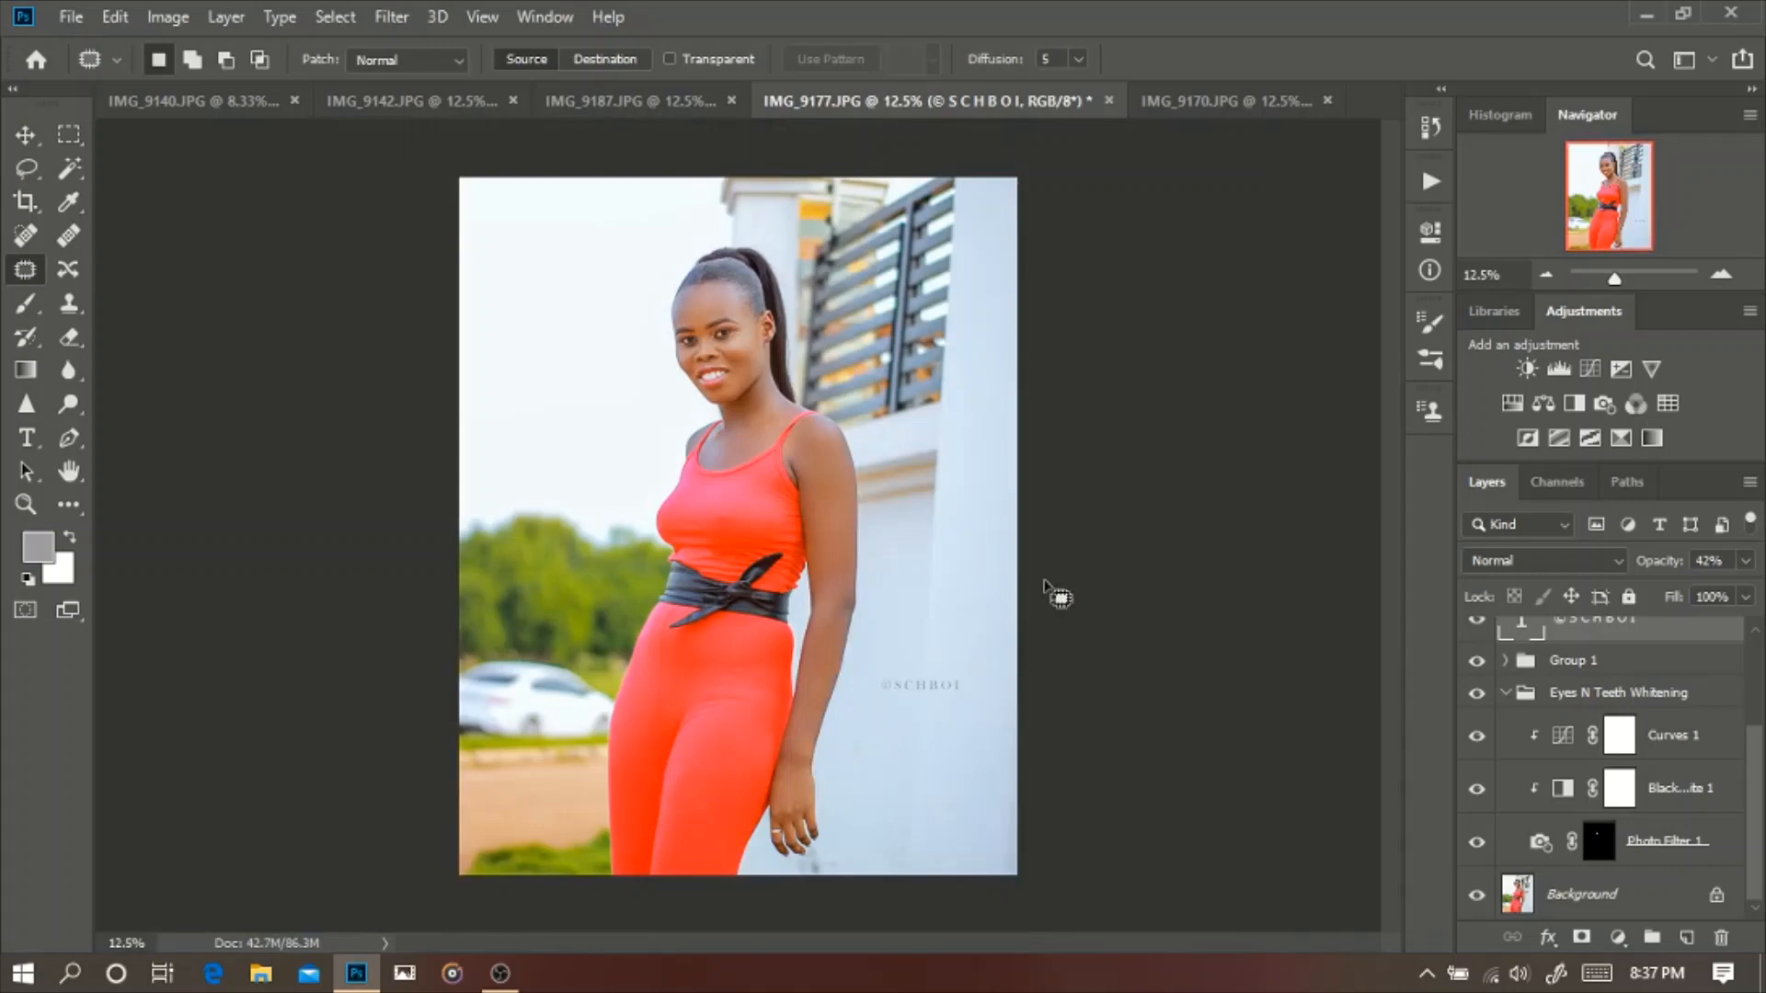
Collapse the Eyes N Teeth Whitening group and make Layer 1 active with the Move tool
{"action": "left_click", "coordinate": [1505, 695]}
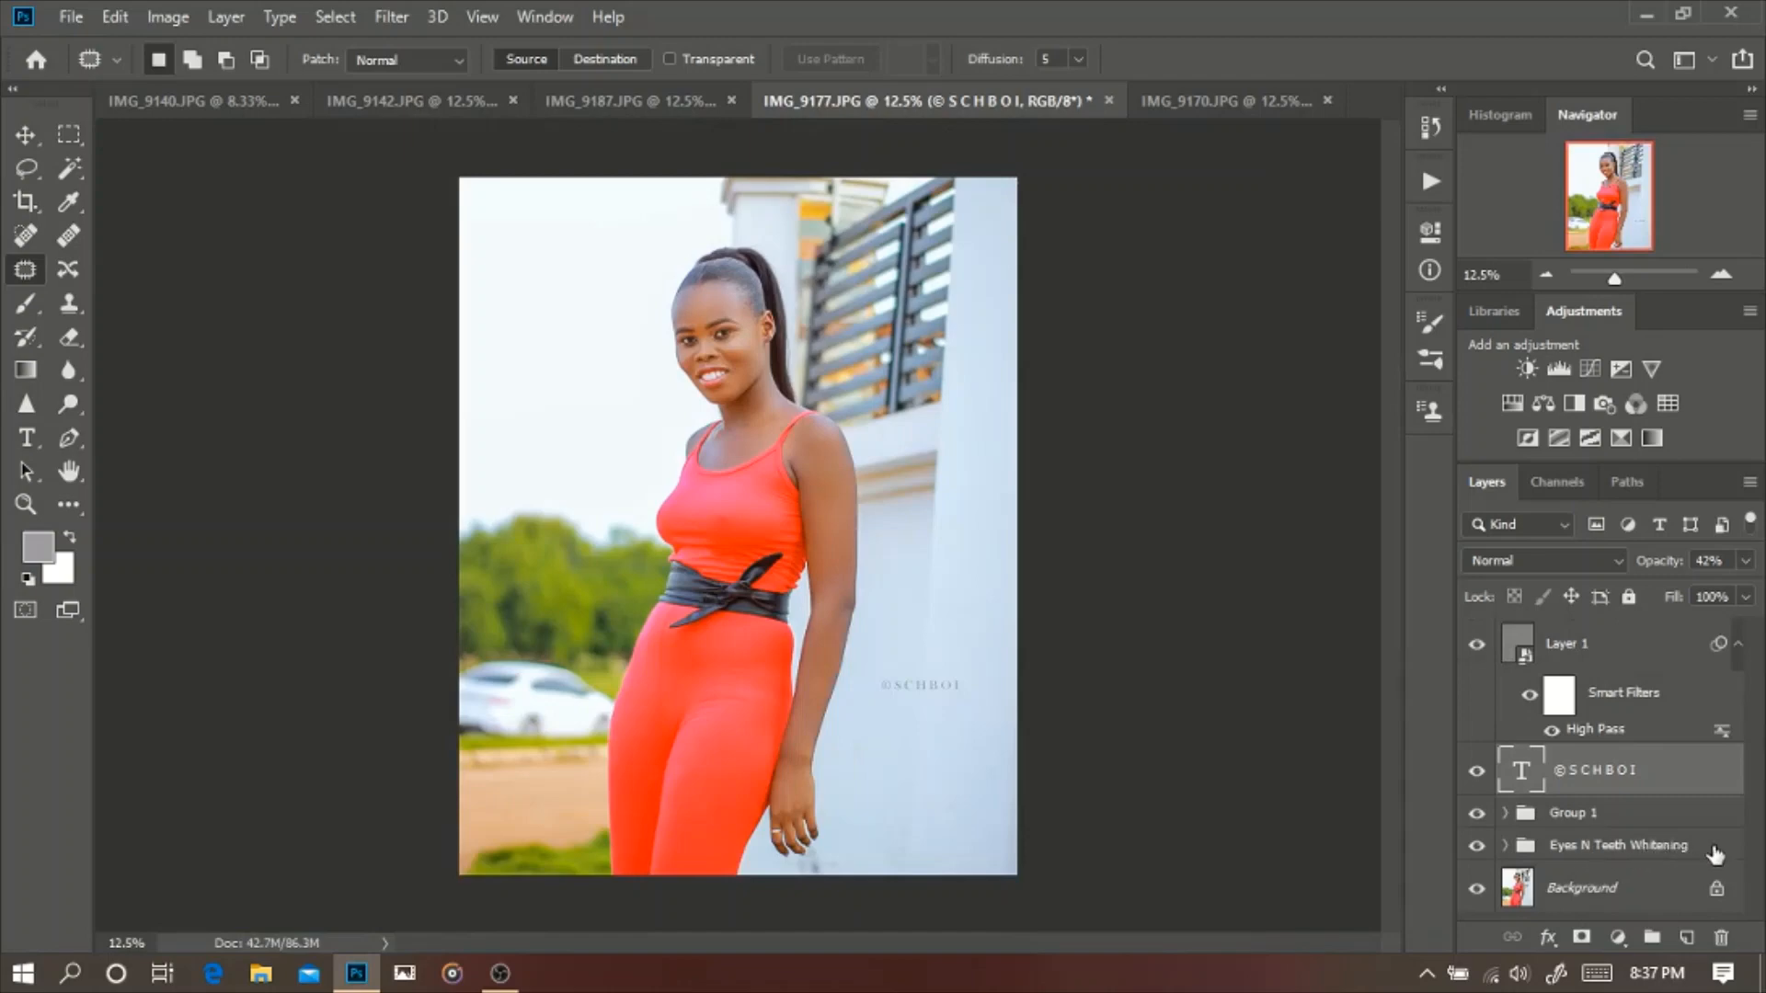
{"action": "key", "text": "shift+alt+o"}
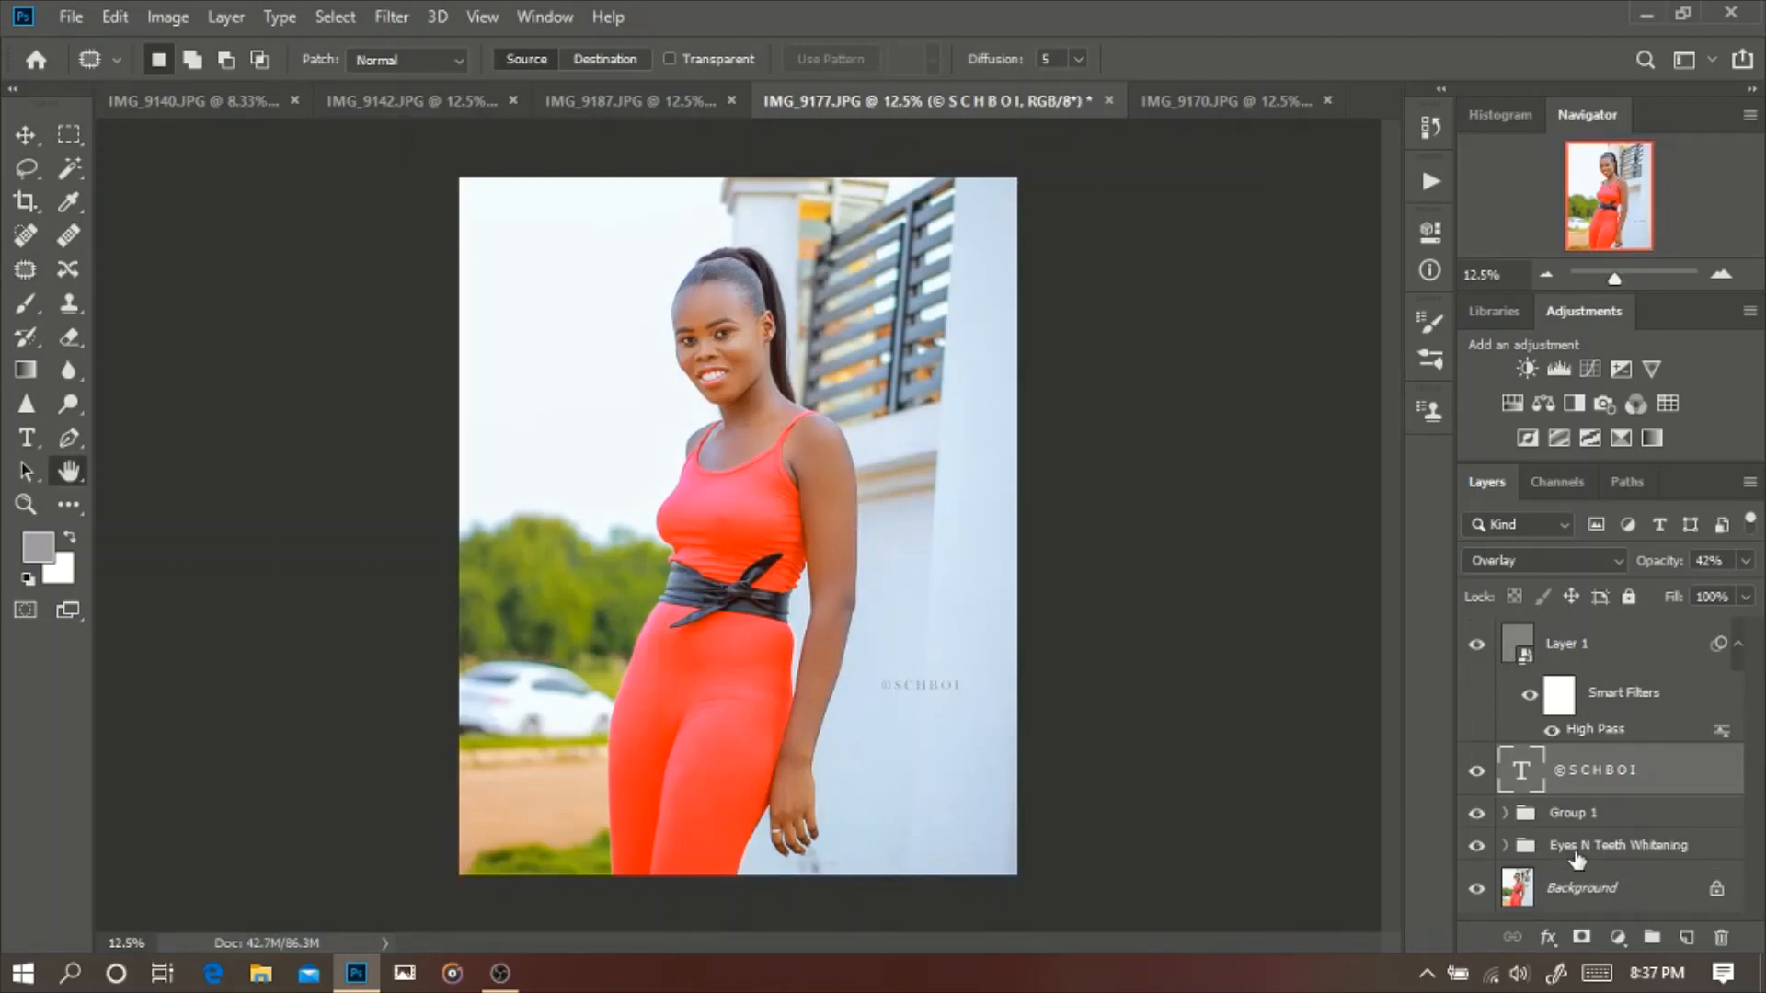
{"action": "double_click", "coordinate": [1529, 678]}
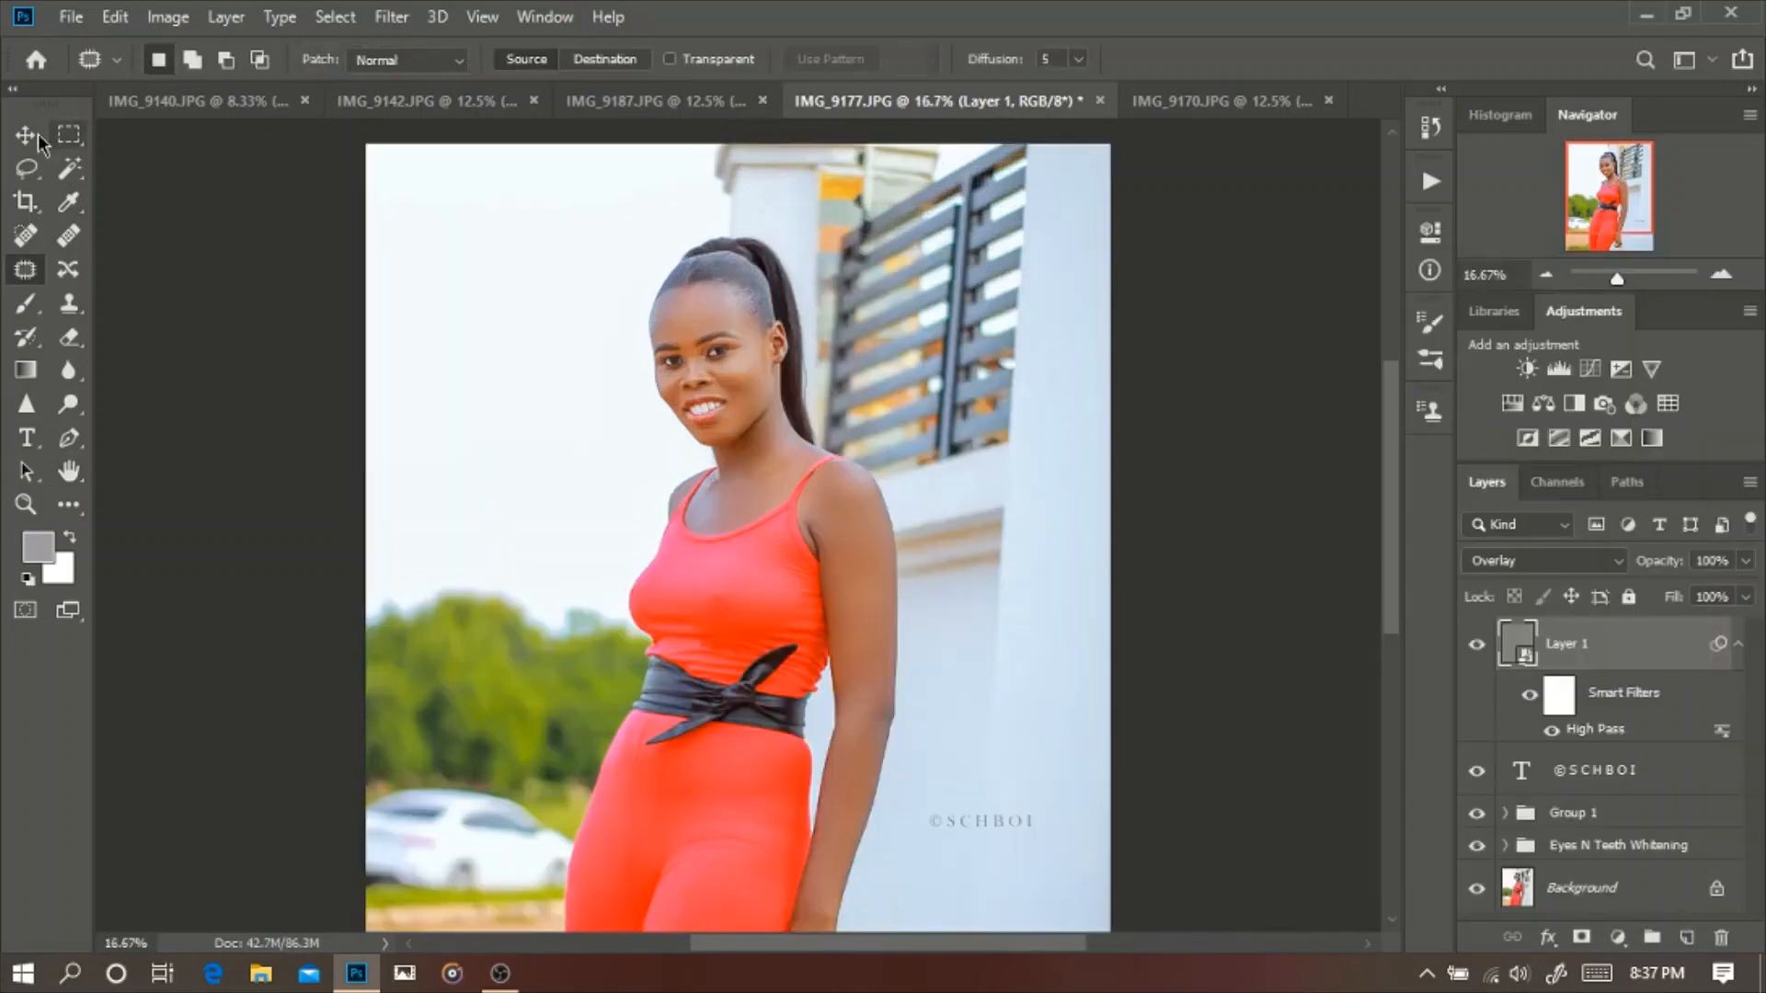
{"action": "left_click", "coordinate": [38, 138]}
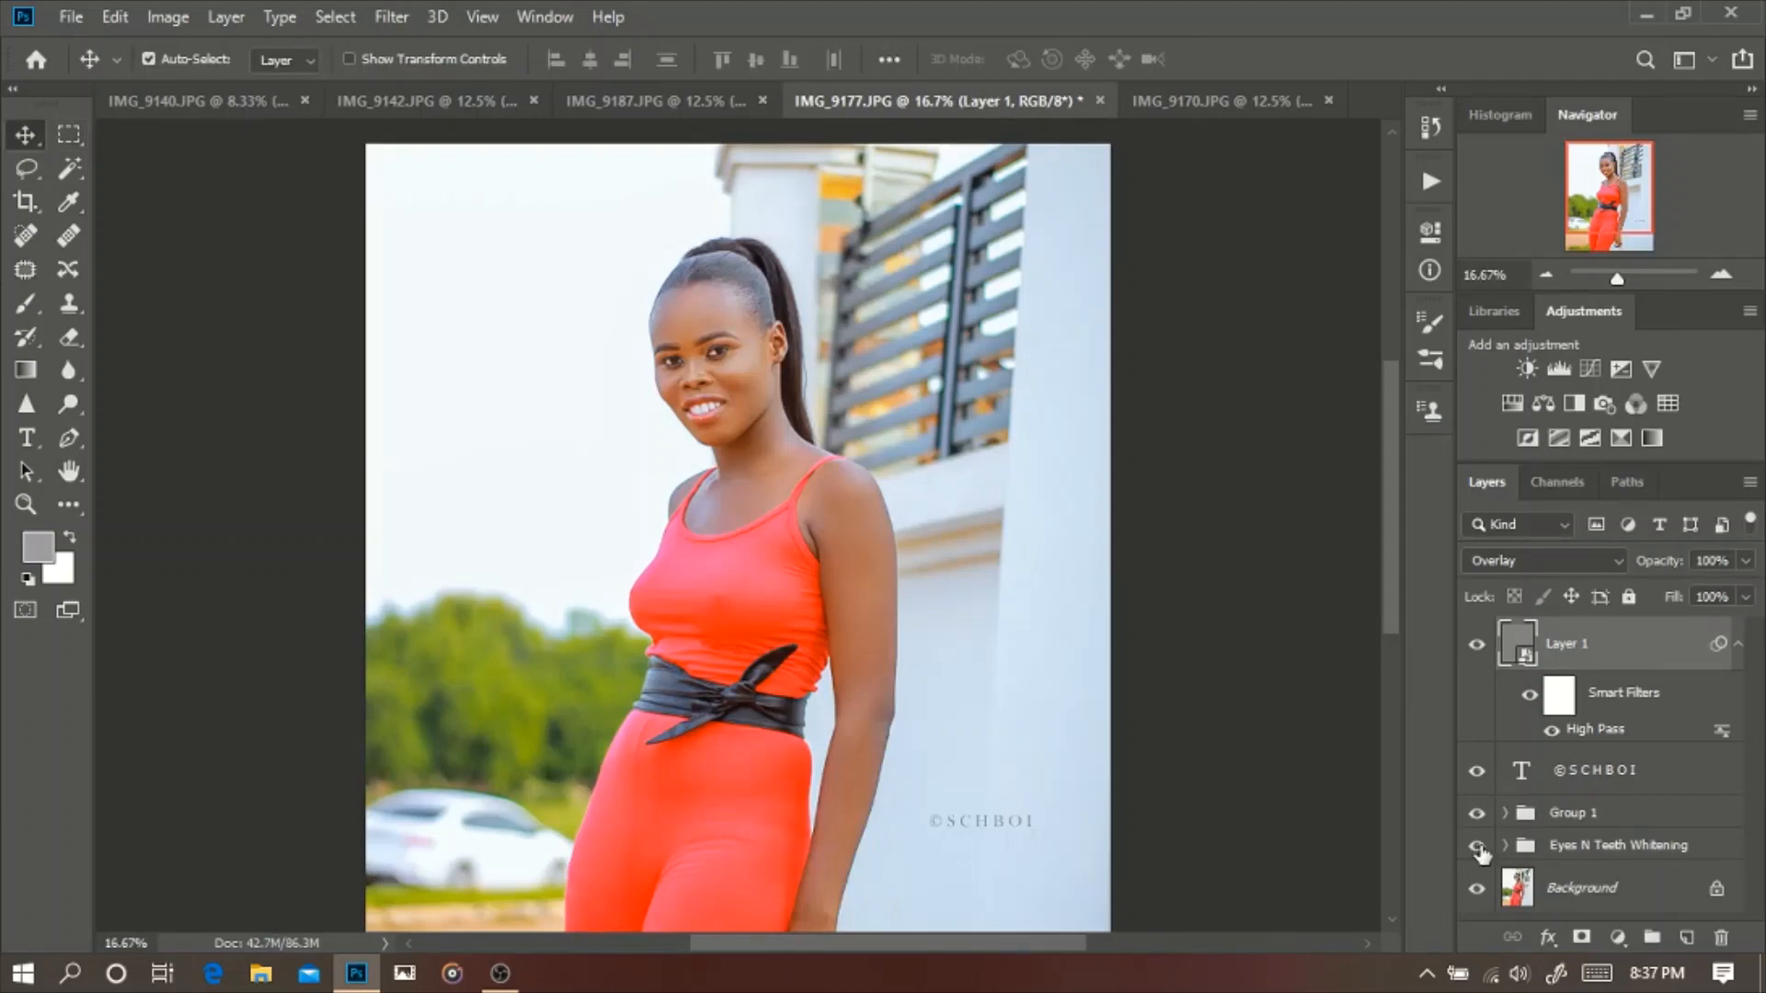
Toggle the Eyes N Teeth Whitening group's visibility off and on repeatedly to compare the portrait with and without it
{"action": "left_click", "coordinate": [1477, 845]}
{"action": "left_click", "coordinate": [1476, 845]}
{"action": "left_click", "coordinate": [1477, 845]}
{"action": "left_click", "coordinate": [1477, 846]}
{"action": "left_click", "coordinate": [1477, 845]}
{"action": "left_click", "coordinate": [1477, 845]}
Select the Eyes N Teeth Whitening group and check its opacity and its effect on the face up close
{"action": "left_click", "coordinate": [1692, 847]}
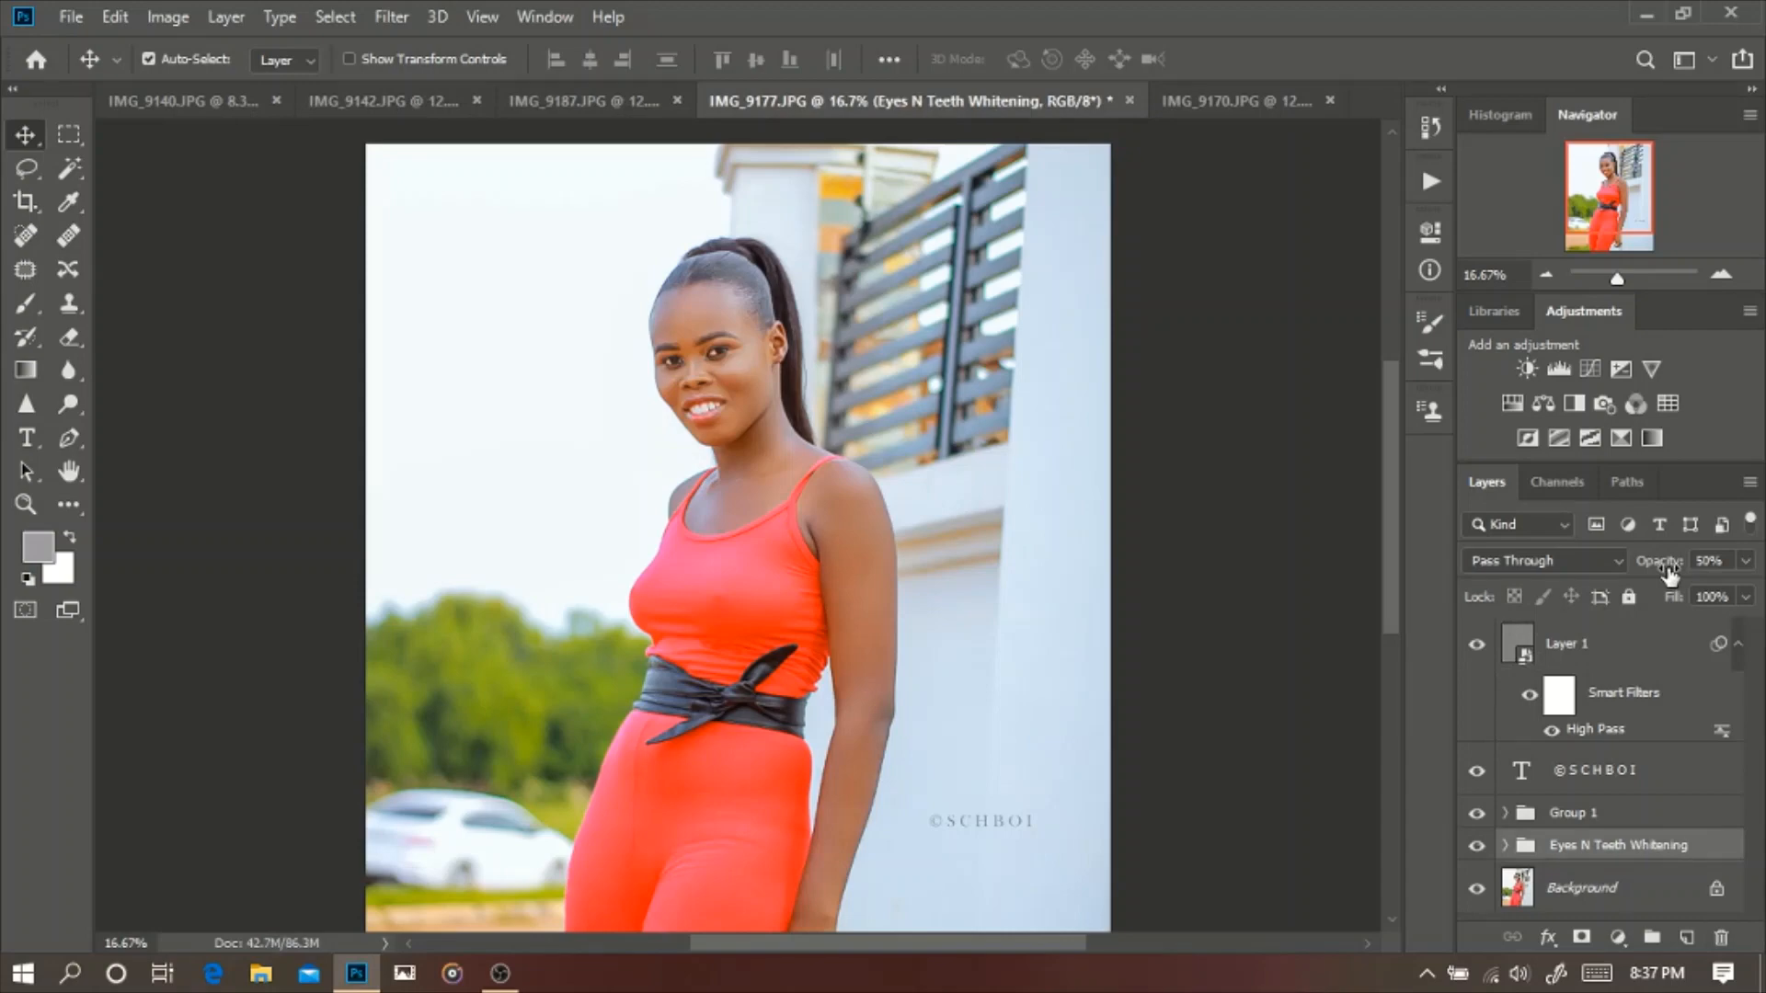
{"action": "key", "text": "ctrl+plus"}
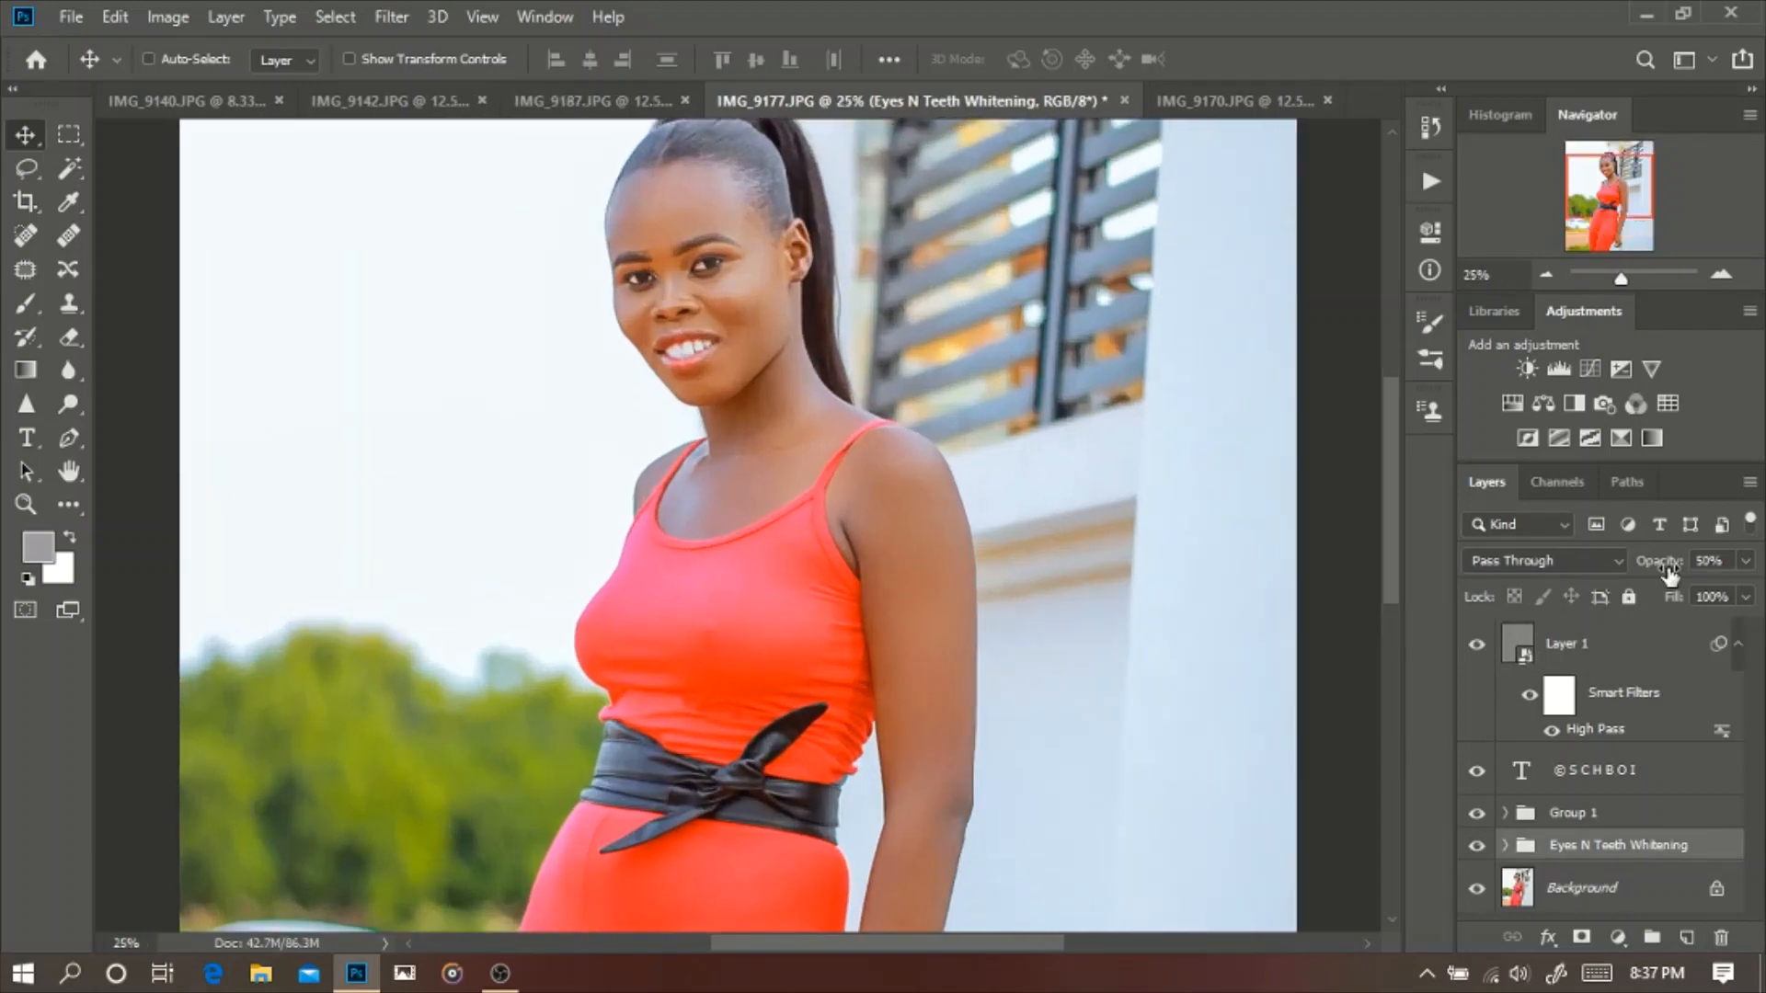
{"action": "key", "text": "ctrl+plus"}
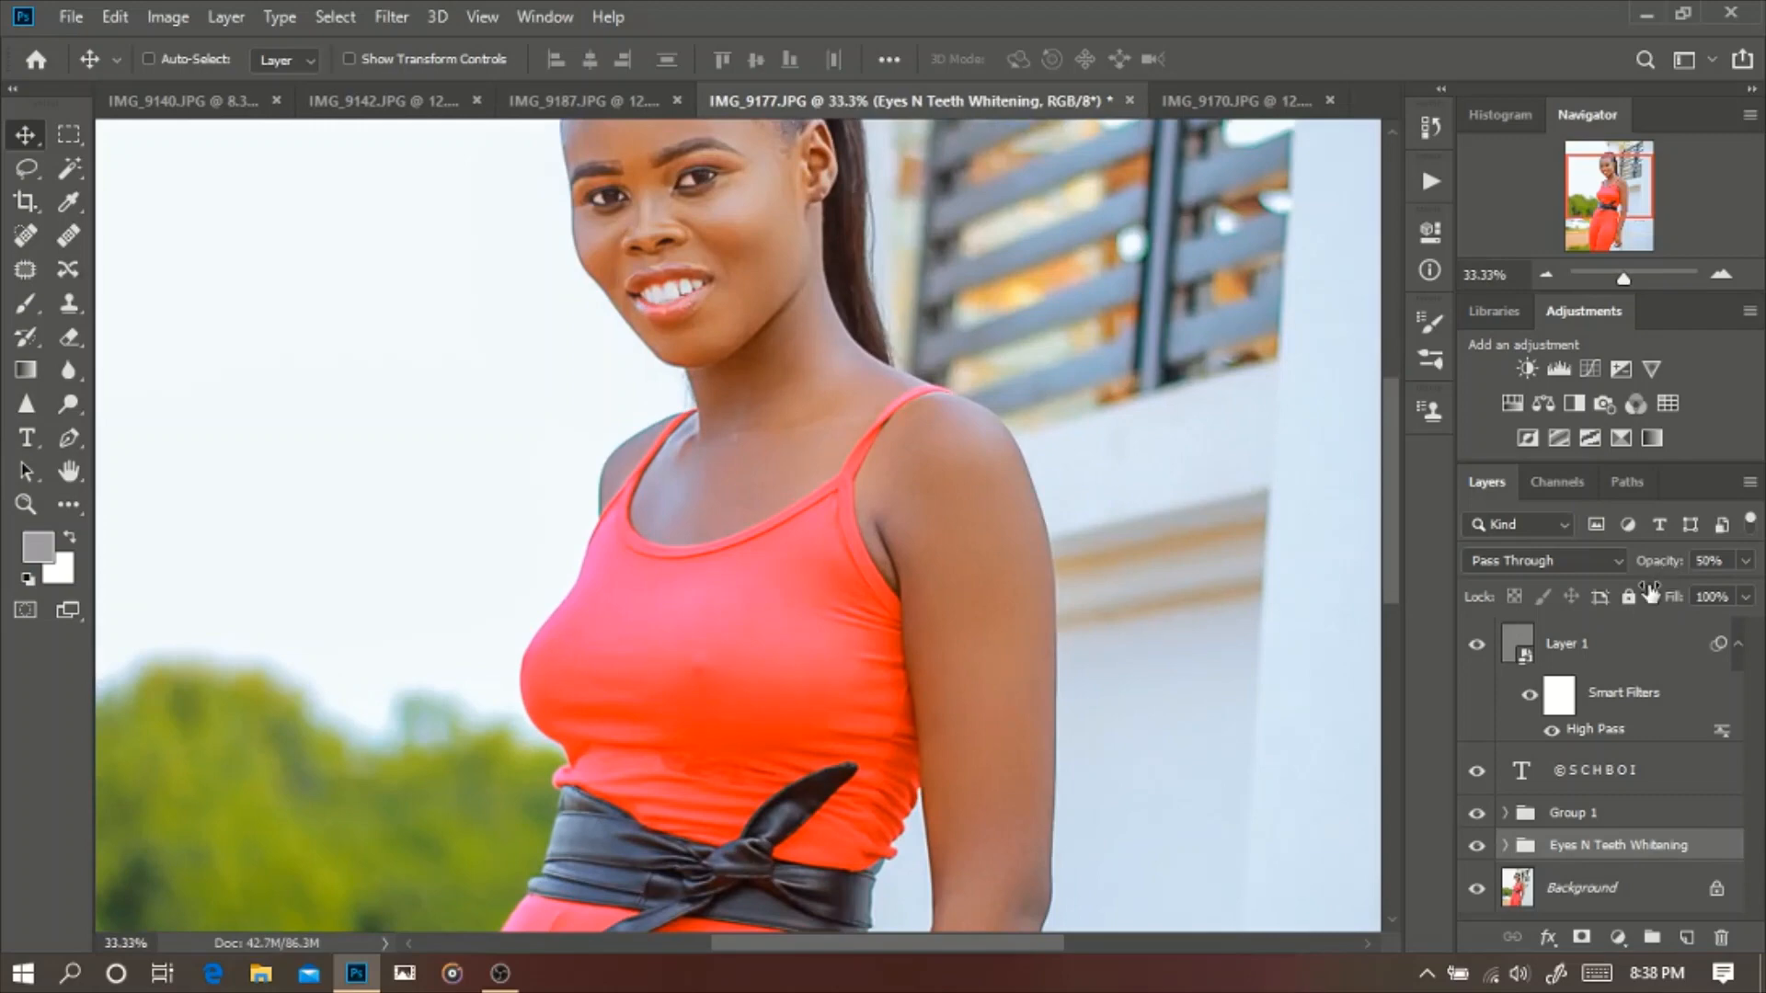
{"action": "left_click_drag", "start_coordinate": [1044, 325], "coordinate": [1042, 526]}
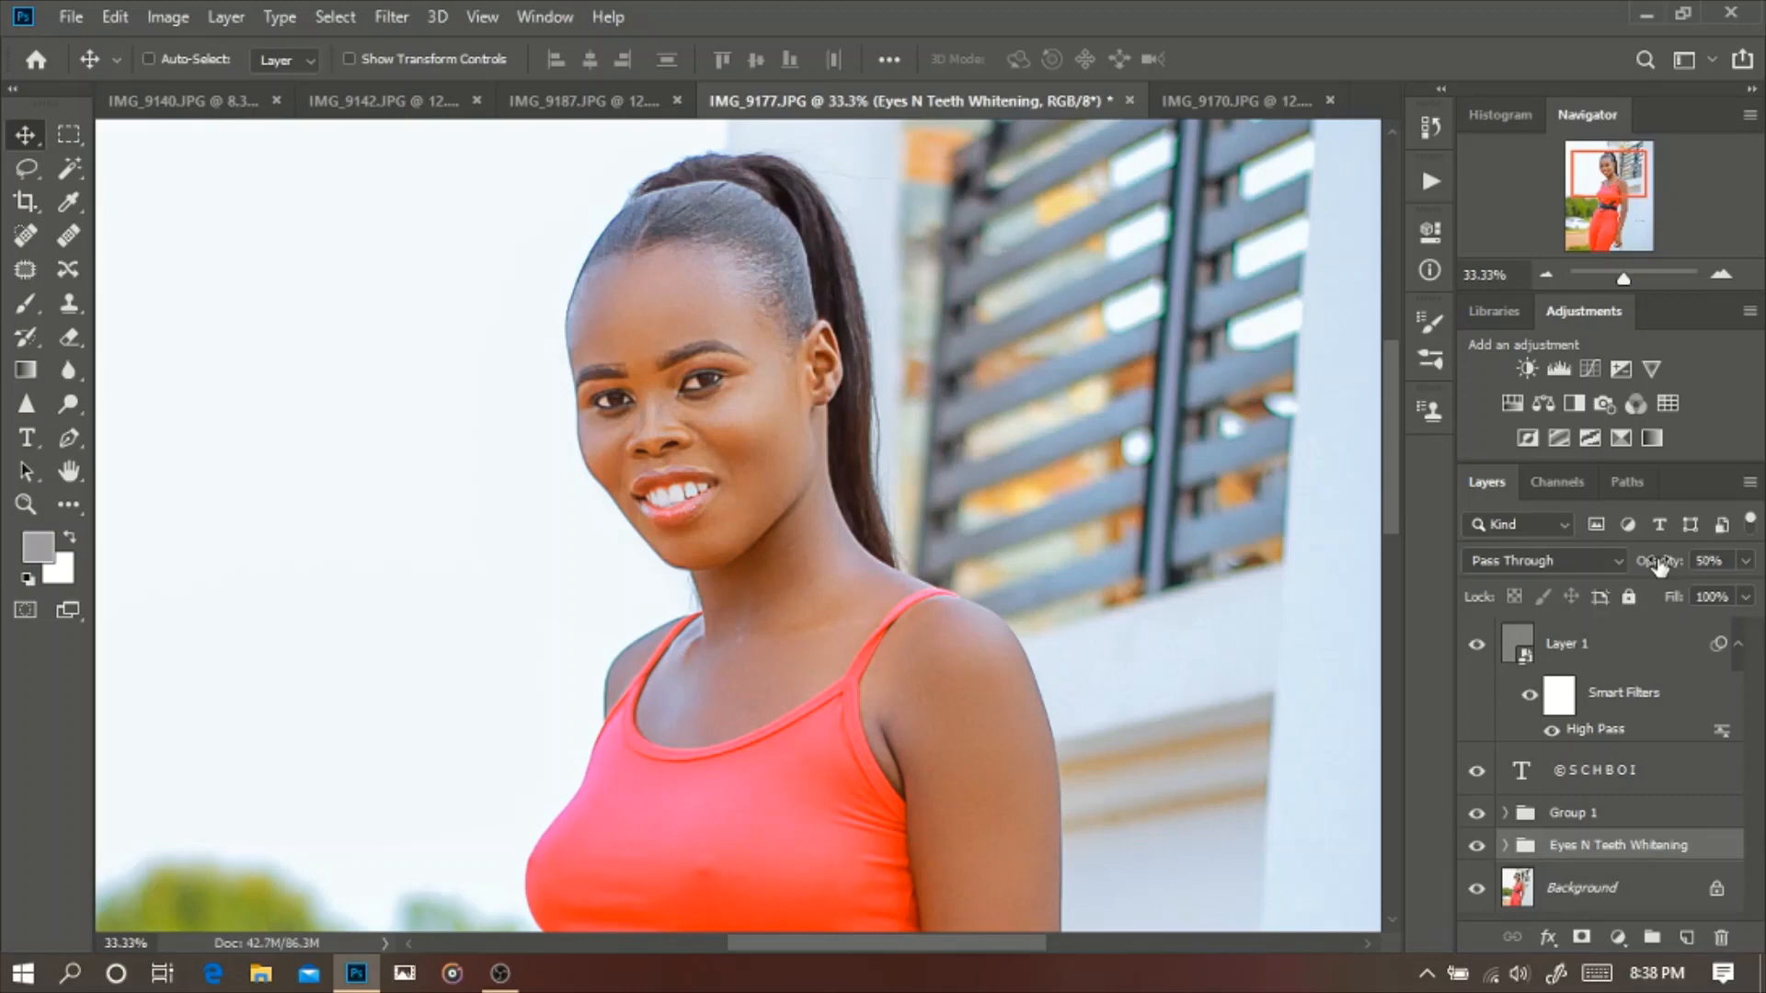
{"action": "key", "text": "ctrl+minus"}
{"action": "key", "text": "ctrl+minus"}
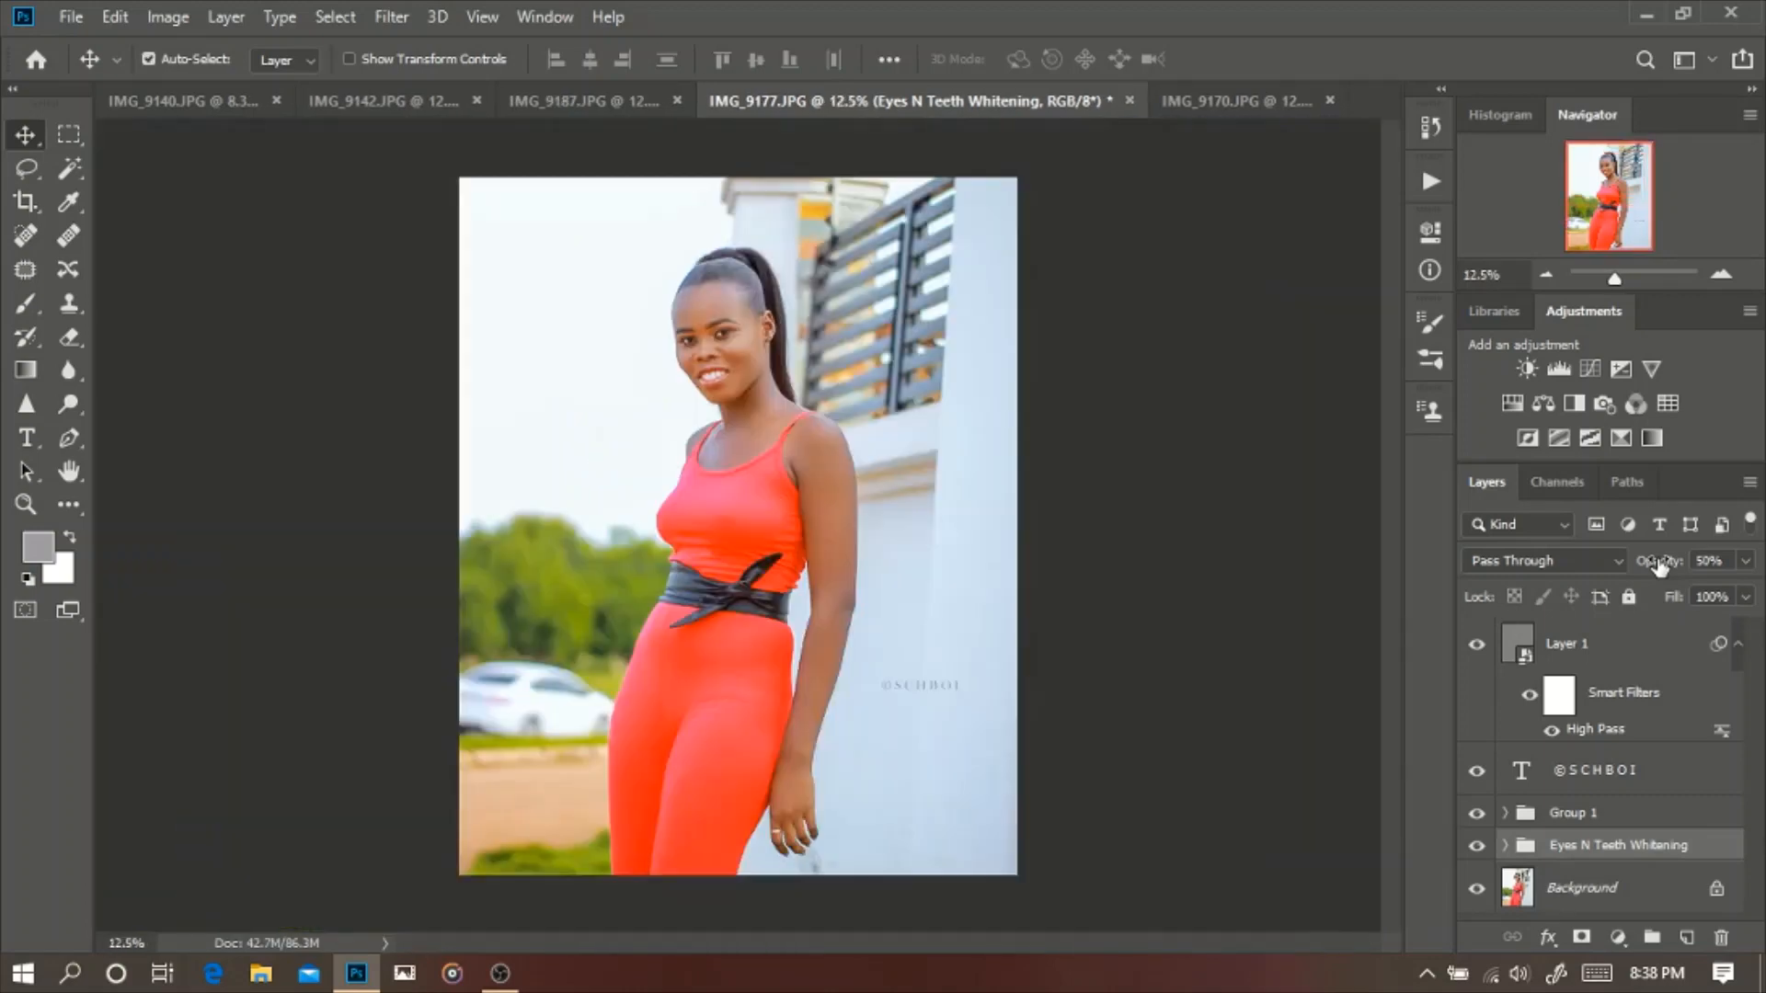
Expand Group 1 and review the Selective Color 1 adjustment's settings for the Reds and Whites
{"action": "left_click", "coordinate": [1505, 814]}
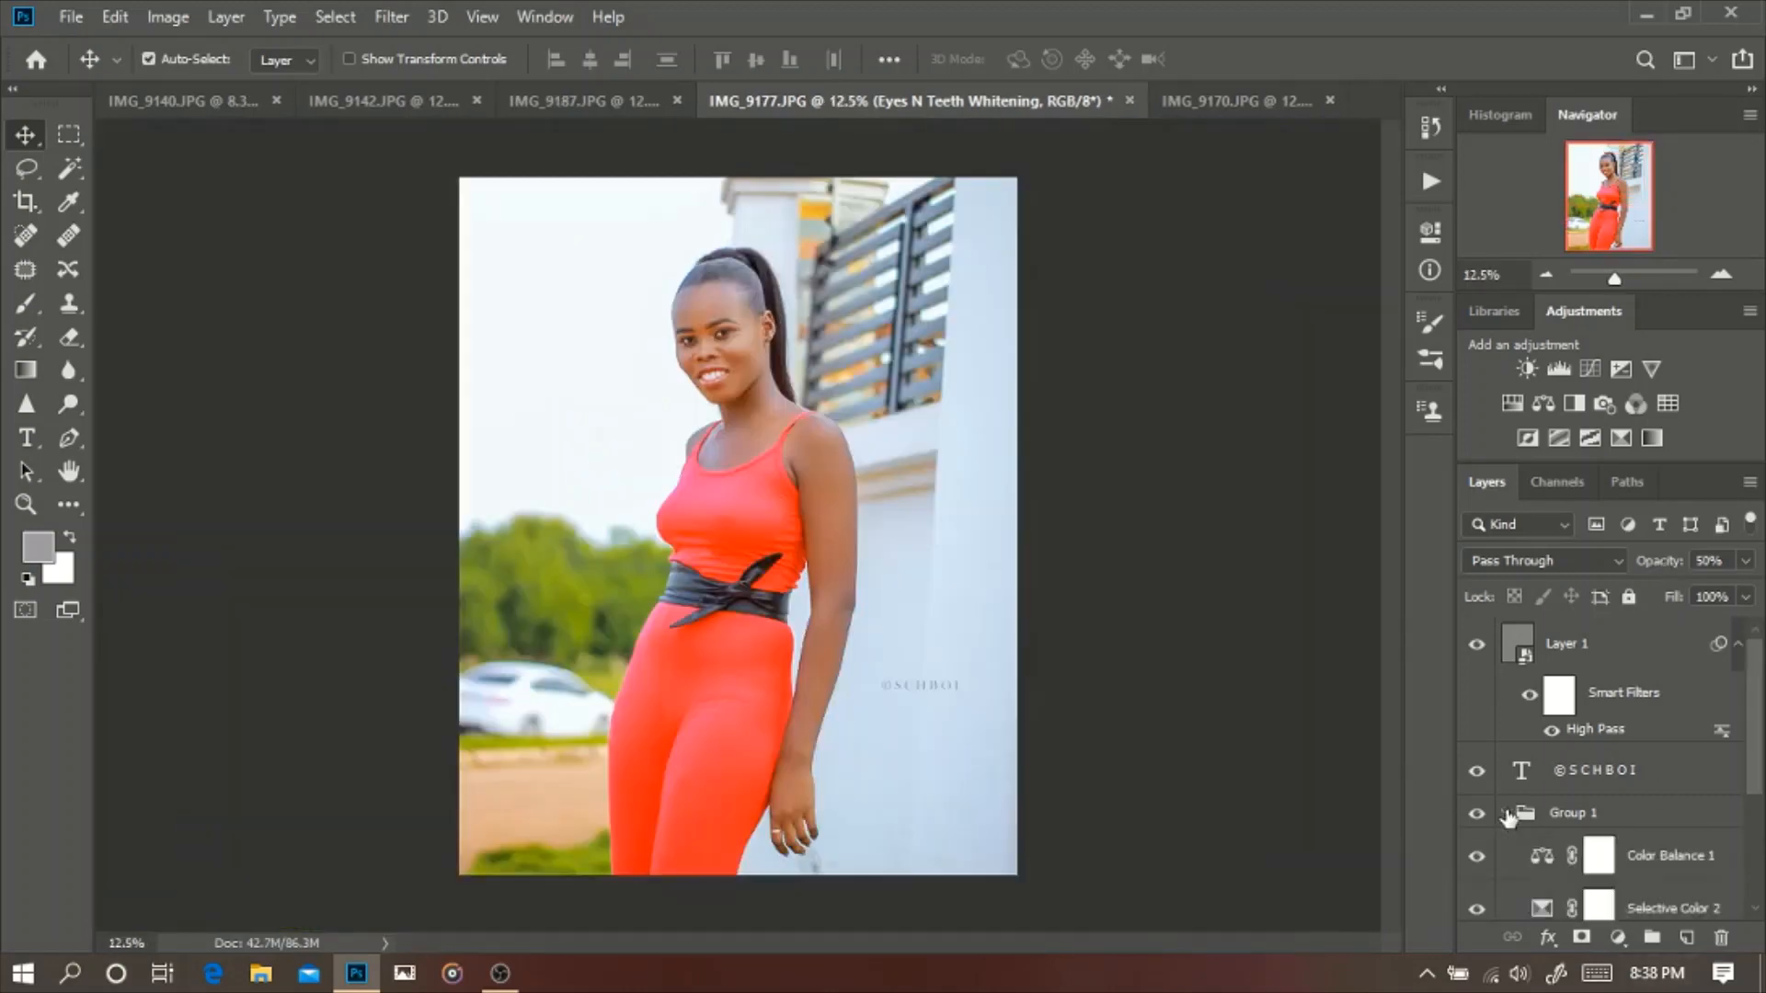
{"action": "scroll", "coordinate": [1508, 816], "scroll_direction": "down", "scroll_amount": 1}
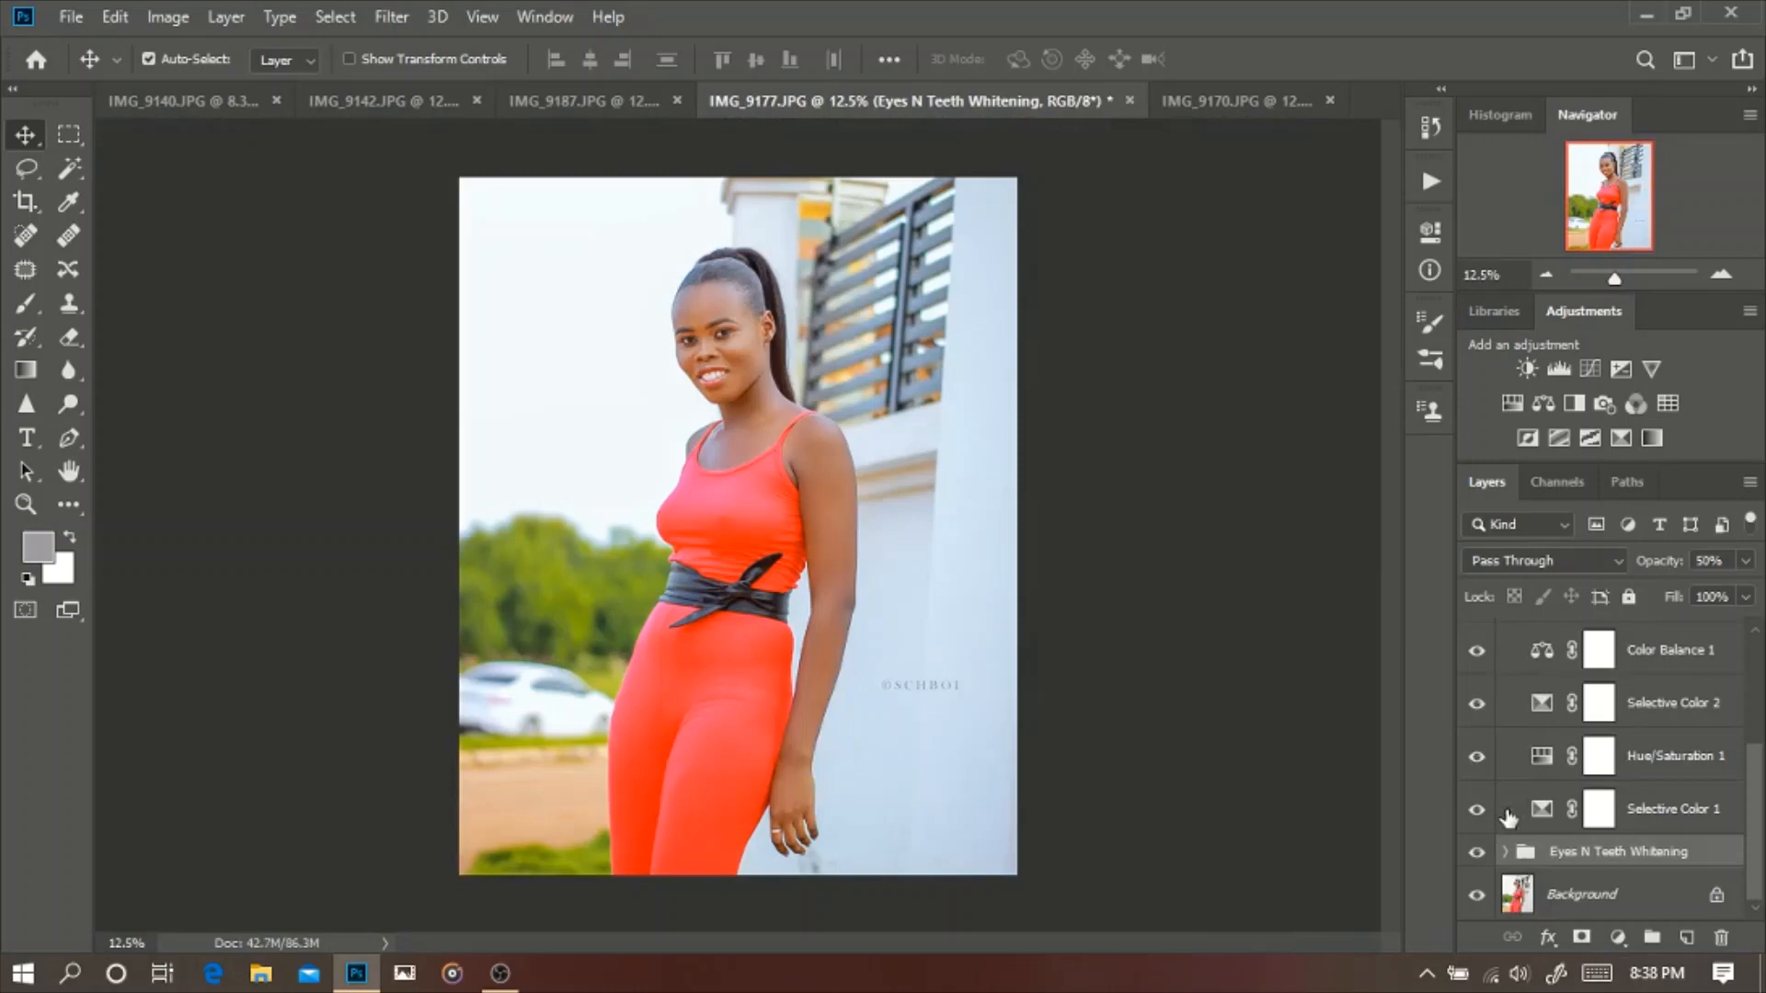
{"action": "left_click", "coordinate": [1645, 806]}
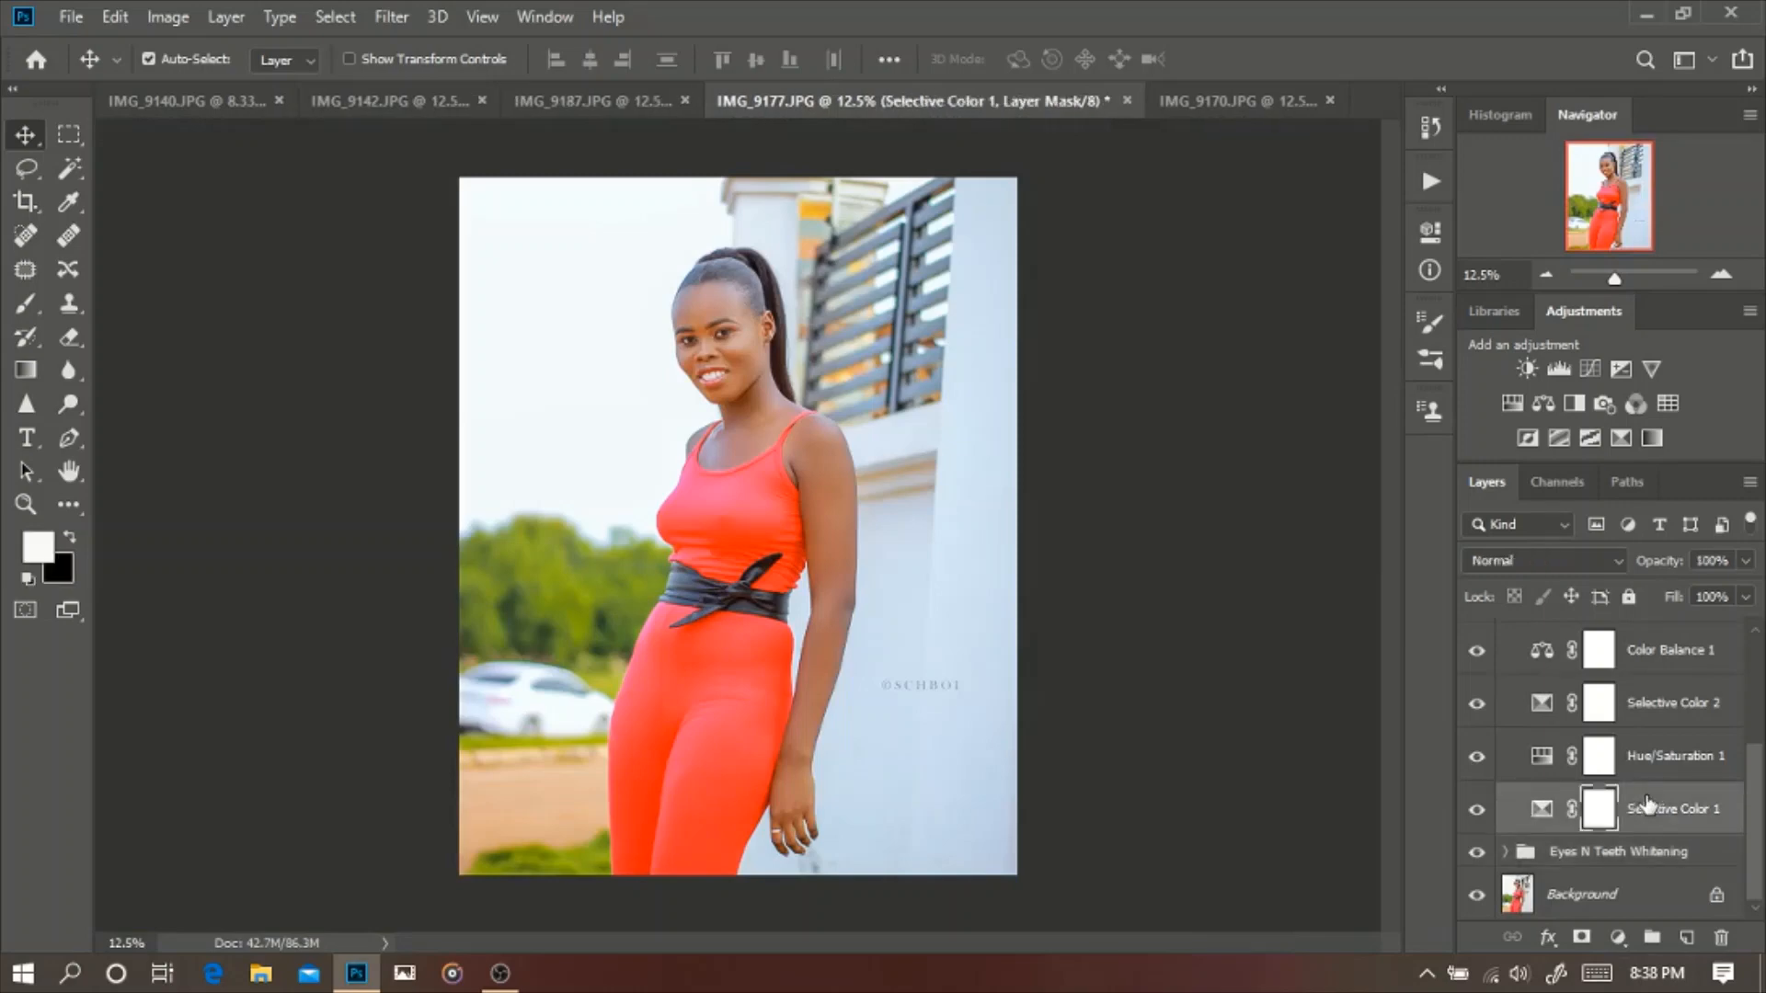
{"action": "double_click", "coordinate": [1543, 811]}
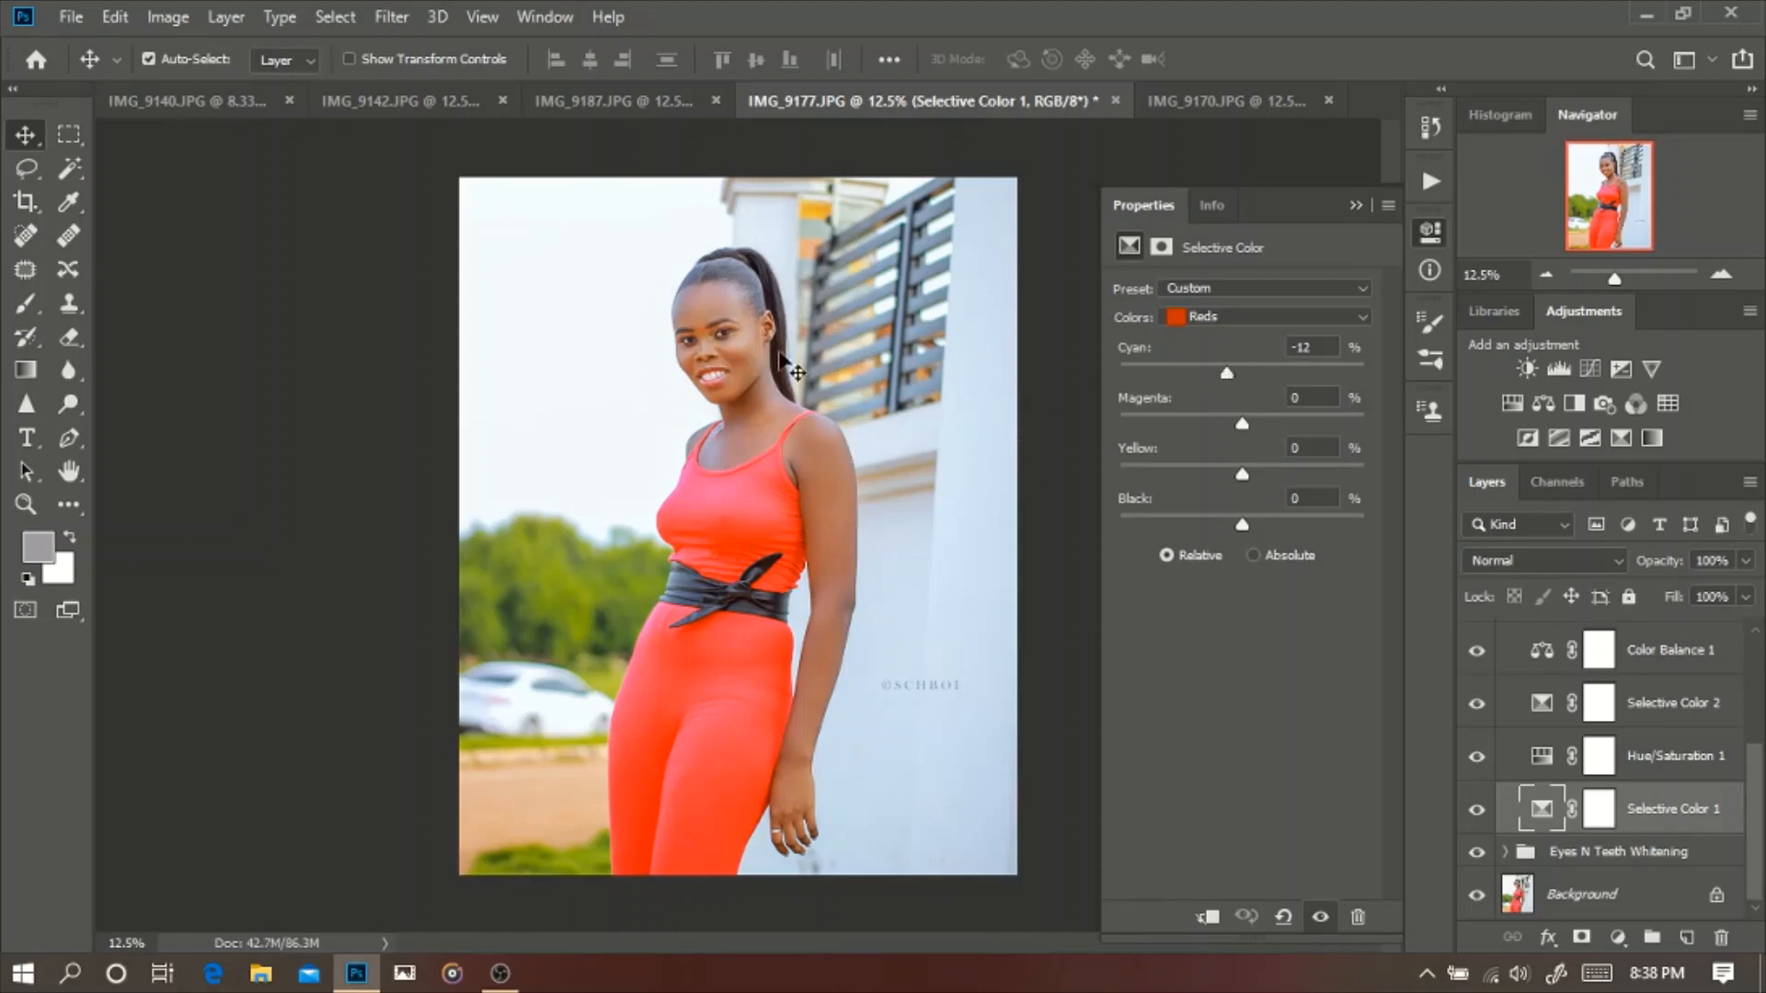
{"action": "left_click", "coordinate": [1301, 322]}
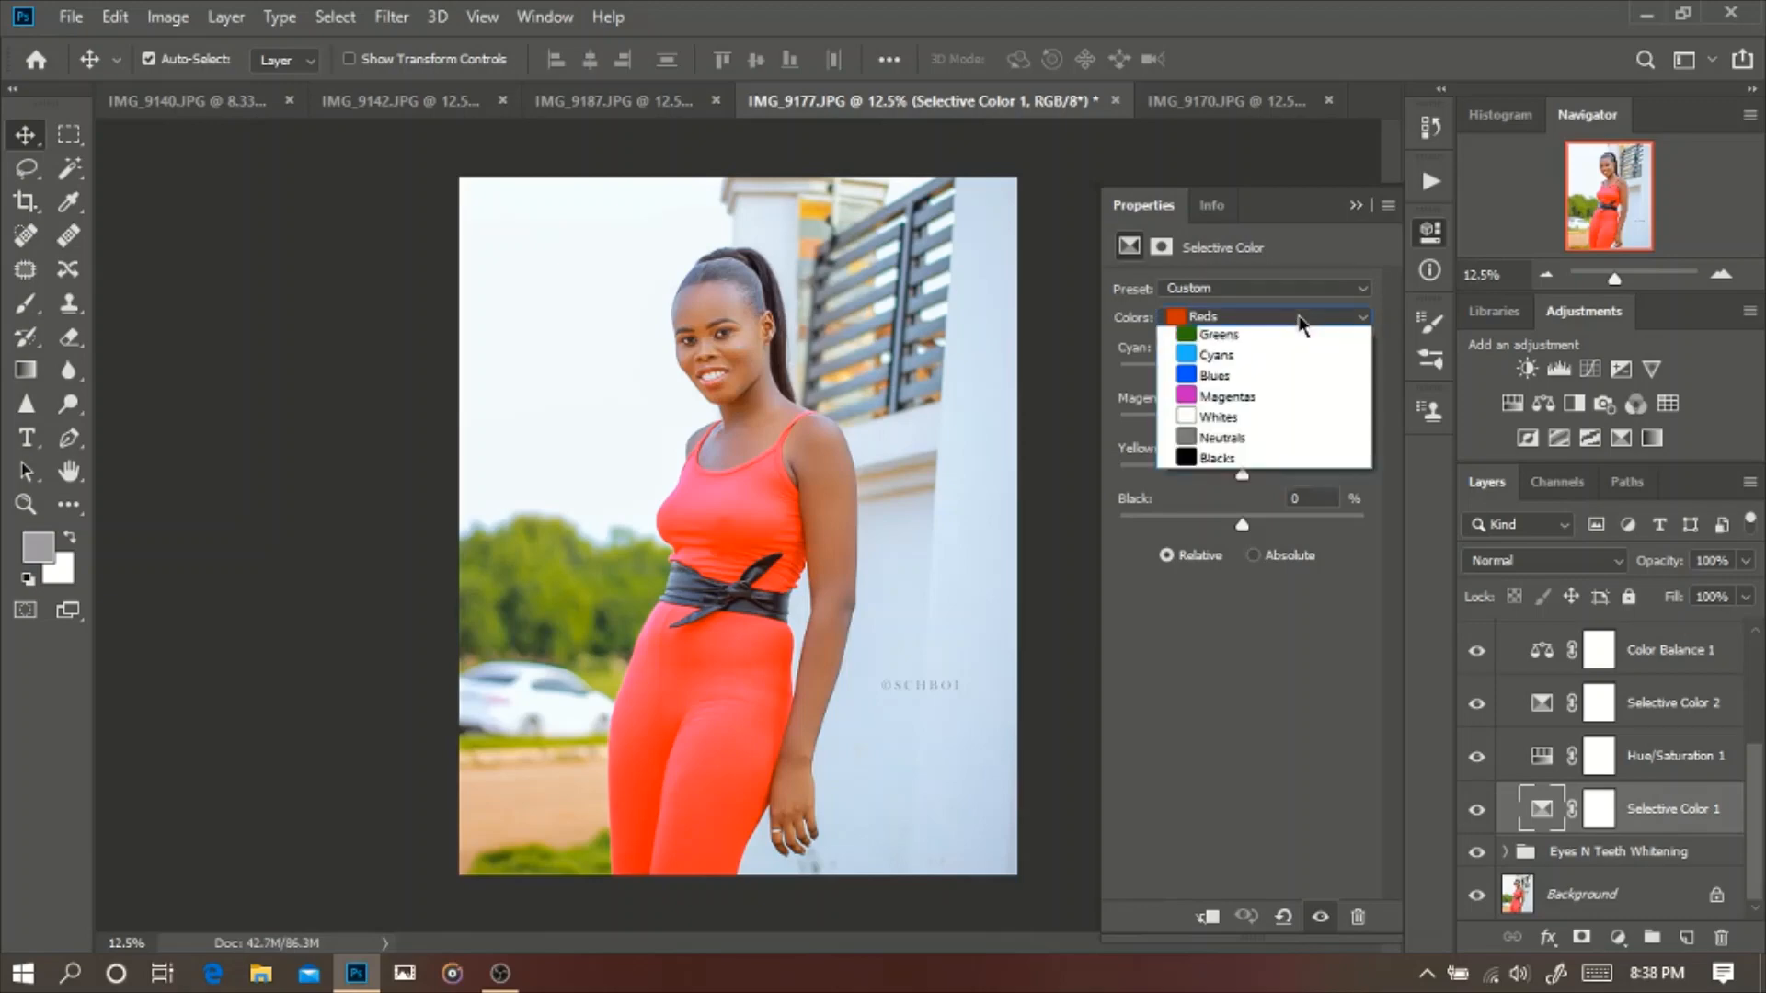
{"action": "left_click", "coordinate": [1255, 460]}
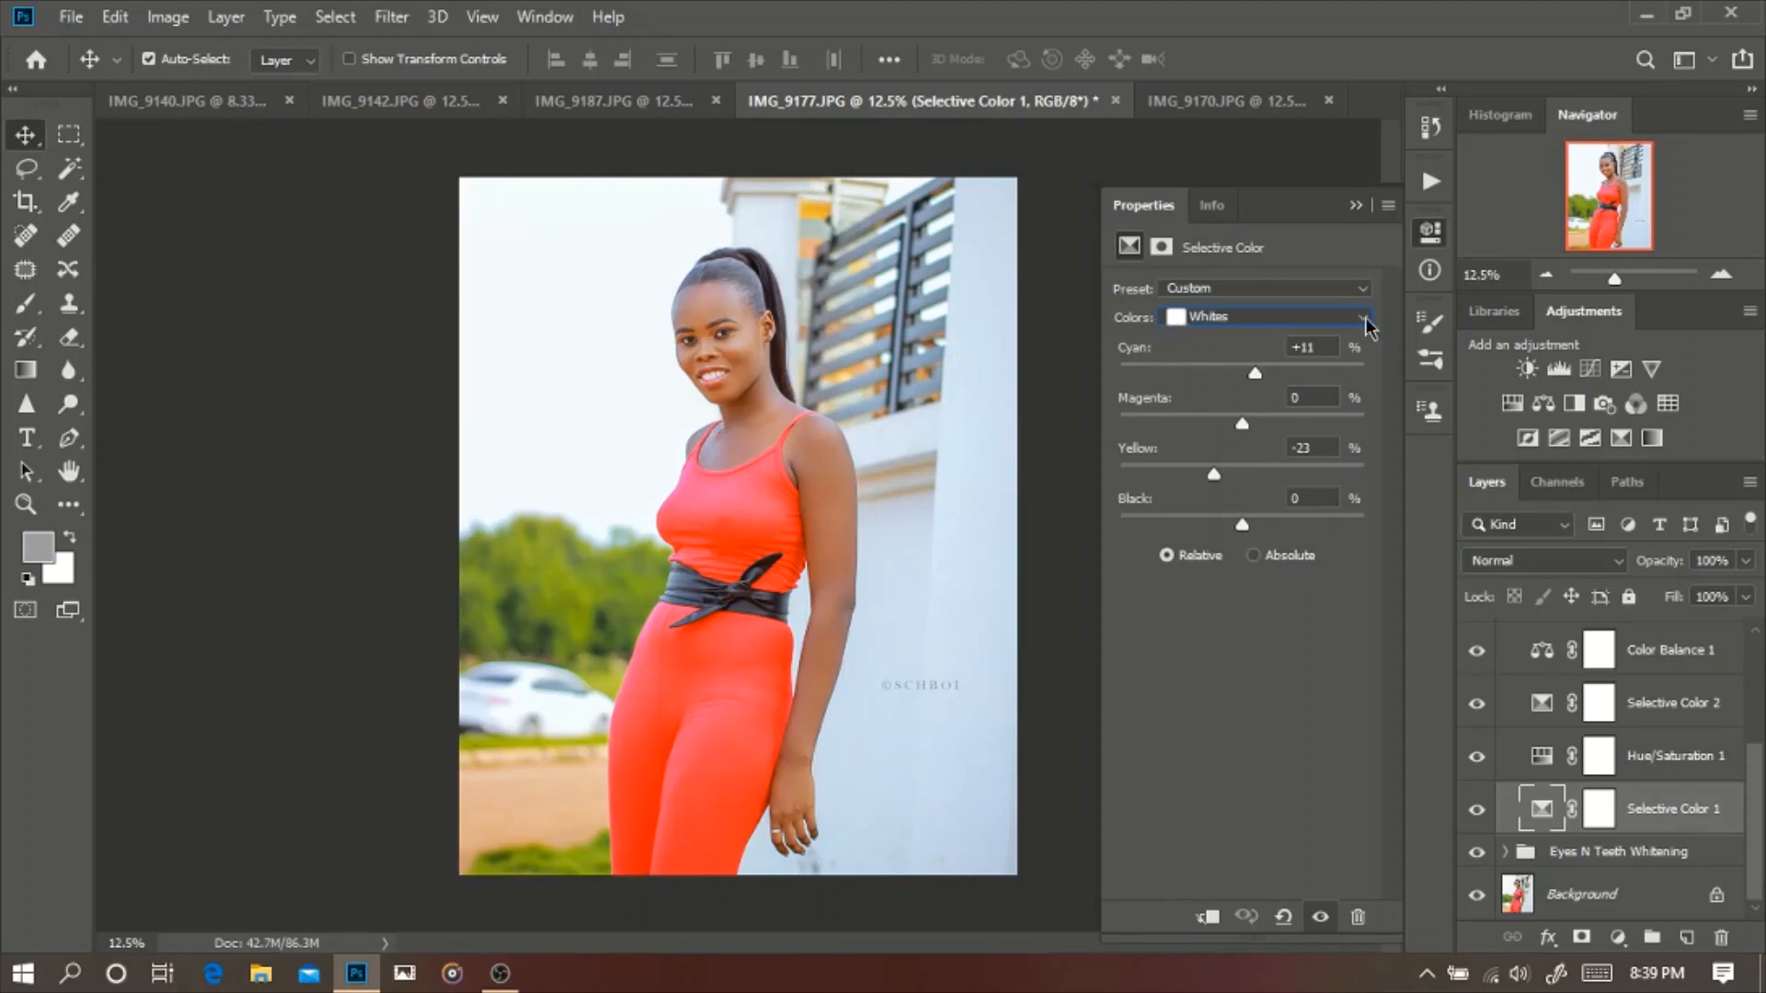
{"action": "left_click", "coordinate": [1356, 205]}
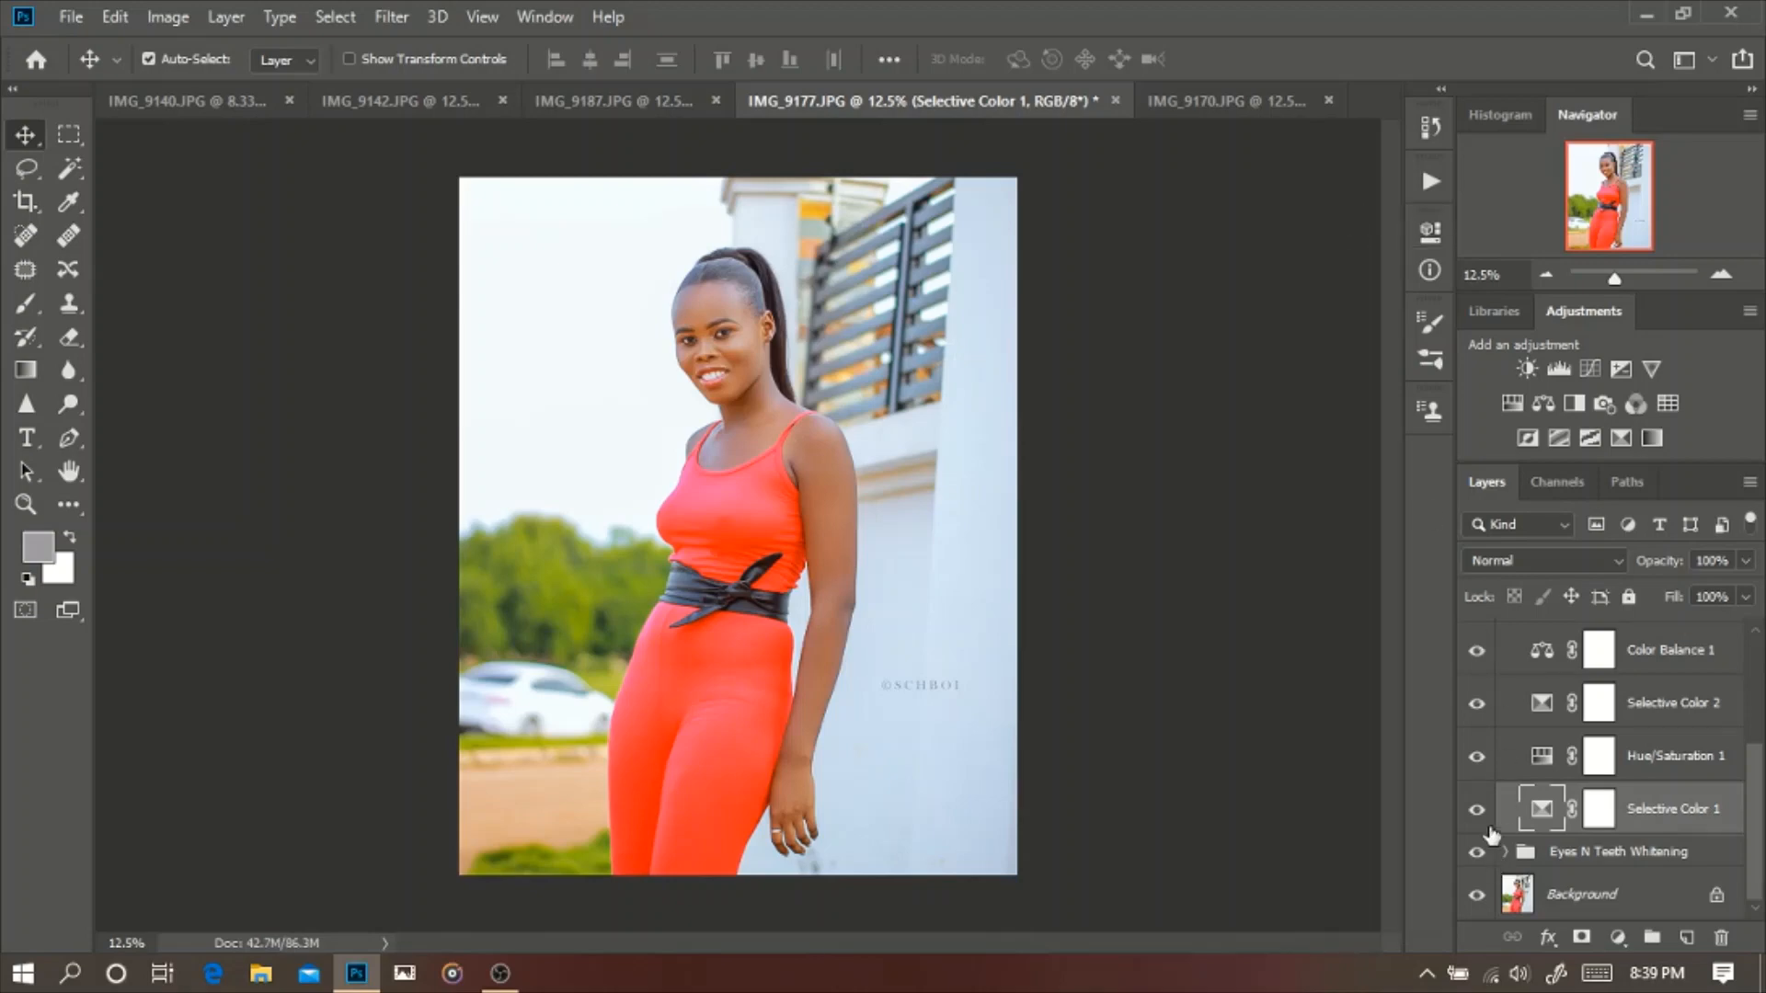
Hide the Selective Color 1 adjustment layer and examine the subject's skin at 25% magnification without it
{"action": "left_click", "coordinate": [1476, 810]}
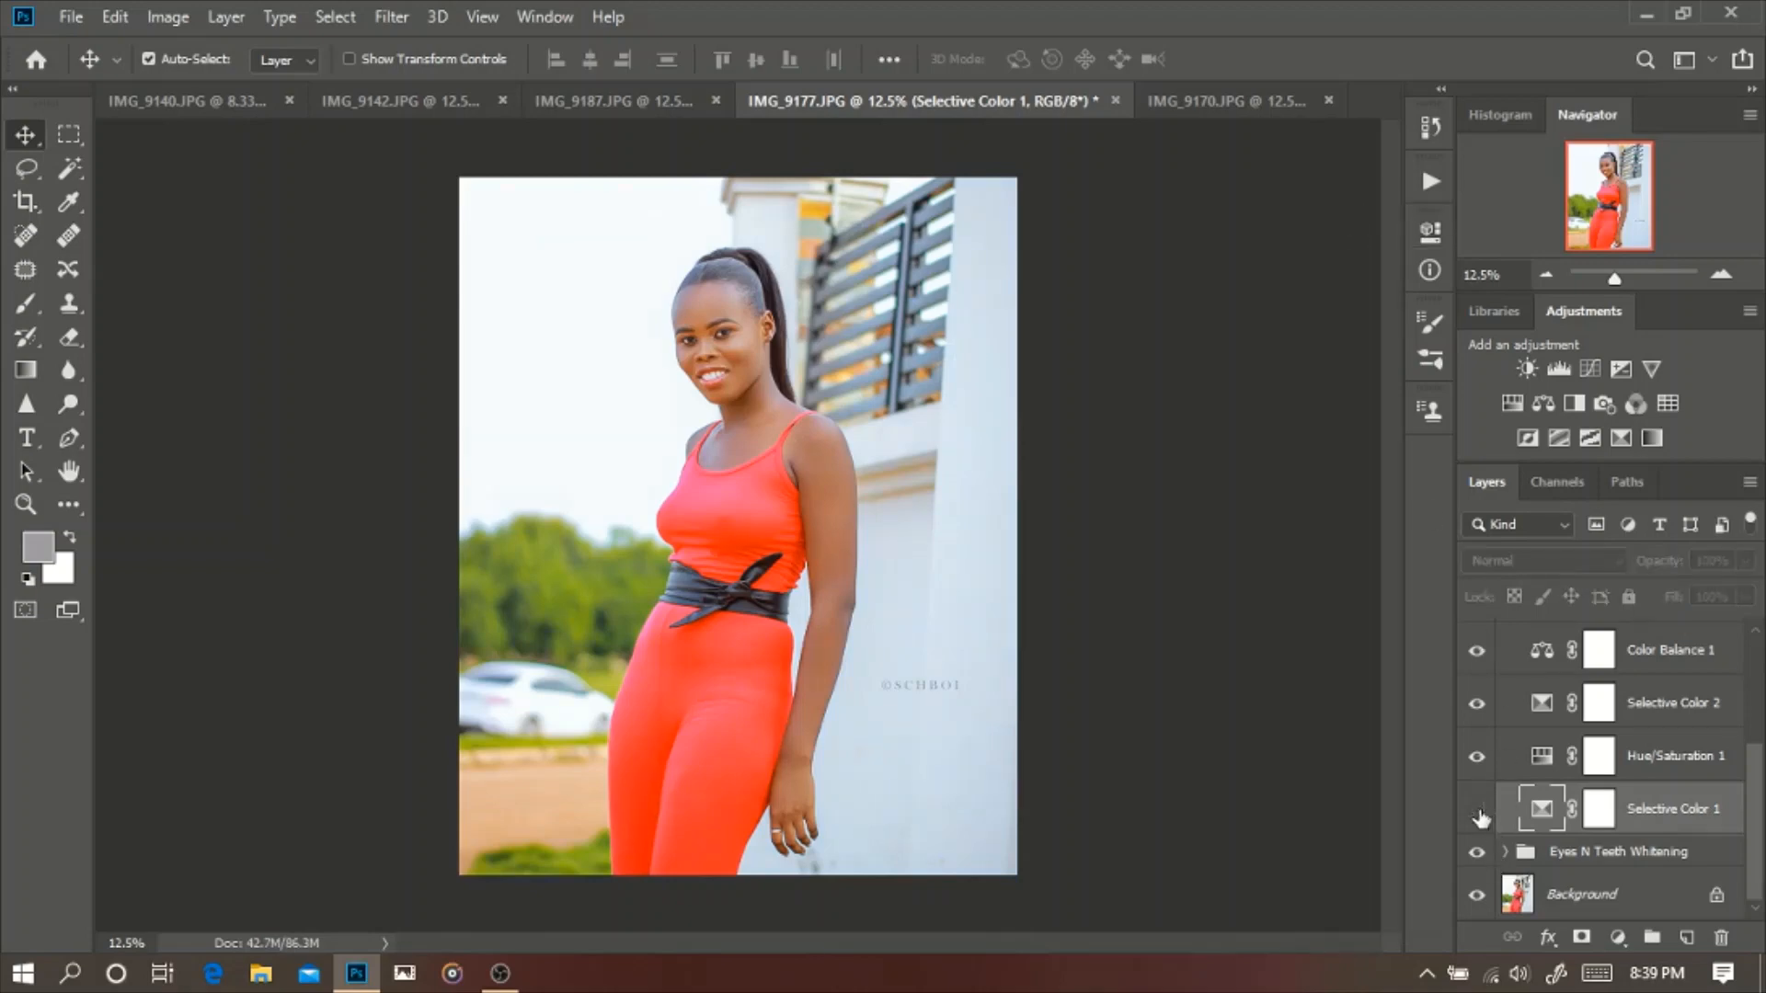
{"action": "key", "text": "ctrl+plus"}
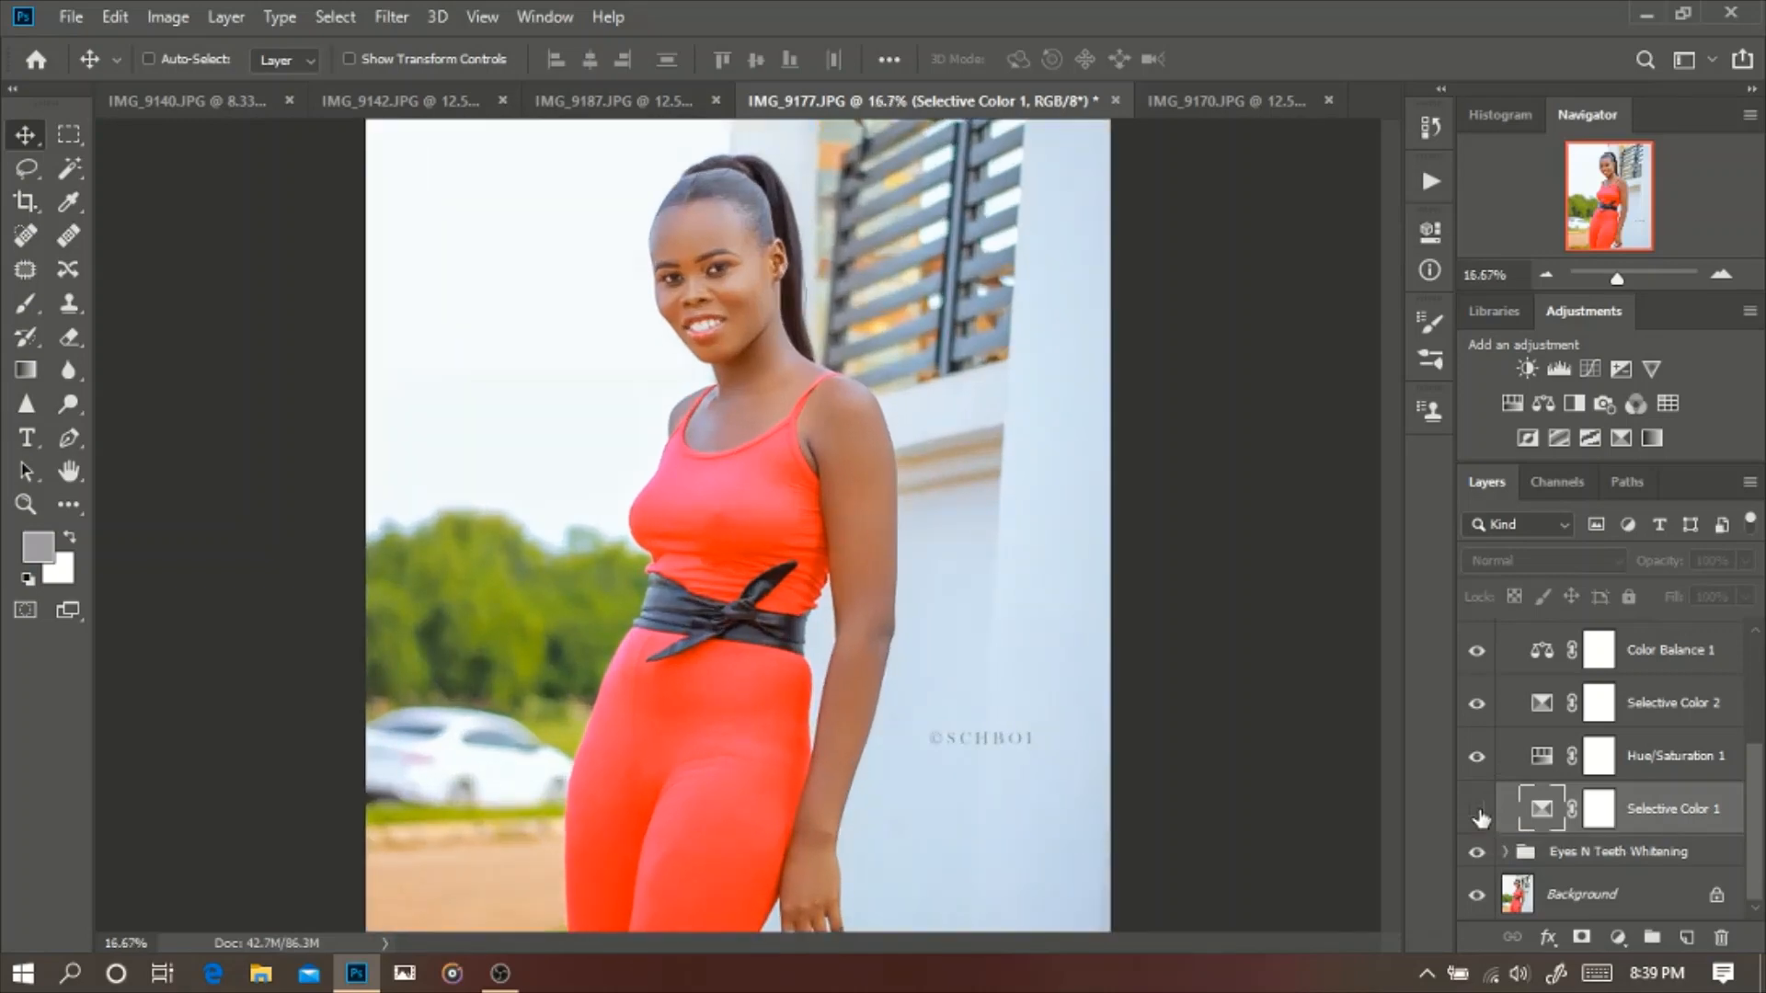
{"action": "key", "text": "ctrl+plus"}
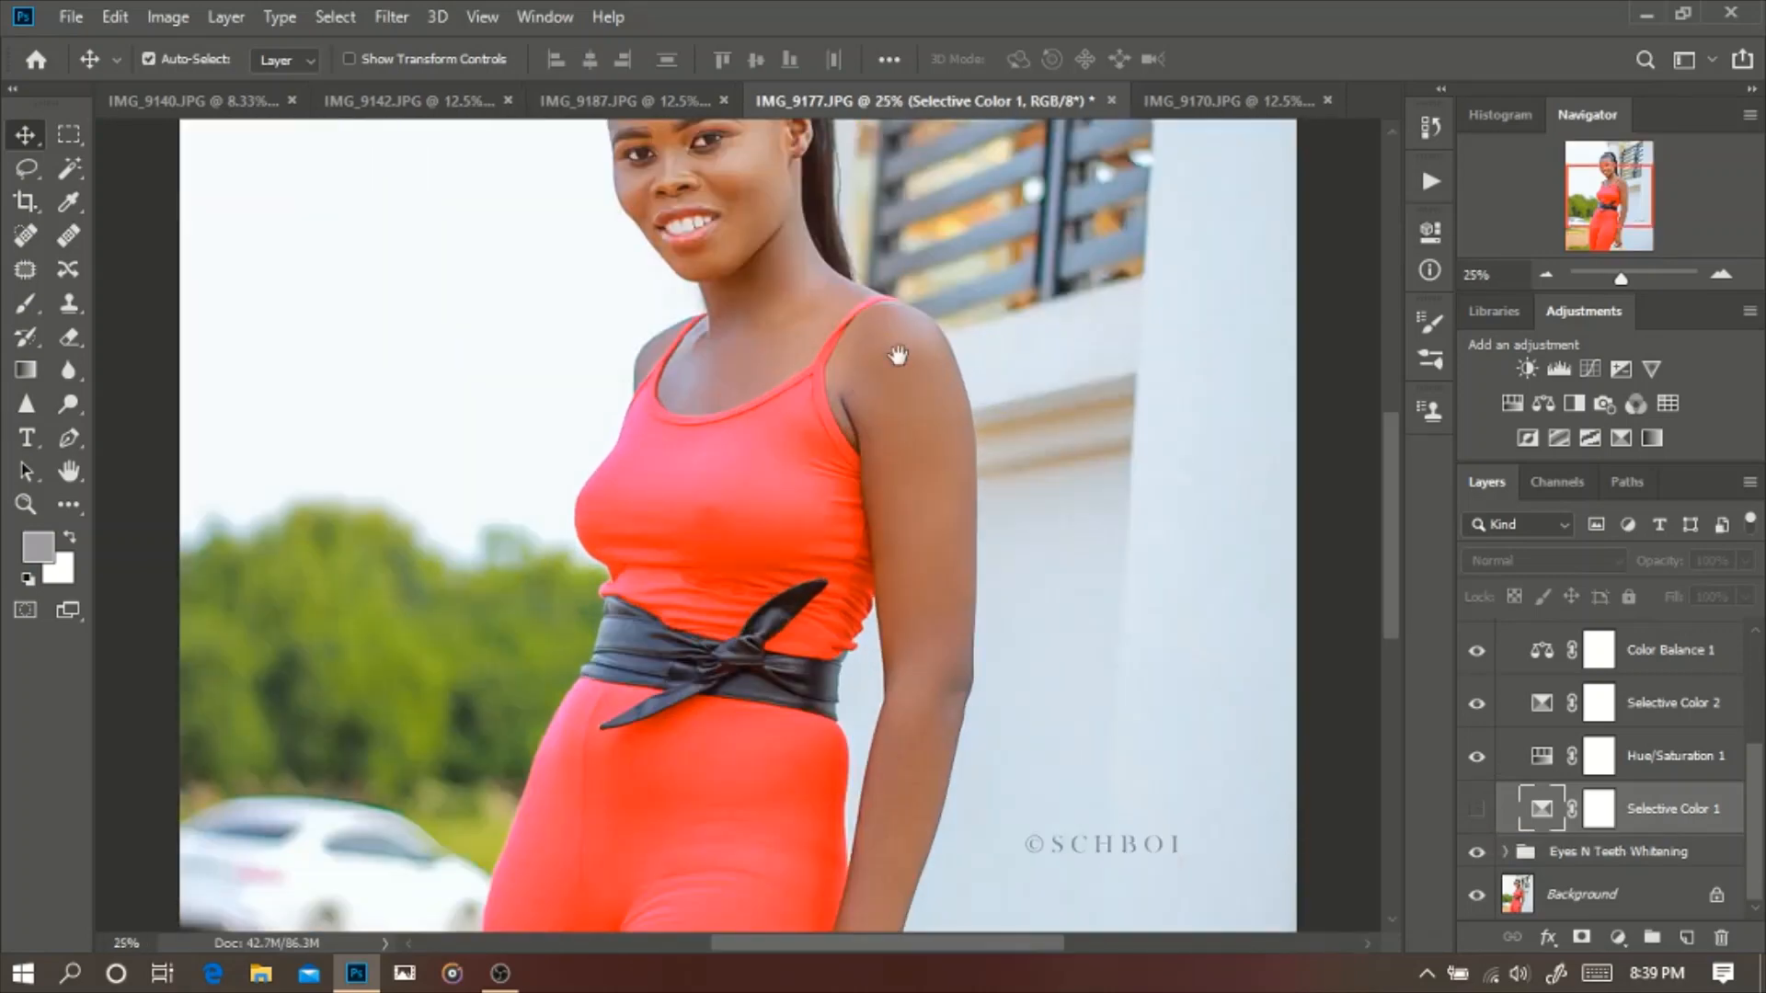
{"action": "left_click_drag", "start_coordinate": [897, 355], "coordinate": [815, 692]}
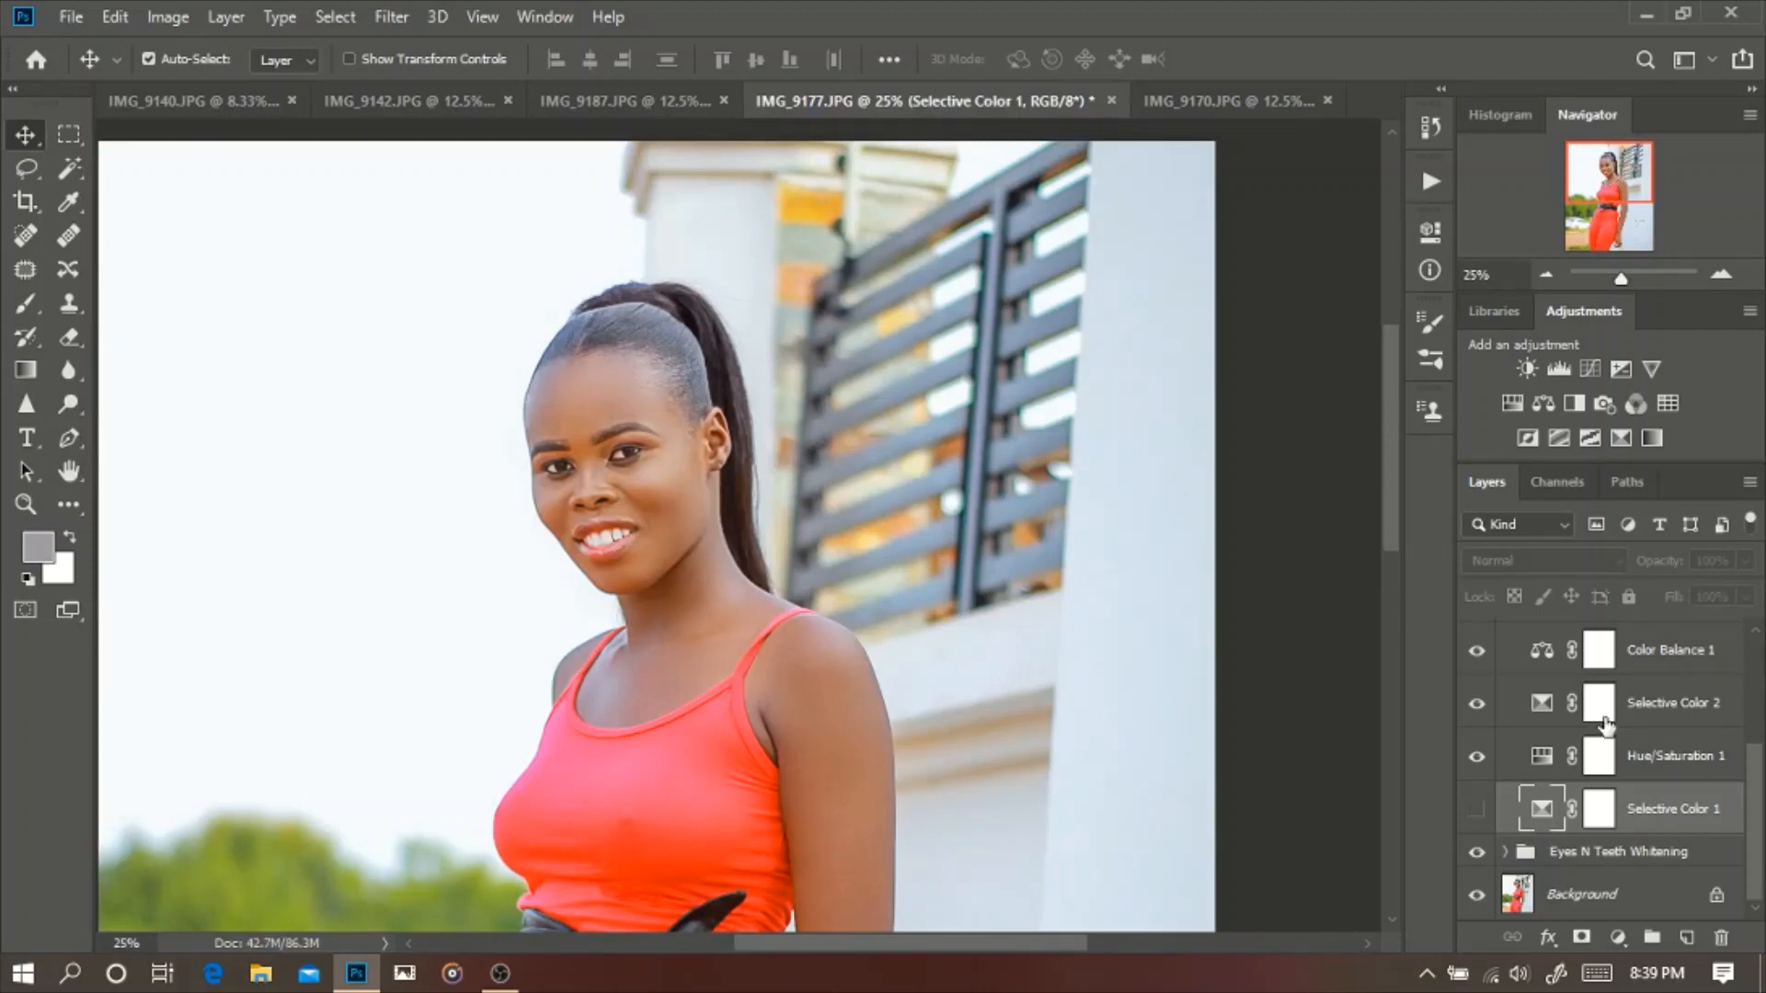
{"action": "scroll", "coordinate": [1604, 727], "scroll_direction": "up", "scroll_amount": 3}
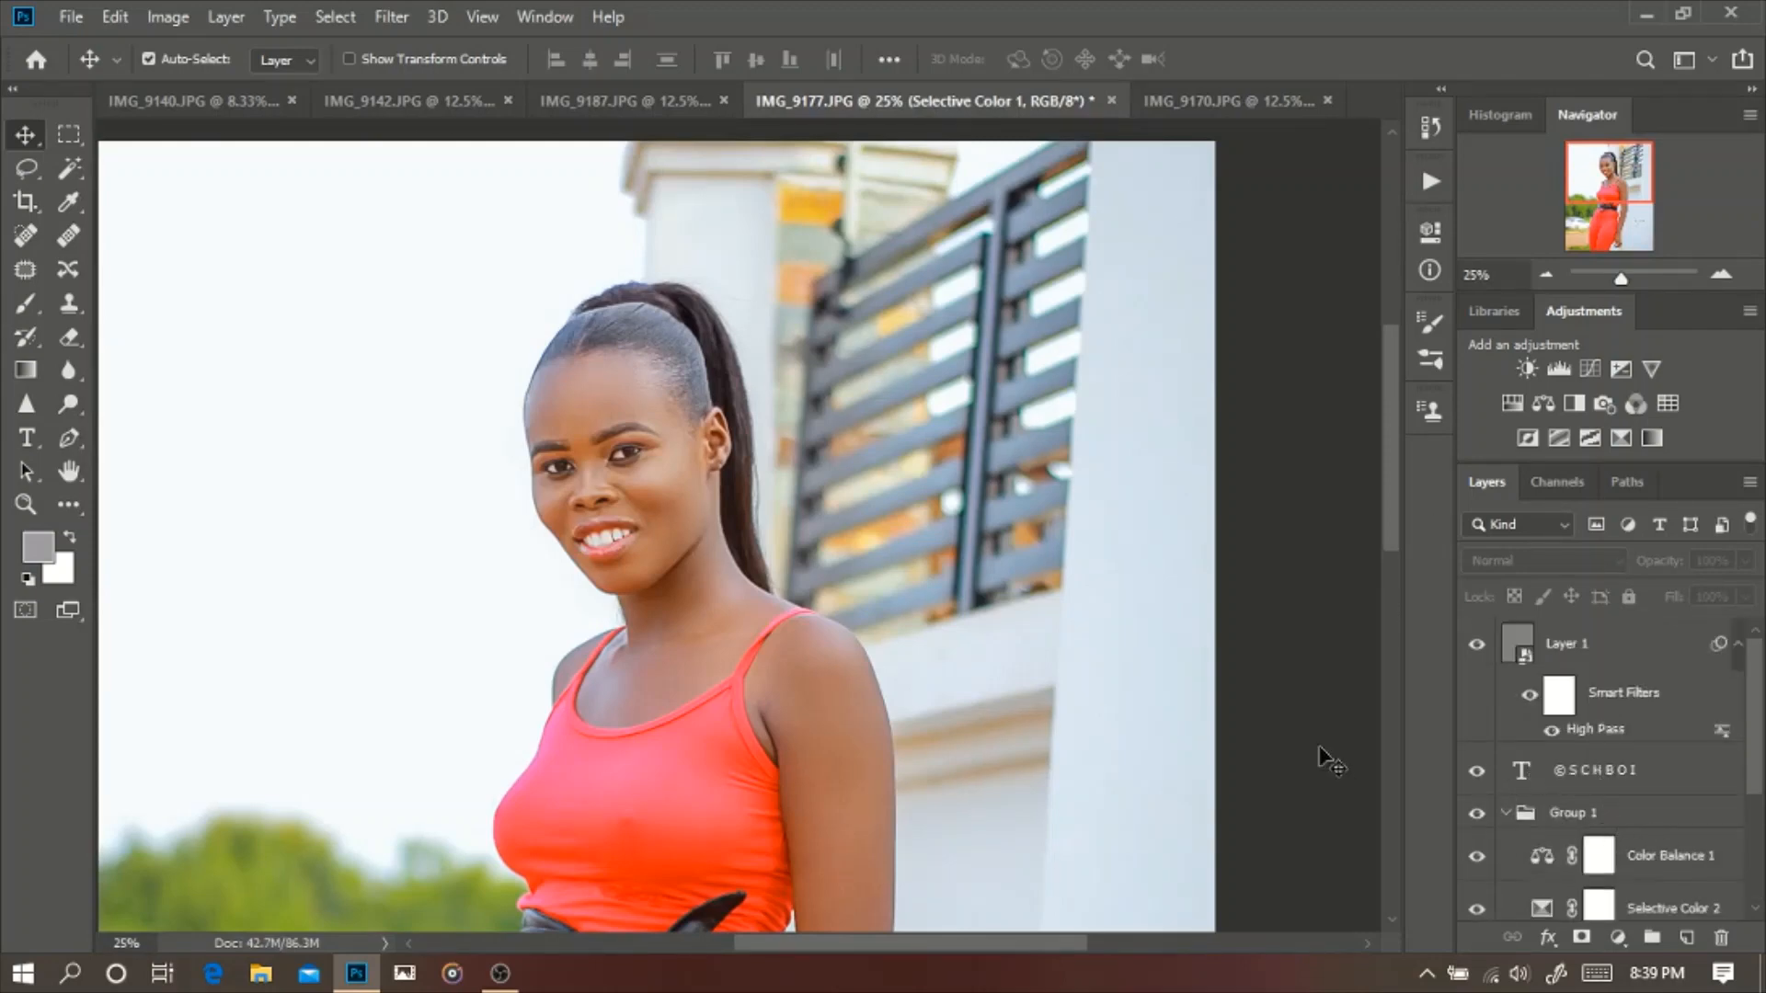
{"action": "scroll", "coordinate": [1541, 770], "scroll_direction": "down", "scroll_amount": 2}
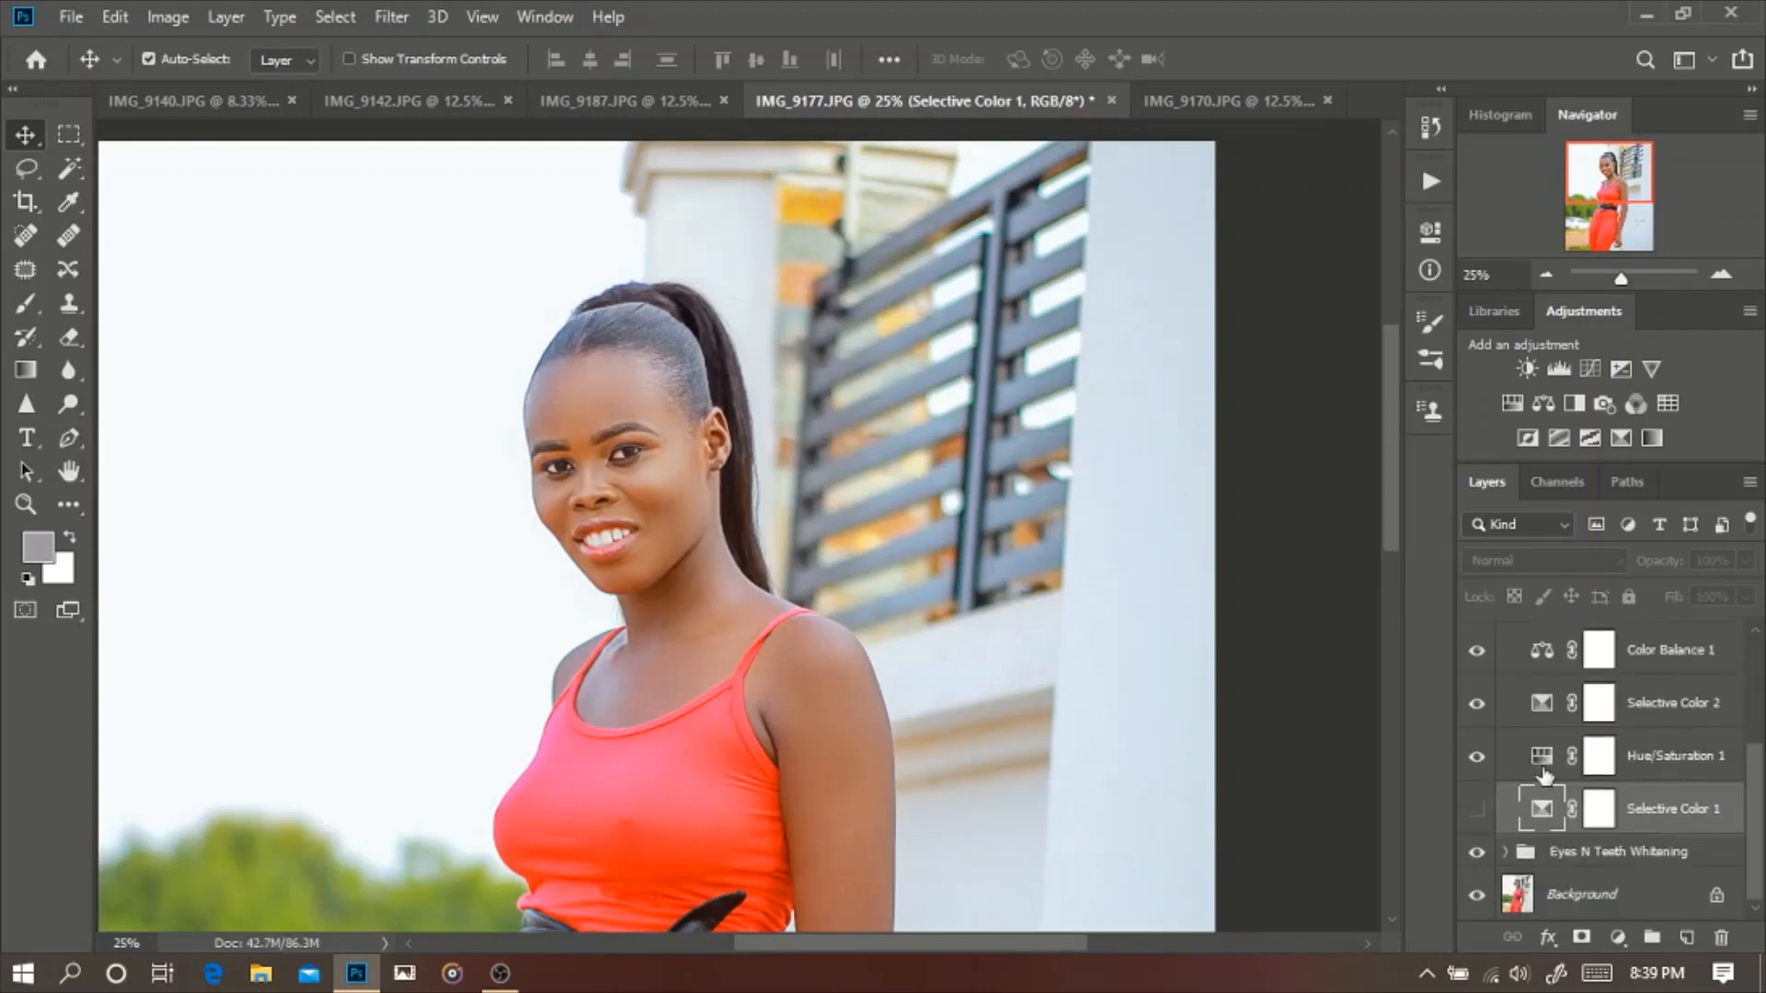
Make the Selective Color 1 adjustment layer visible again and view the whole portrait at 12.5% magnification
{"action": "left_click", "coordinate": [1476, 810]}
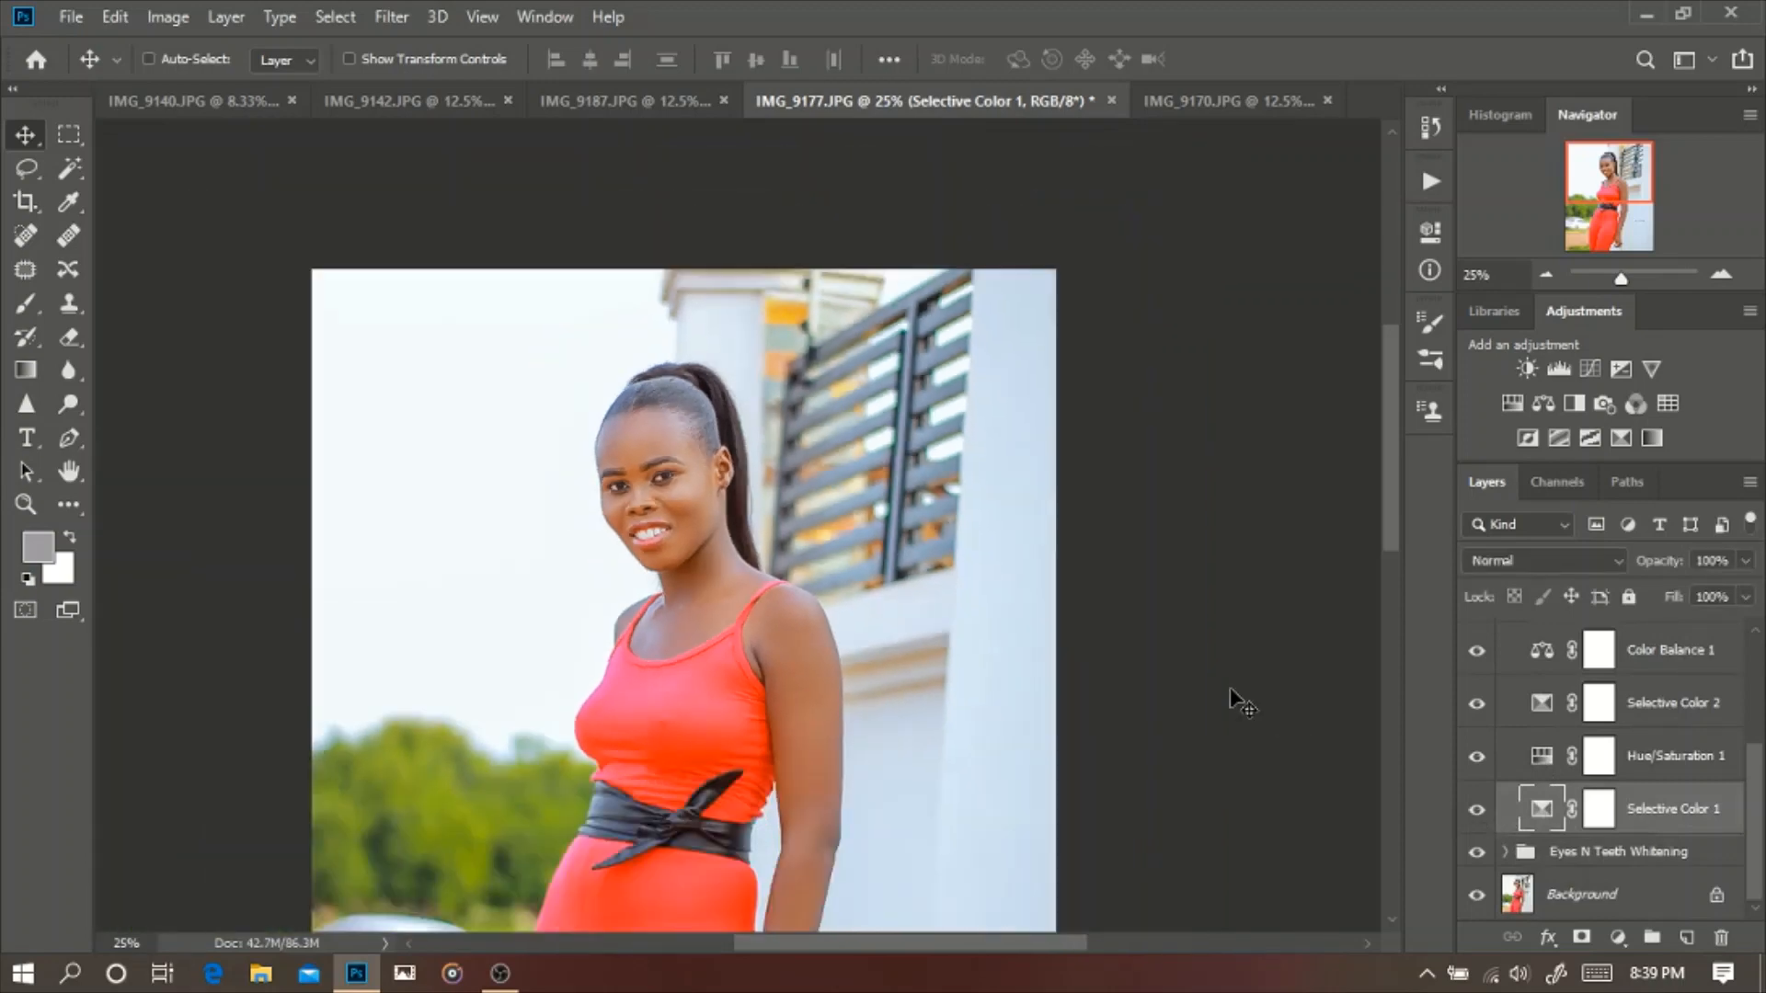
{"action": "key", "text": "ctrl+minus"}
{"action": "key", "text": "ctrl+minus"}
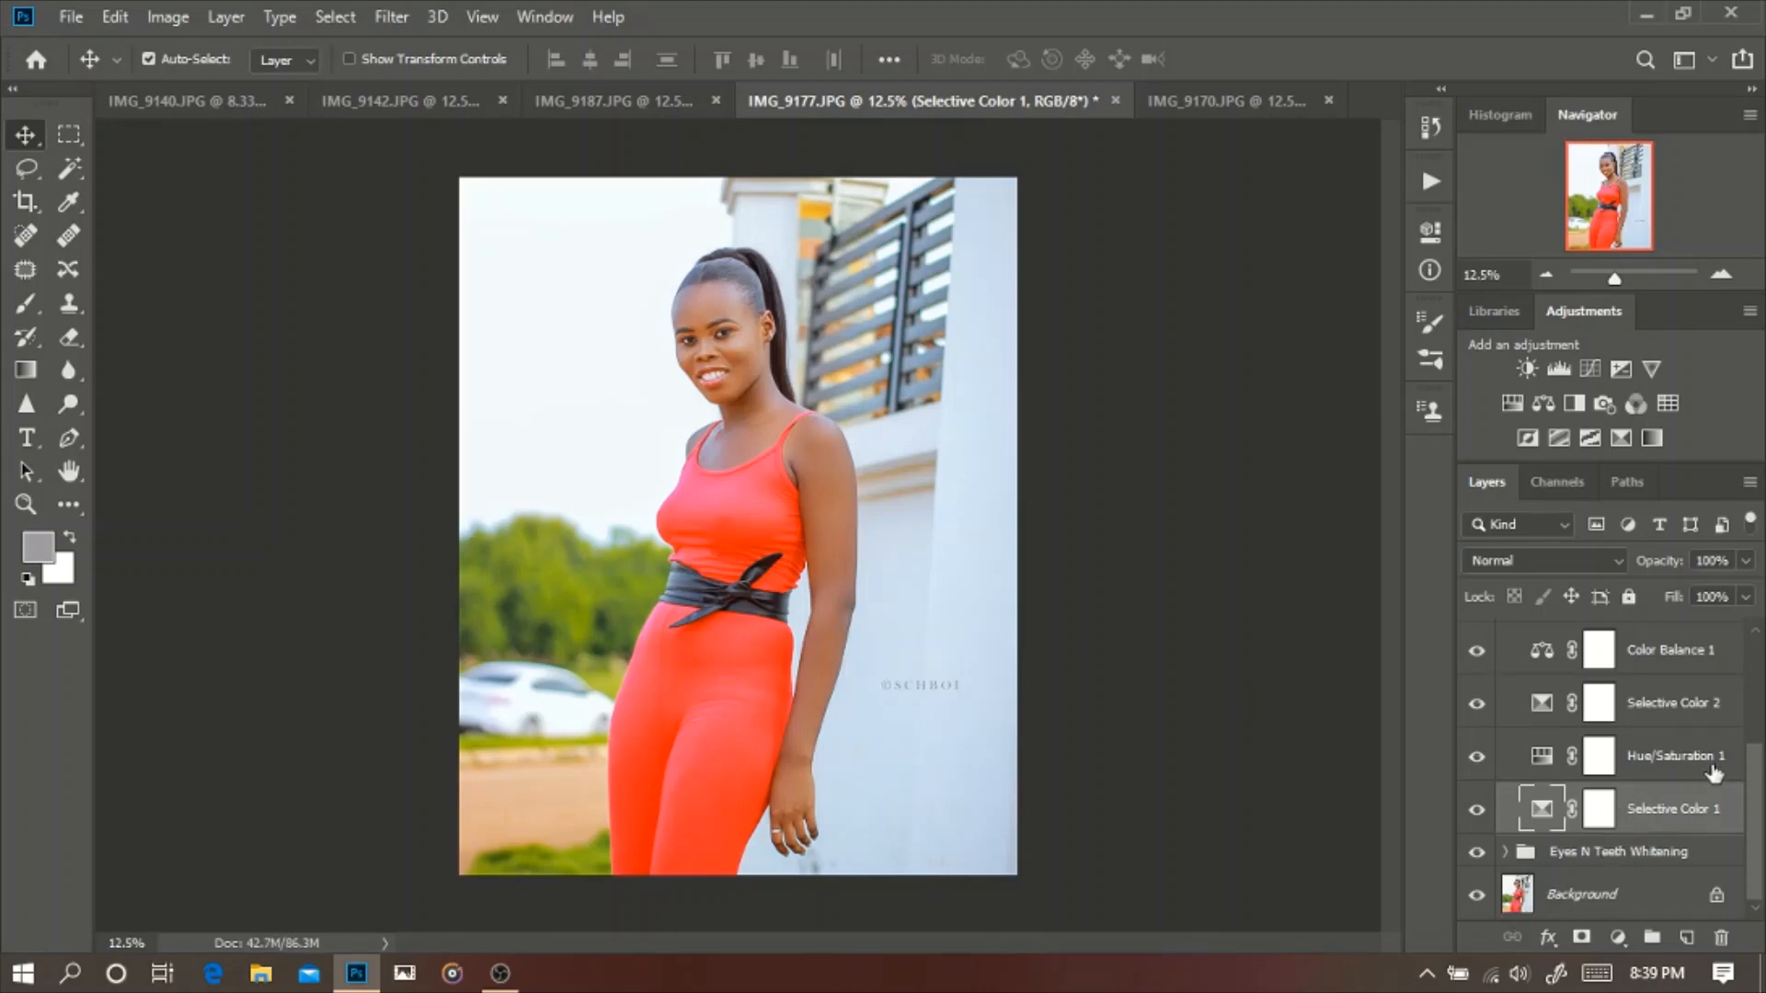
Review the Hue/Saturation 1 adjustment's settings for the Reds and Blues against the portrait
{"action": "left_click", "coordinate": [1600, 759]}
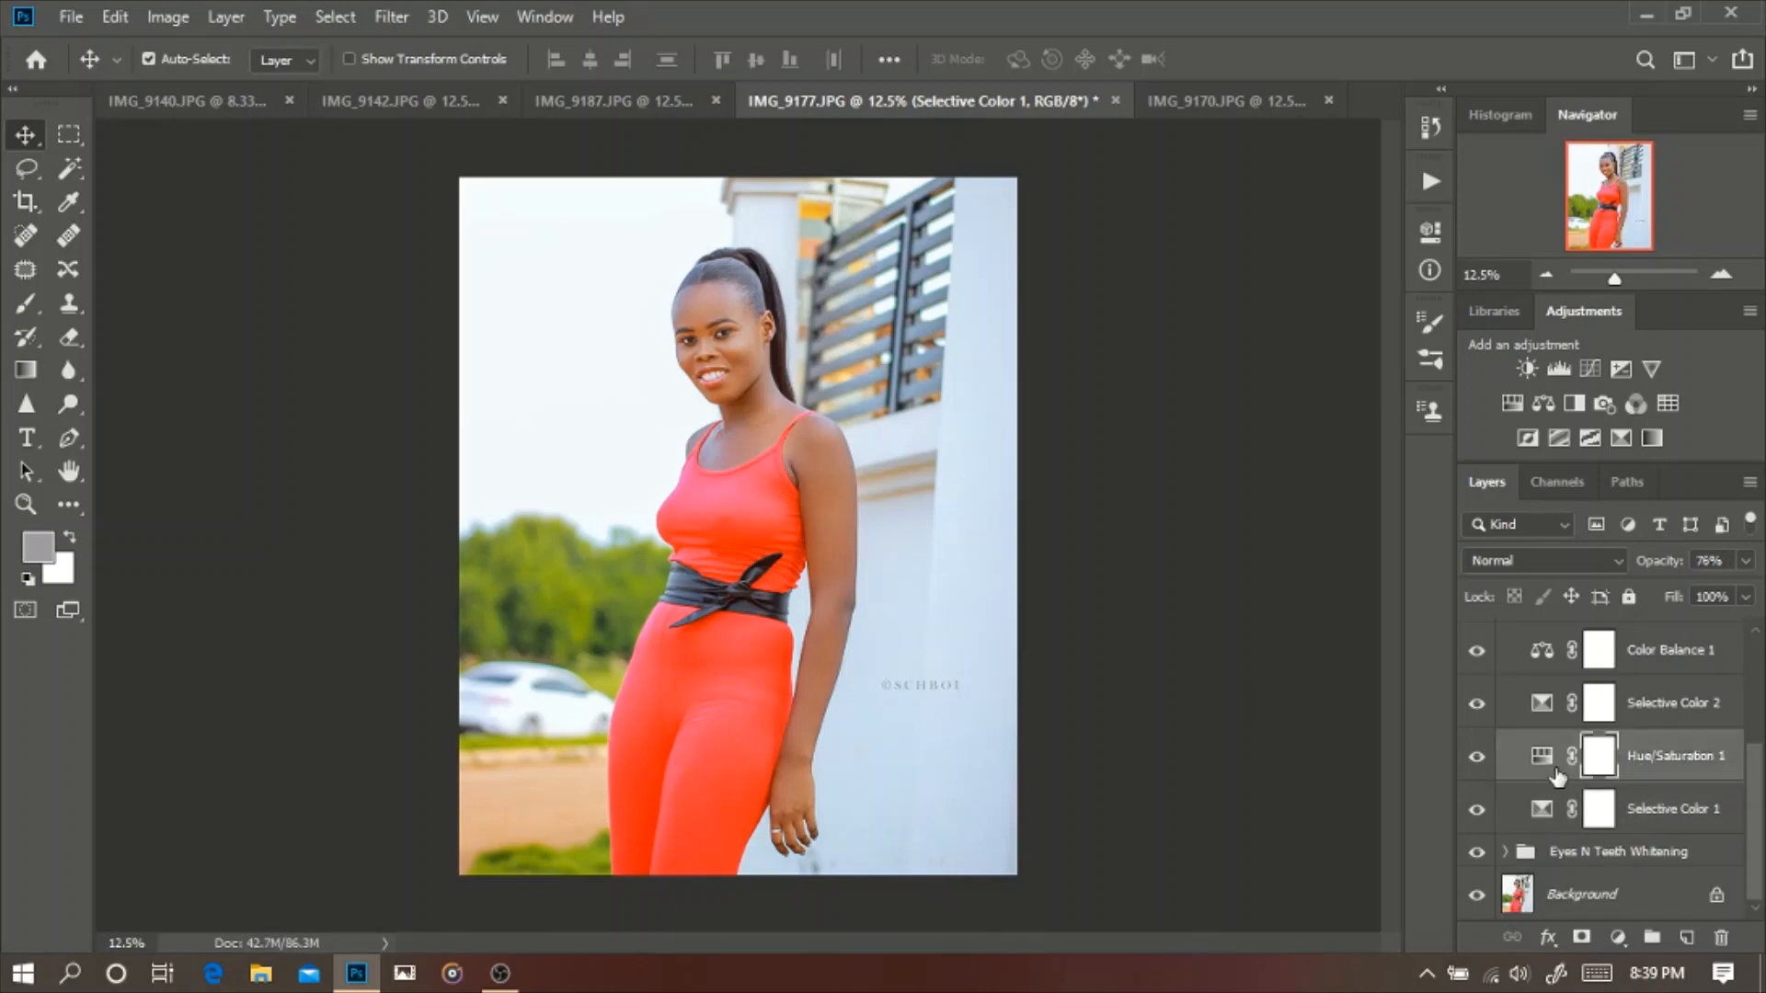
{"action": "double_click", "coordinate": [1544, 762]}
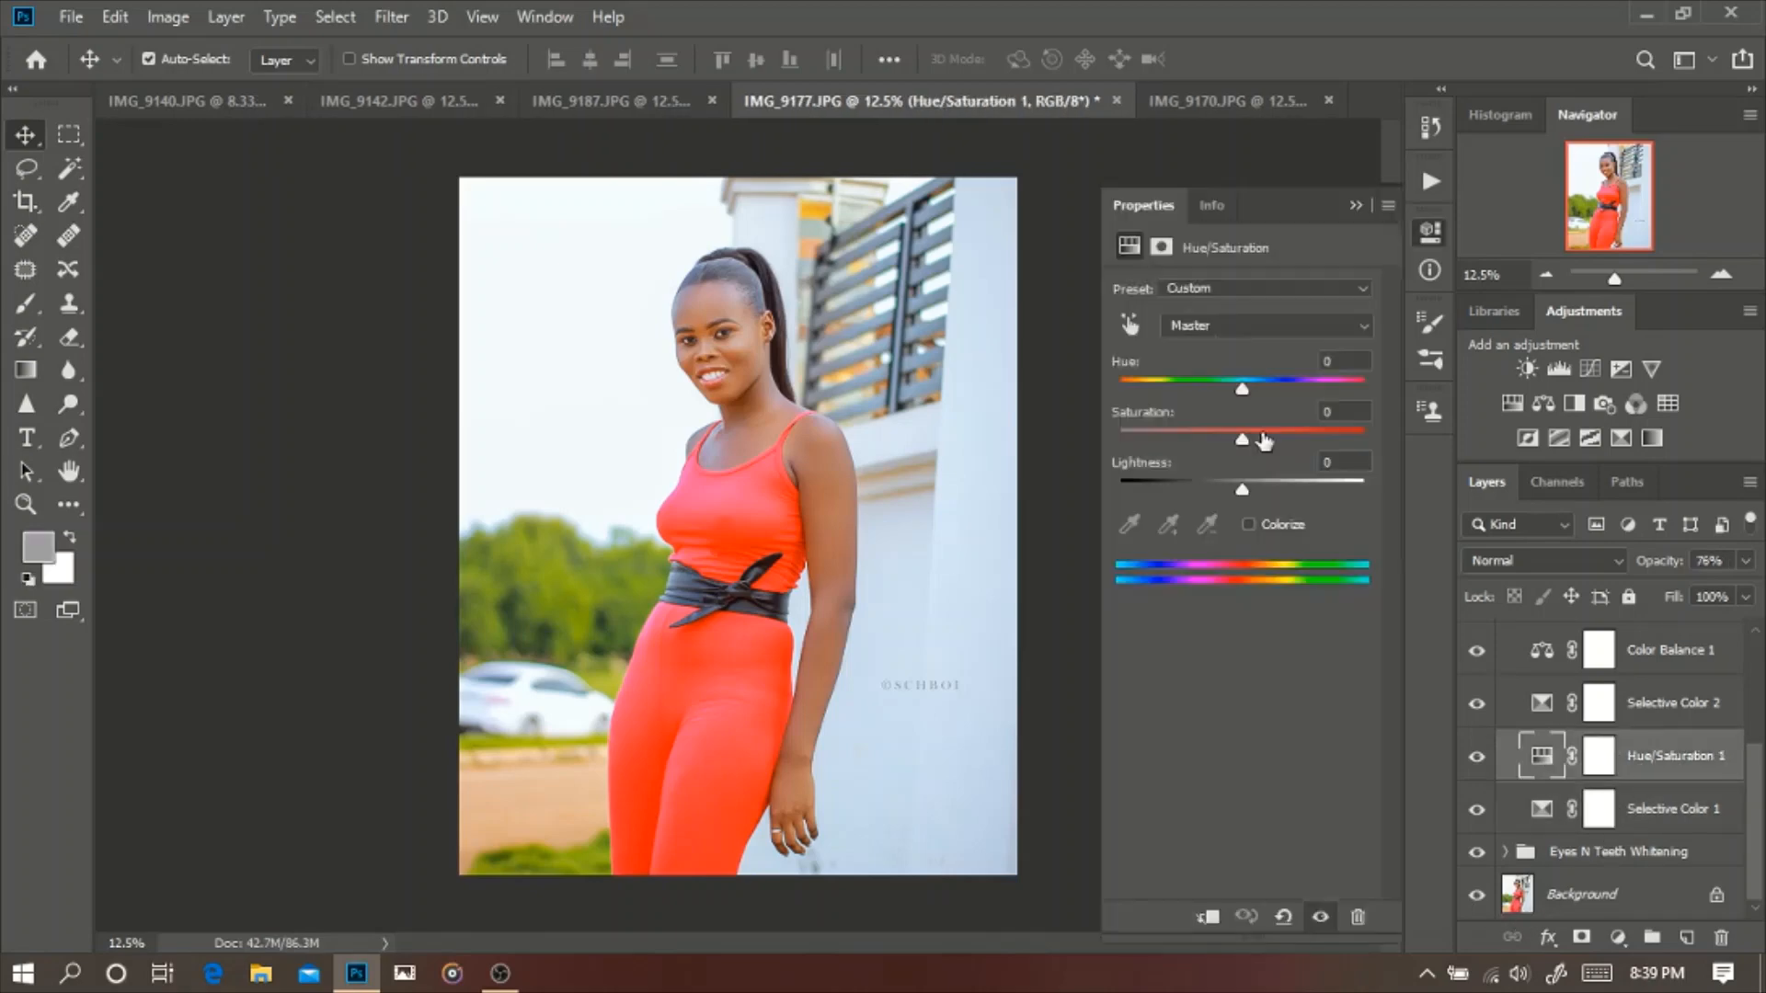
{"action": "left_click", "coordinate": [1261, 327]}
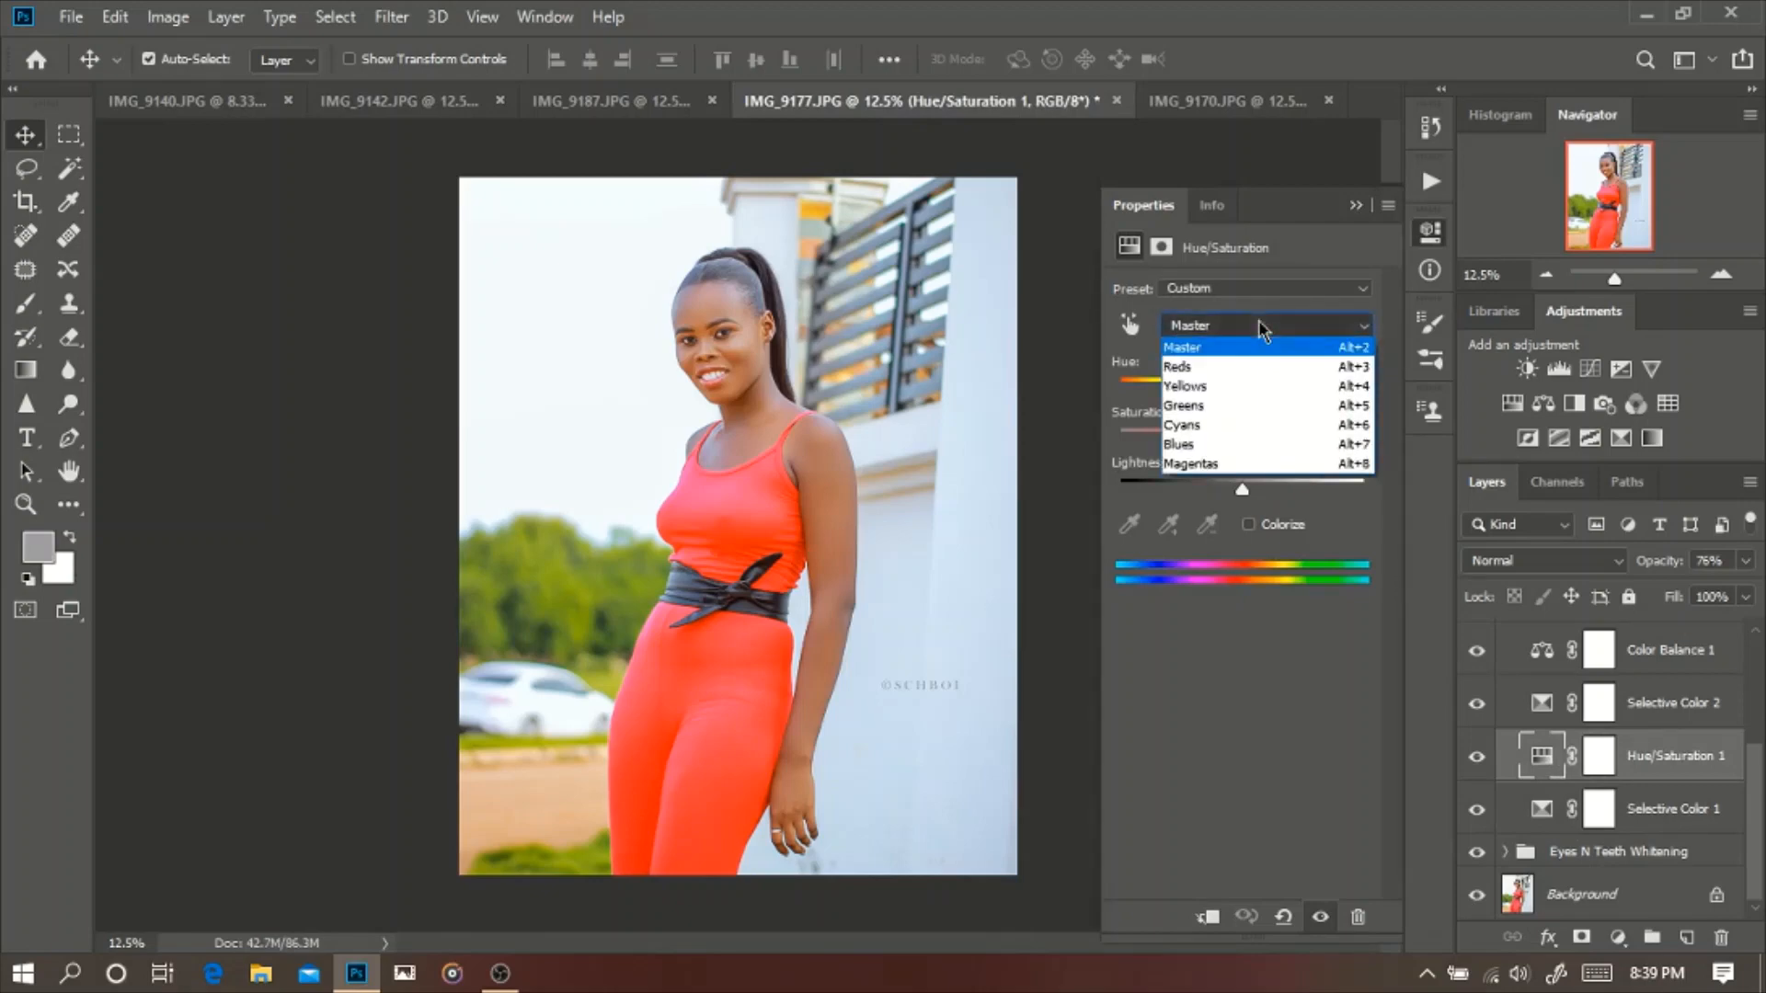
{"action": "left_click", "coordinate": [1269, 368]}
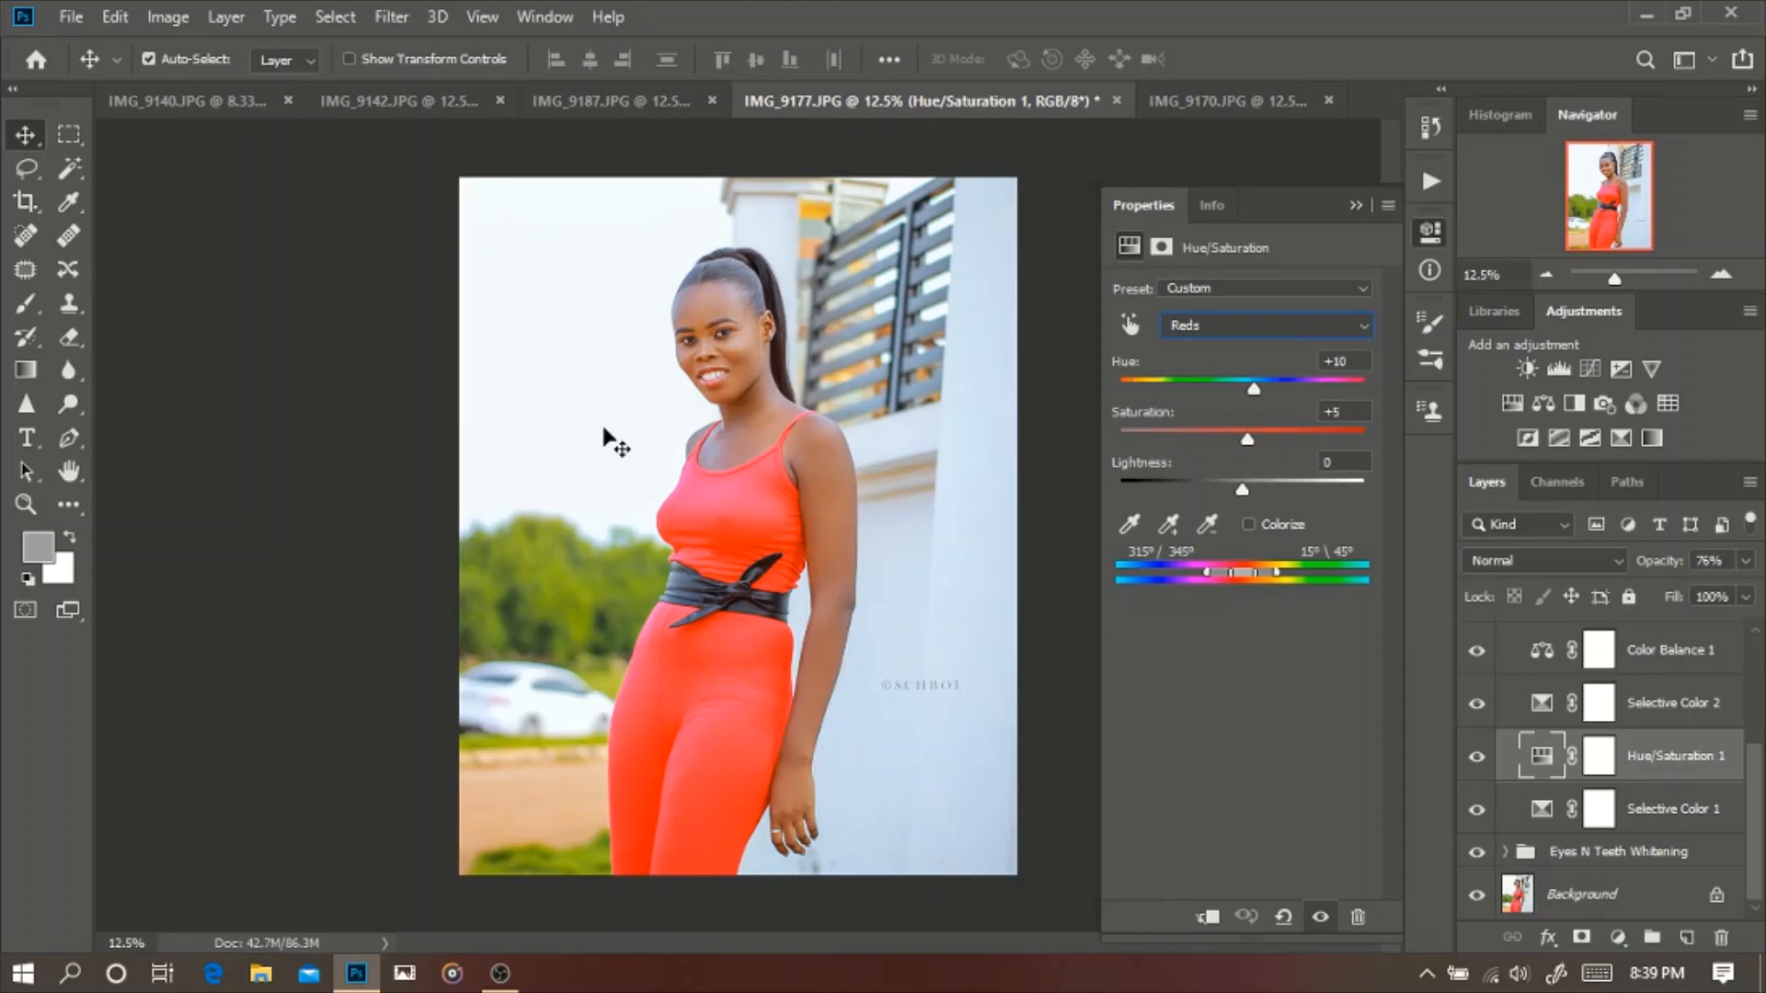
{"action": "key", "text": "ctrl+plus"}
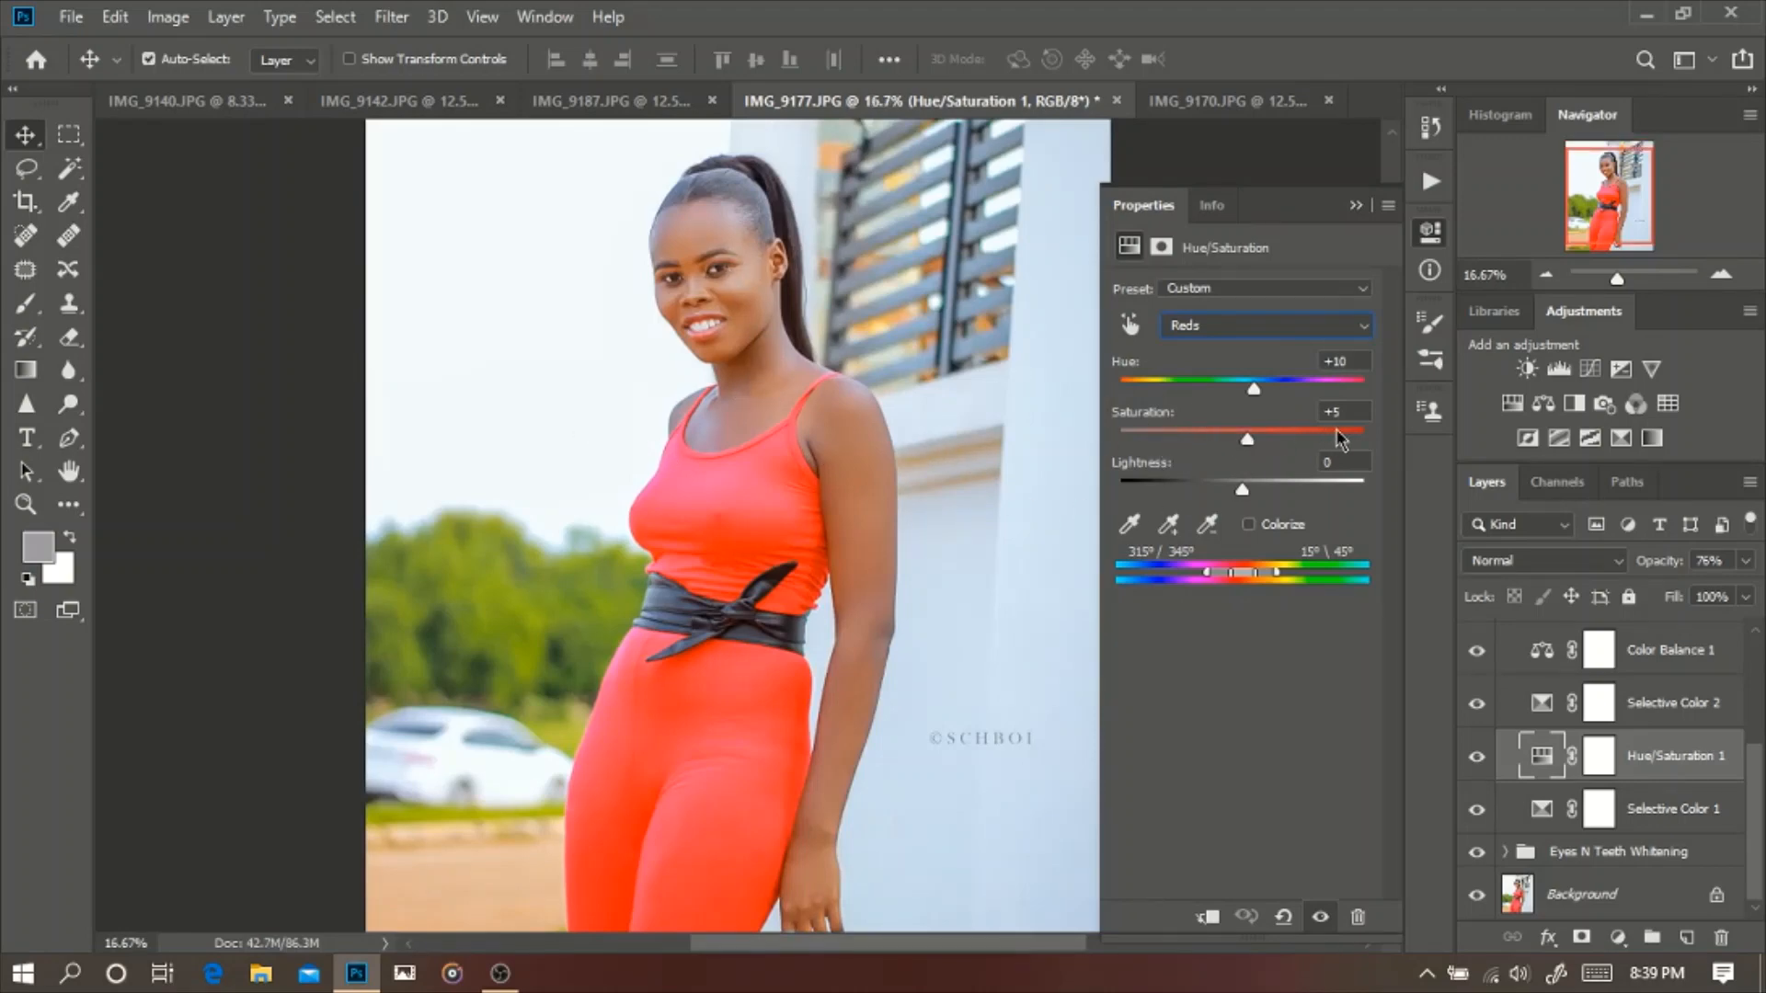
{"action": "left_click", "coordinate": [1343, 338]}
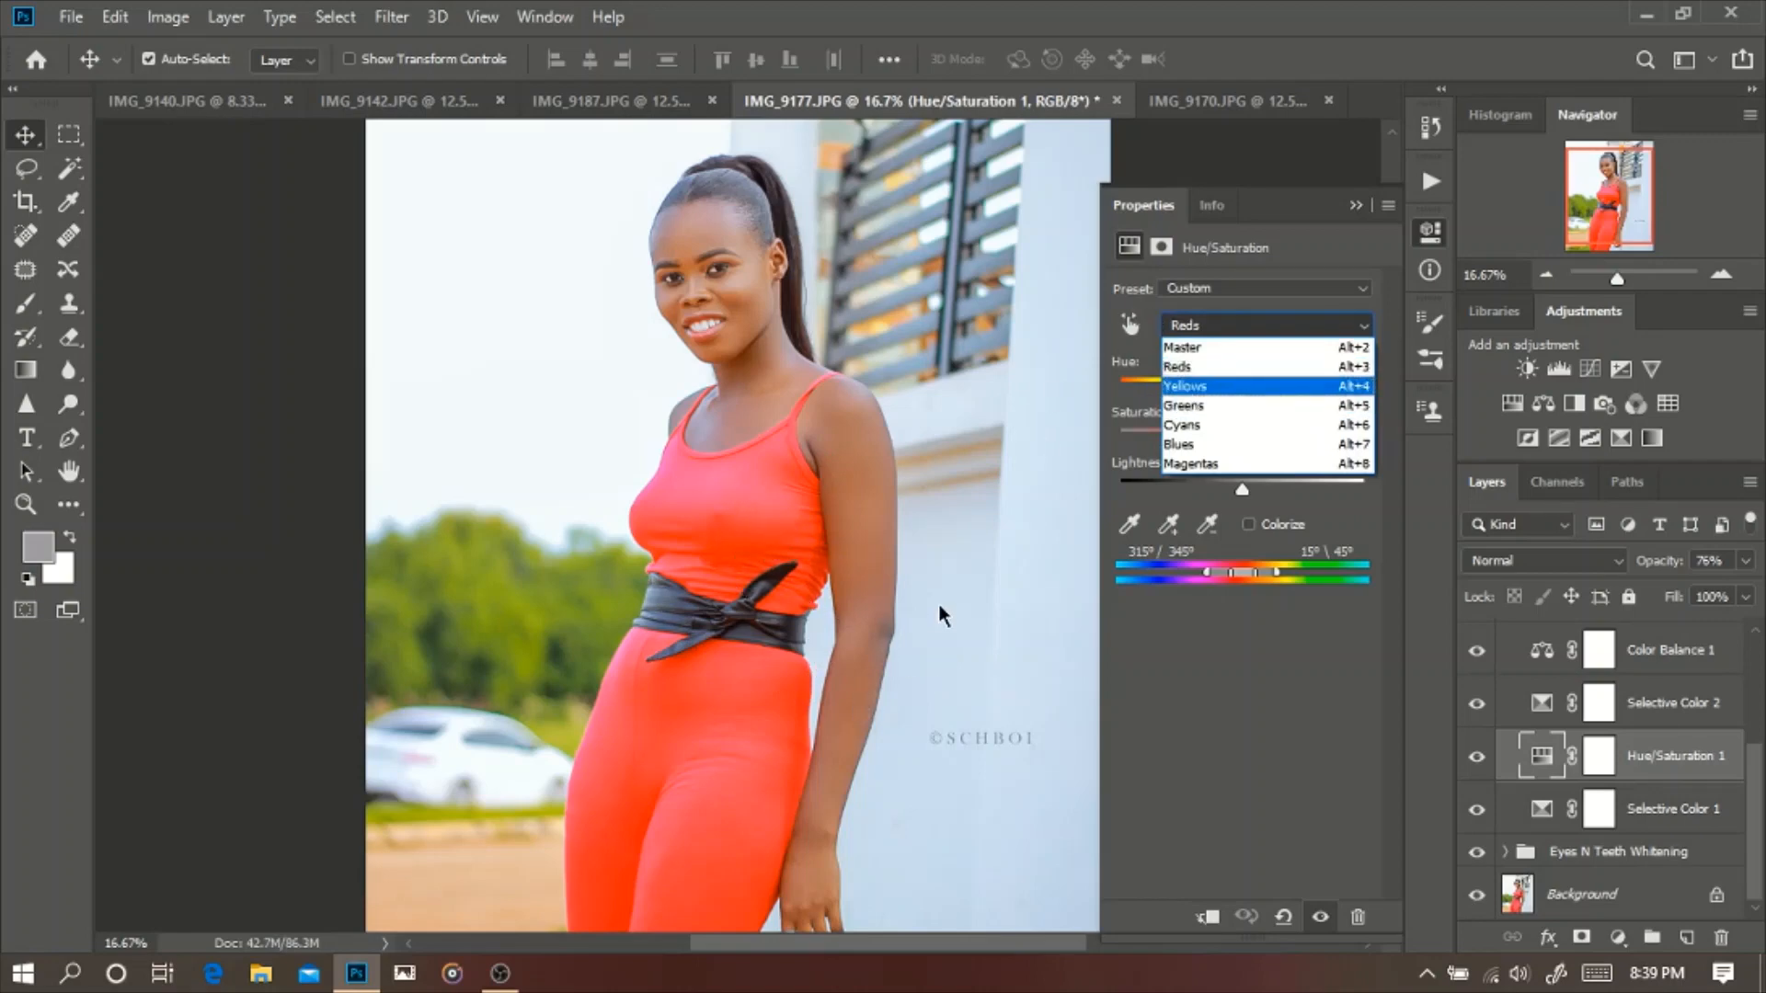
{"action": "left_click", "coordinate": [1224, 446]}
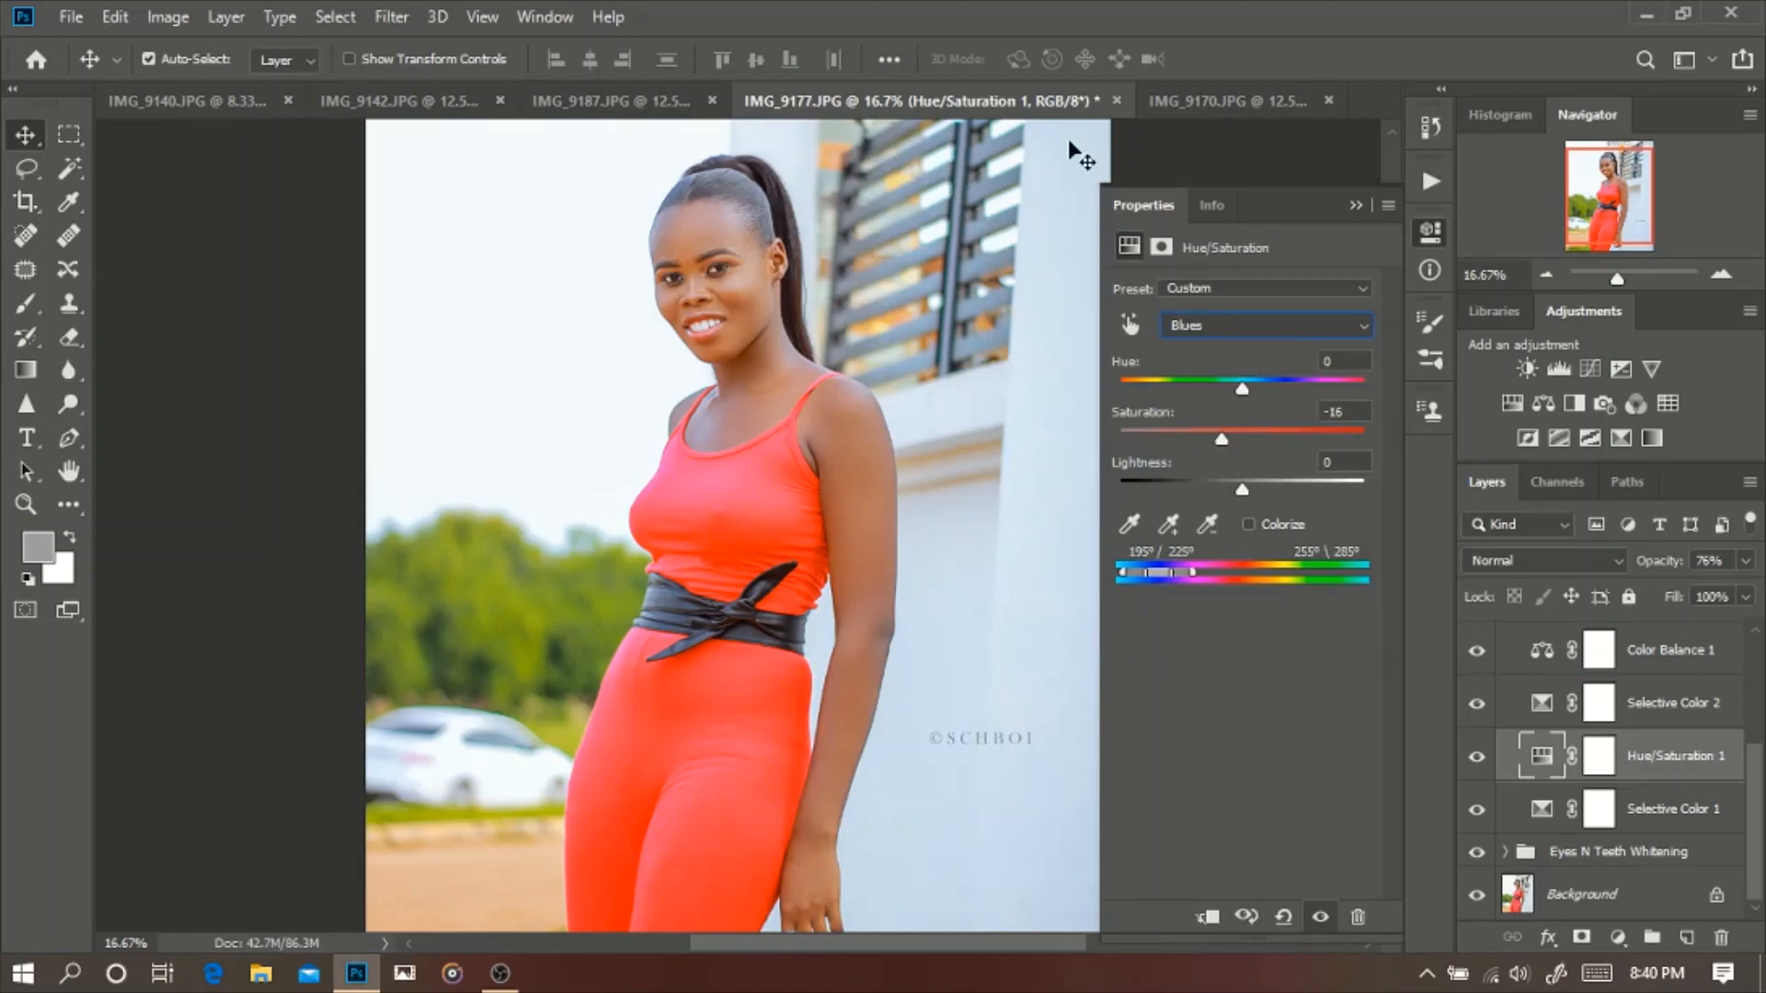
{"action": "key", "text": "ctrl"}
{"action": "key", "text": "ctrl+minus"}
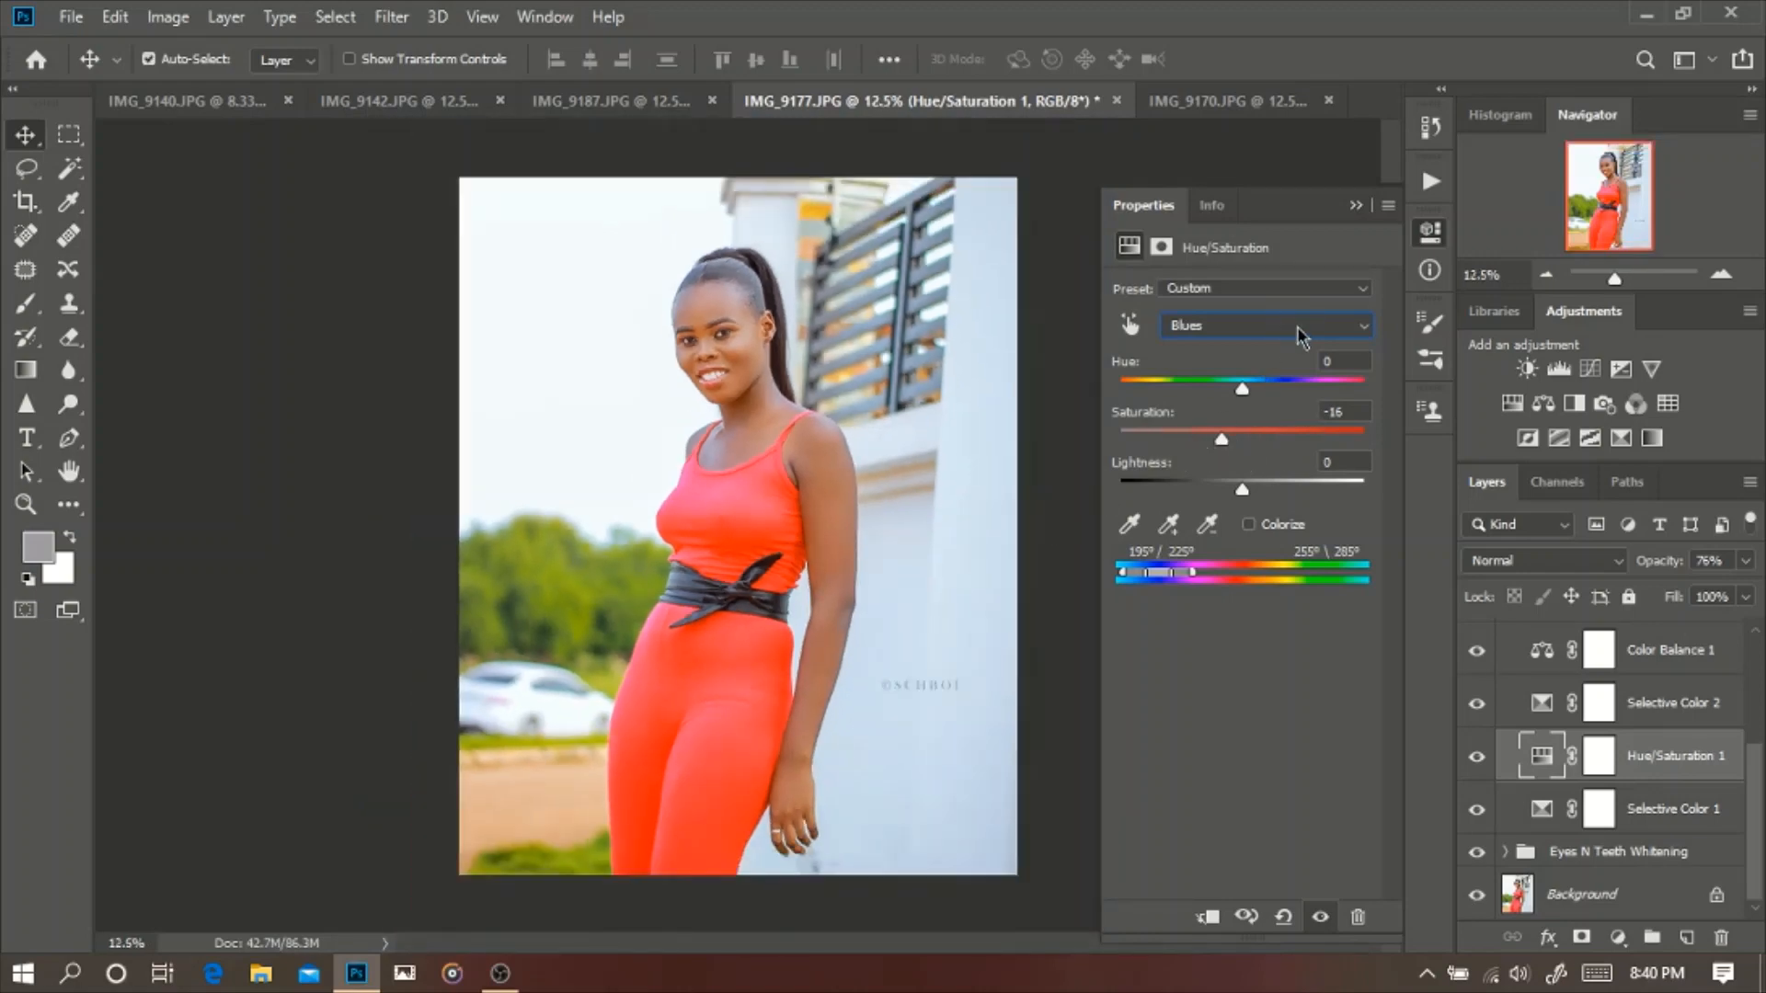
{"action": "left_click", "coordinate": [1356, 214]}
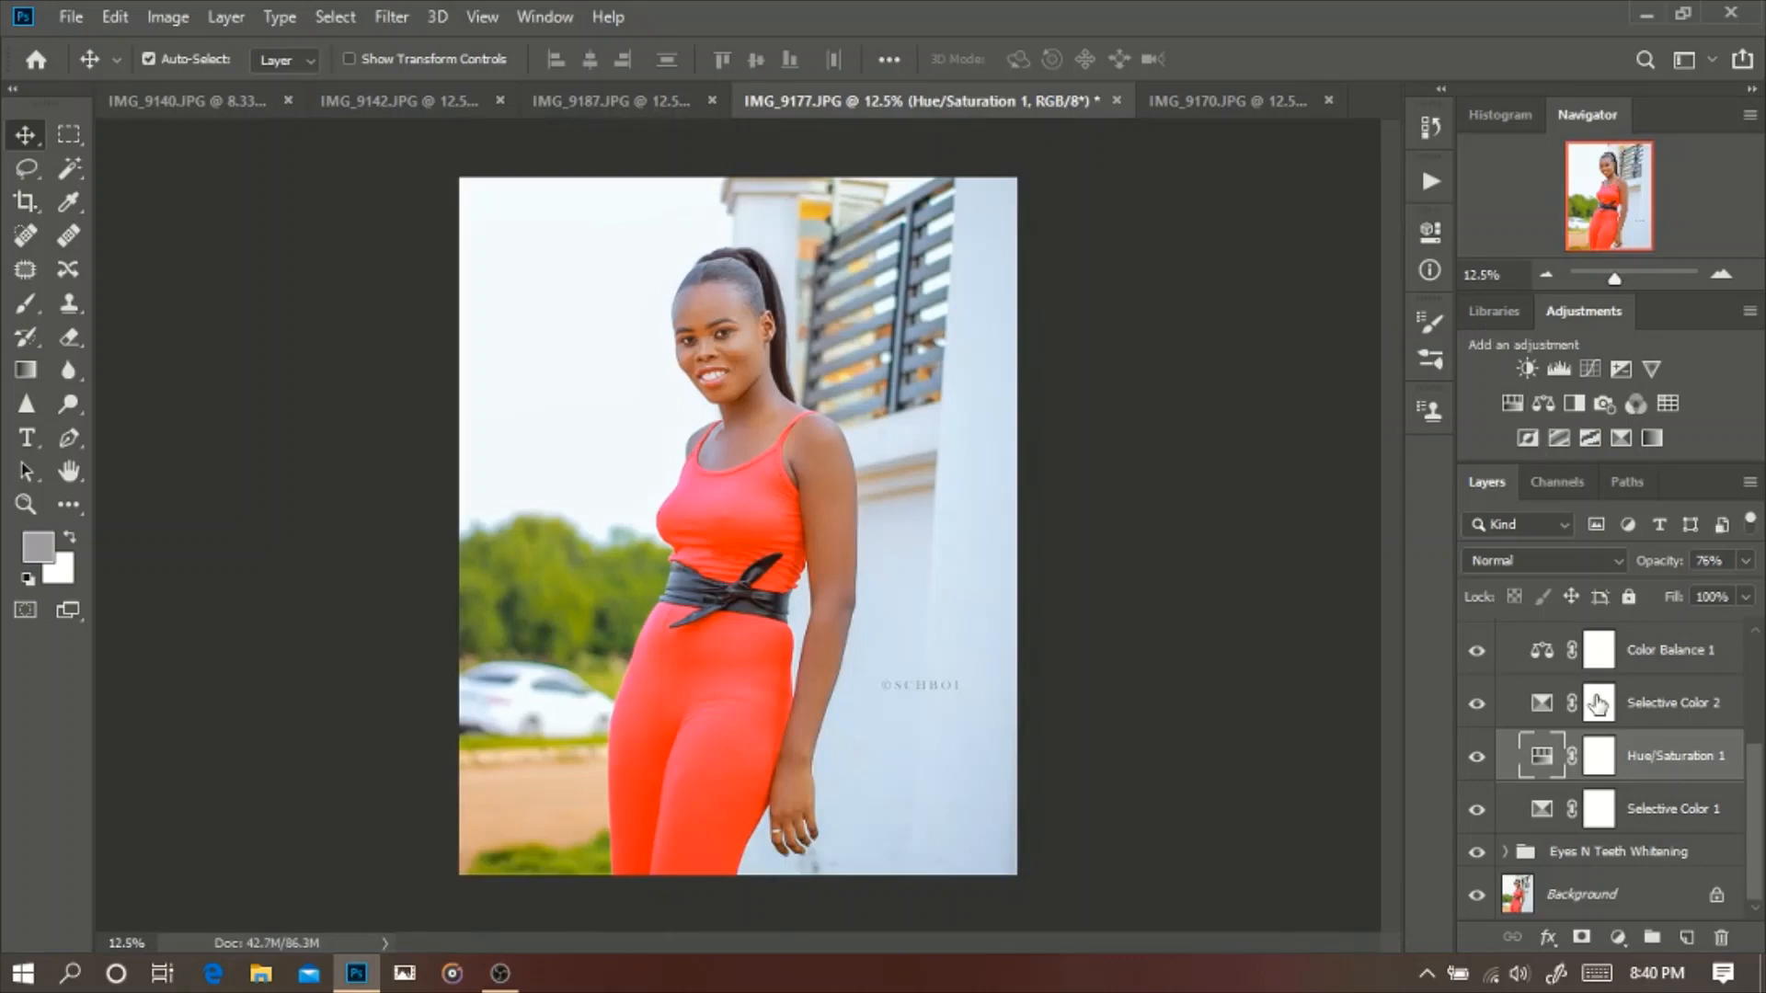
Review the Selective Color 2 adjustment's settings for the Whites and Reds
{"action": "left_click", "coordinate": [1535, 704]}
{"action": "double_click", "coordinate": [1535, 705]}
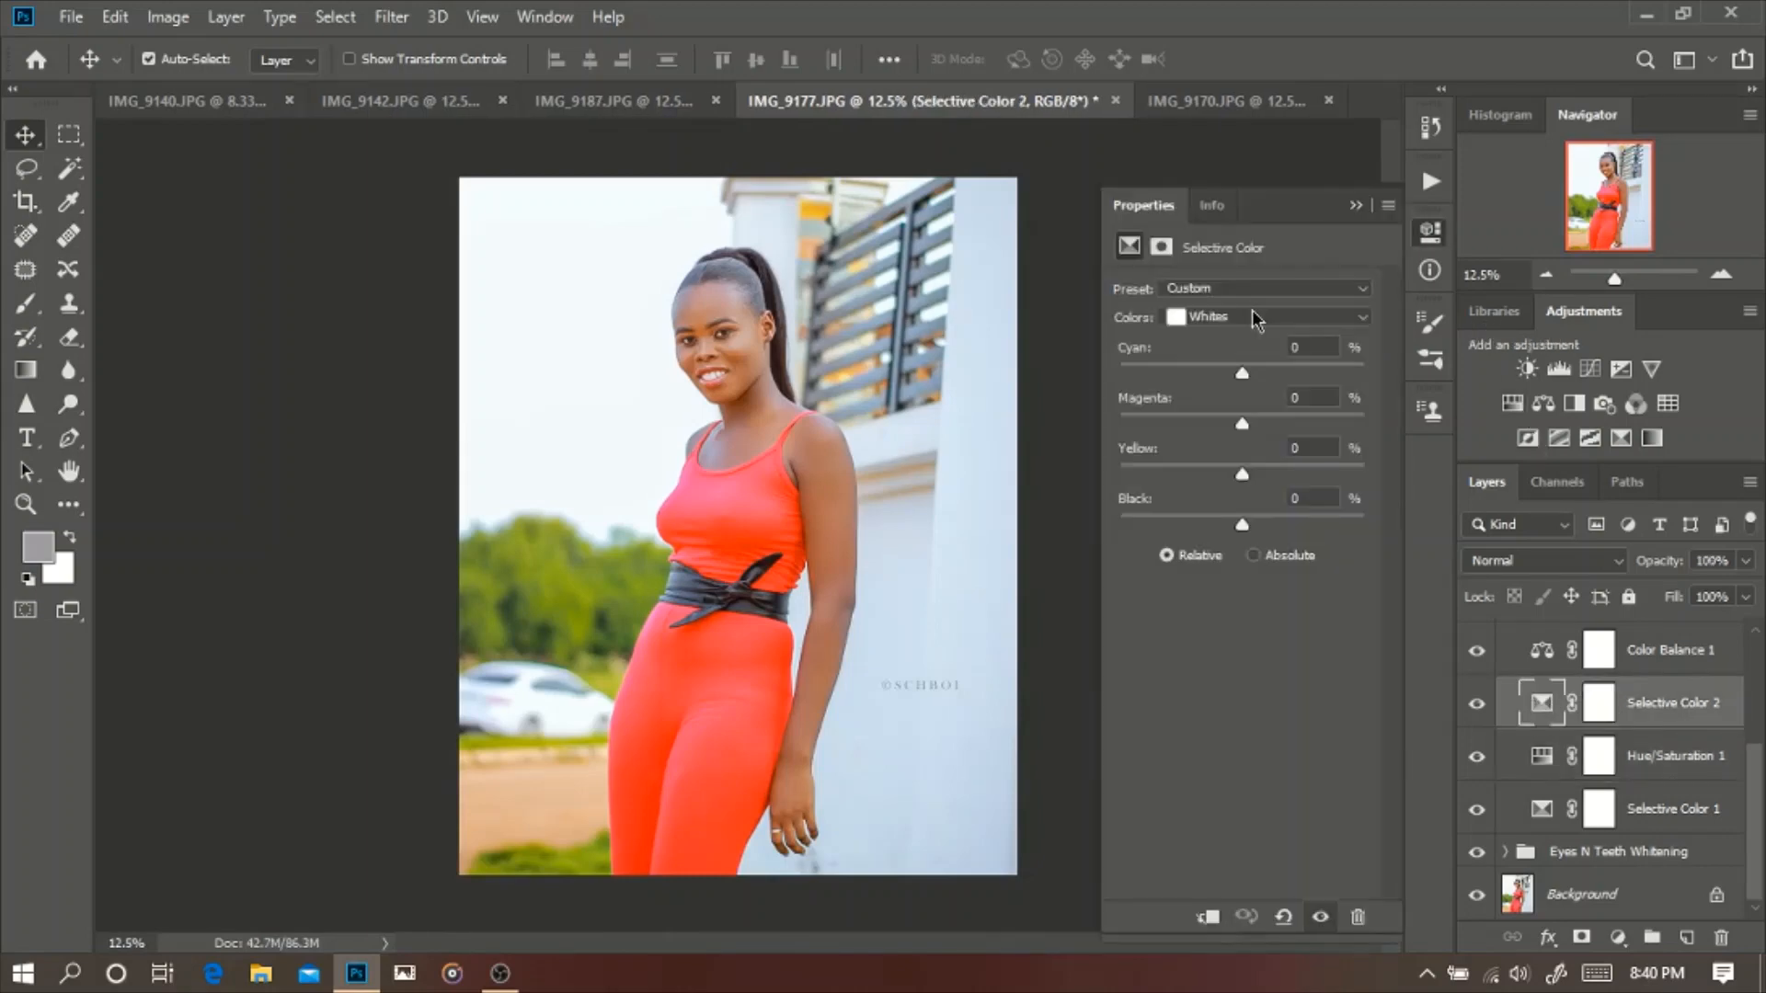
{"action": "left_click", "coordinate": [1257, 317]}
{"action": "left_click", "coordinate": [1258, 342]}
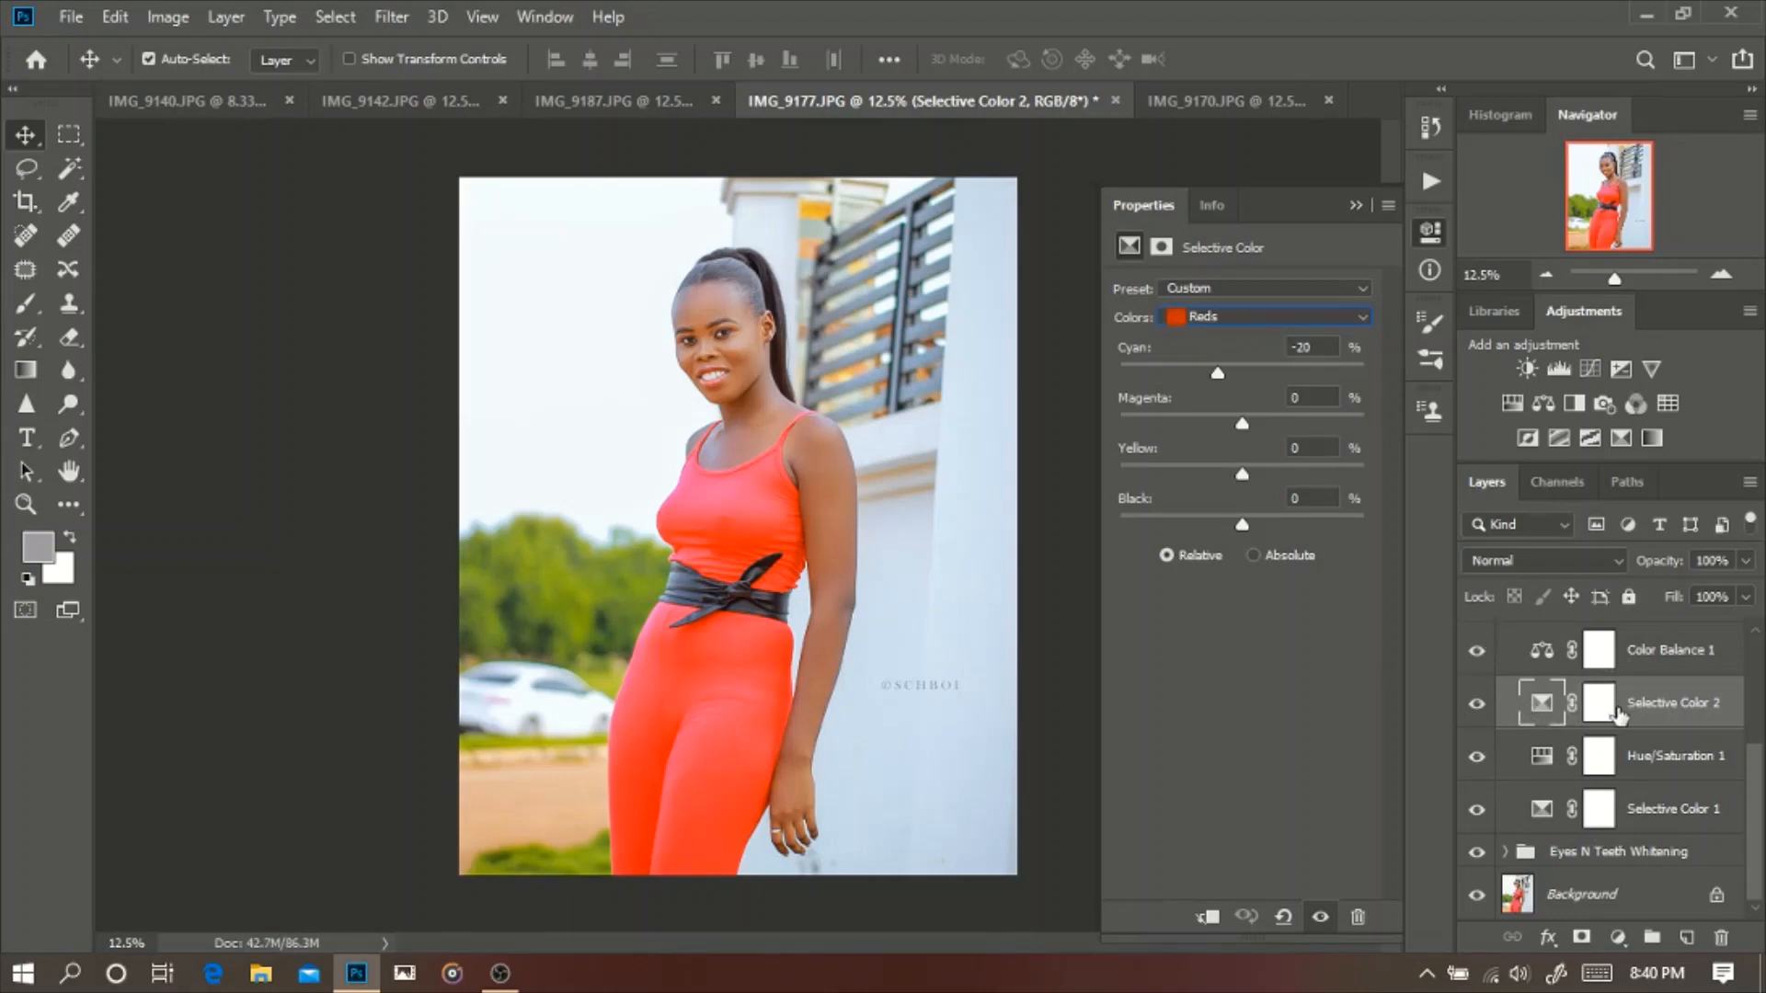
{"action": "left_click", "coordinate": [1356, 205]}
Review the Color Balance 1 adjustment's Midtones and Shadows settings, and collapse Group 1
{"action": "scroll", "coordinate": [1597, 819], "scroll_direction": "up", "scroll_amount": 3}
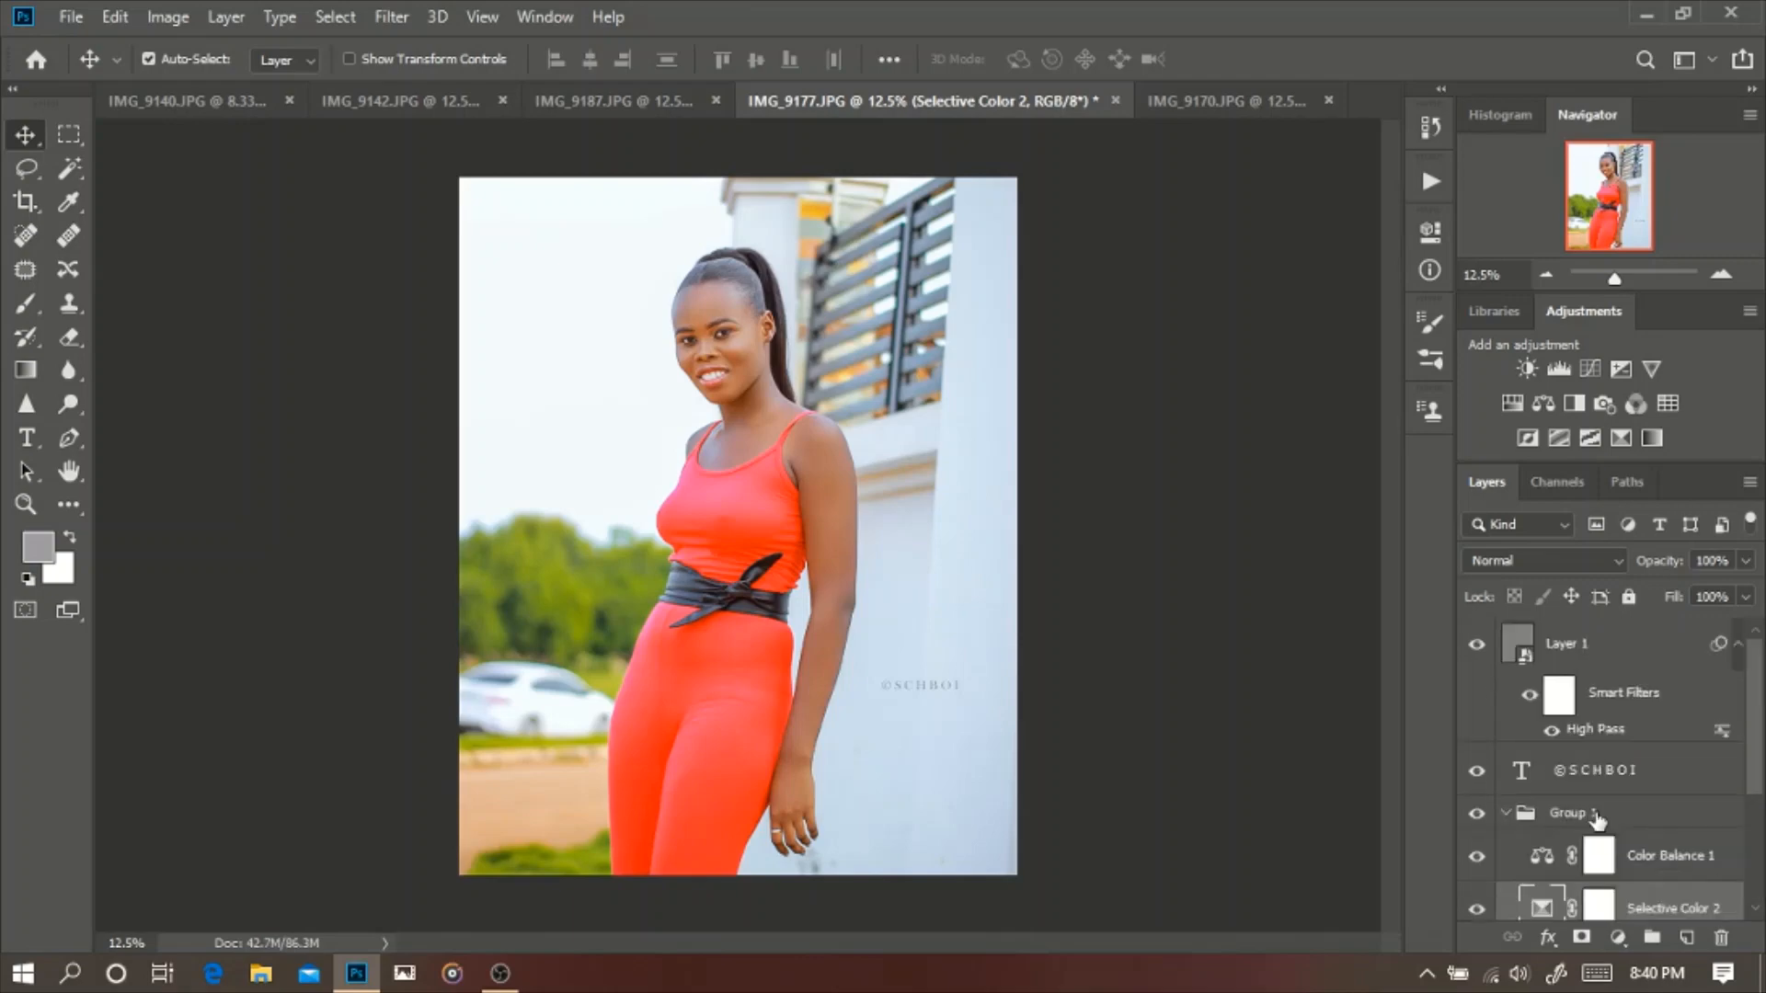
{"action": "scroll", "coordinate": [1631, 901], "scroll_direction": "down", "scroll_amount": 3}
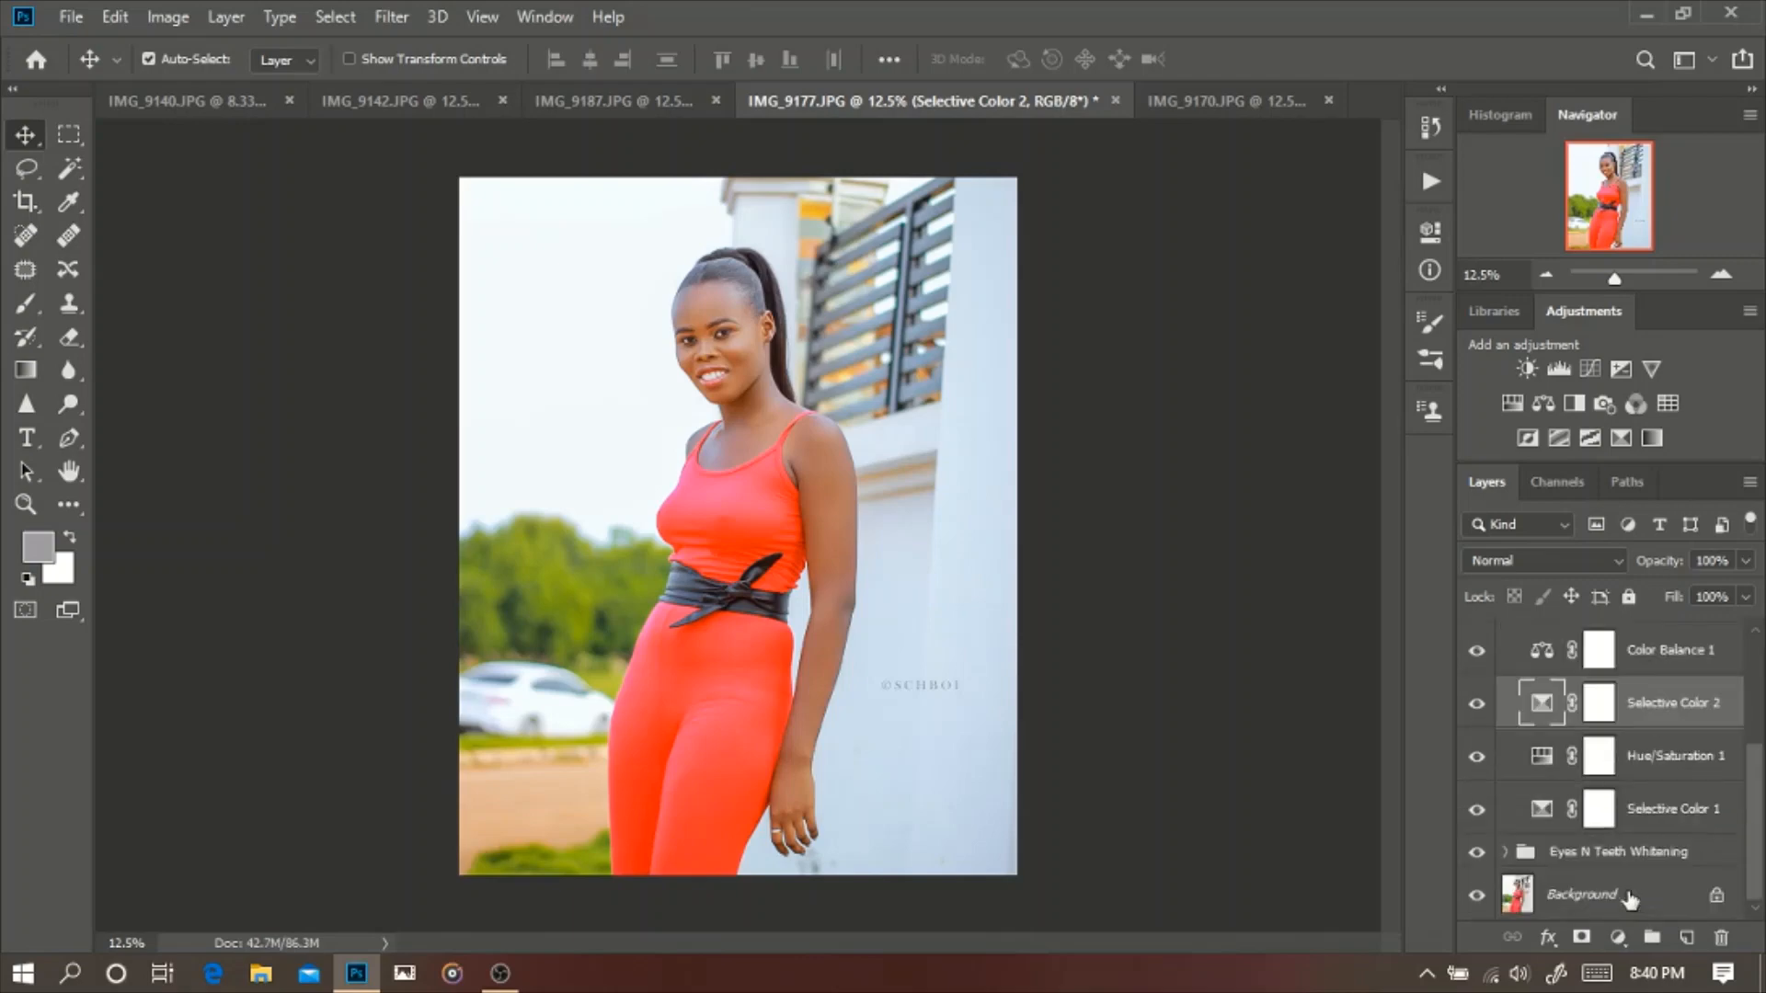
{"action": "left_click", "coordinate": [1723, 646]}
{"action": "scroll", "coordinate": [1698, 814], "scroll_direction": "up", "scroll_amount": 3}
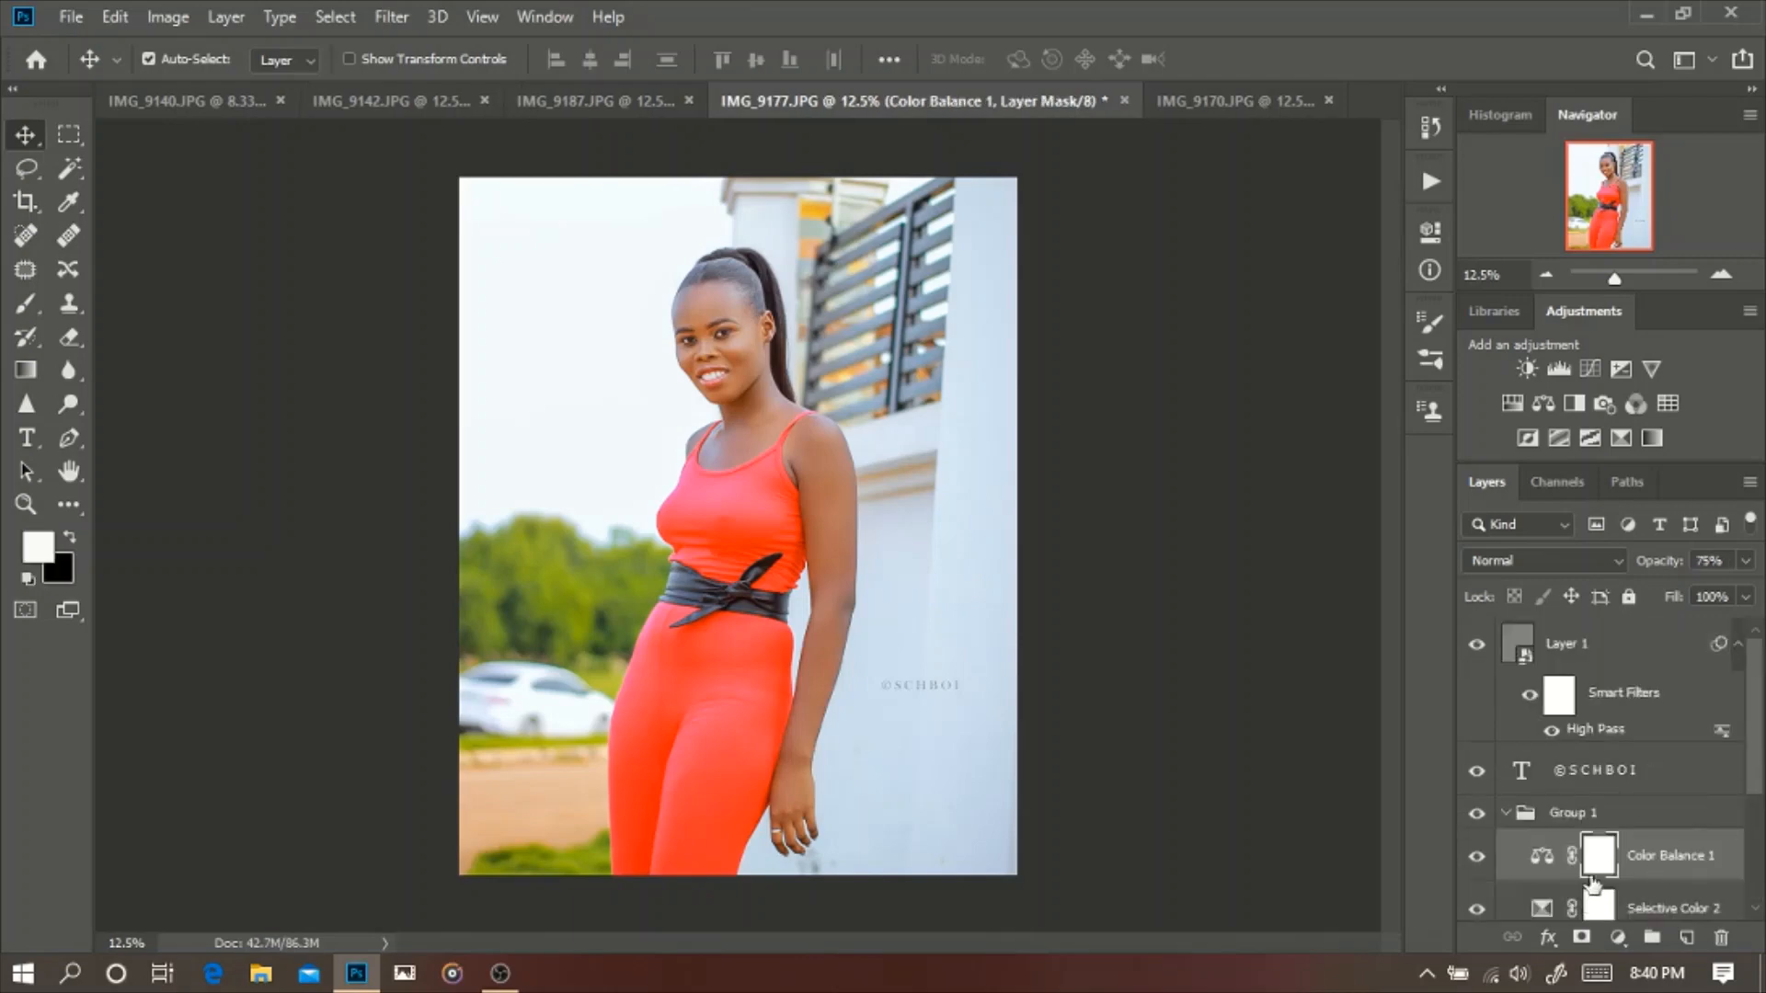
{"action": "double_click", "coordinate": [1545, 856]}
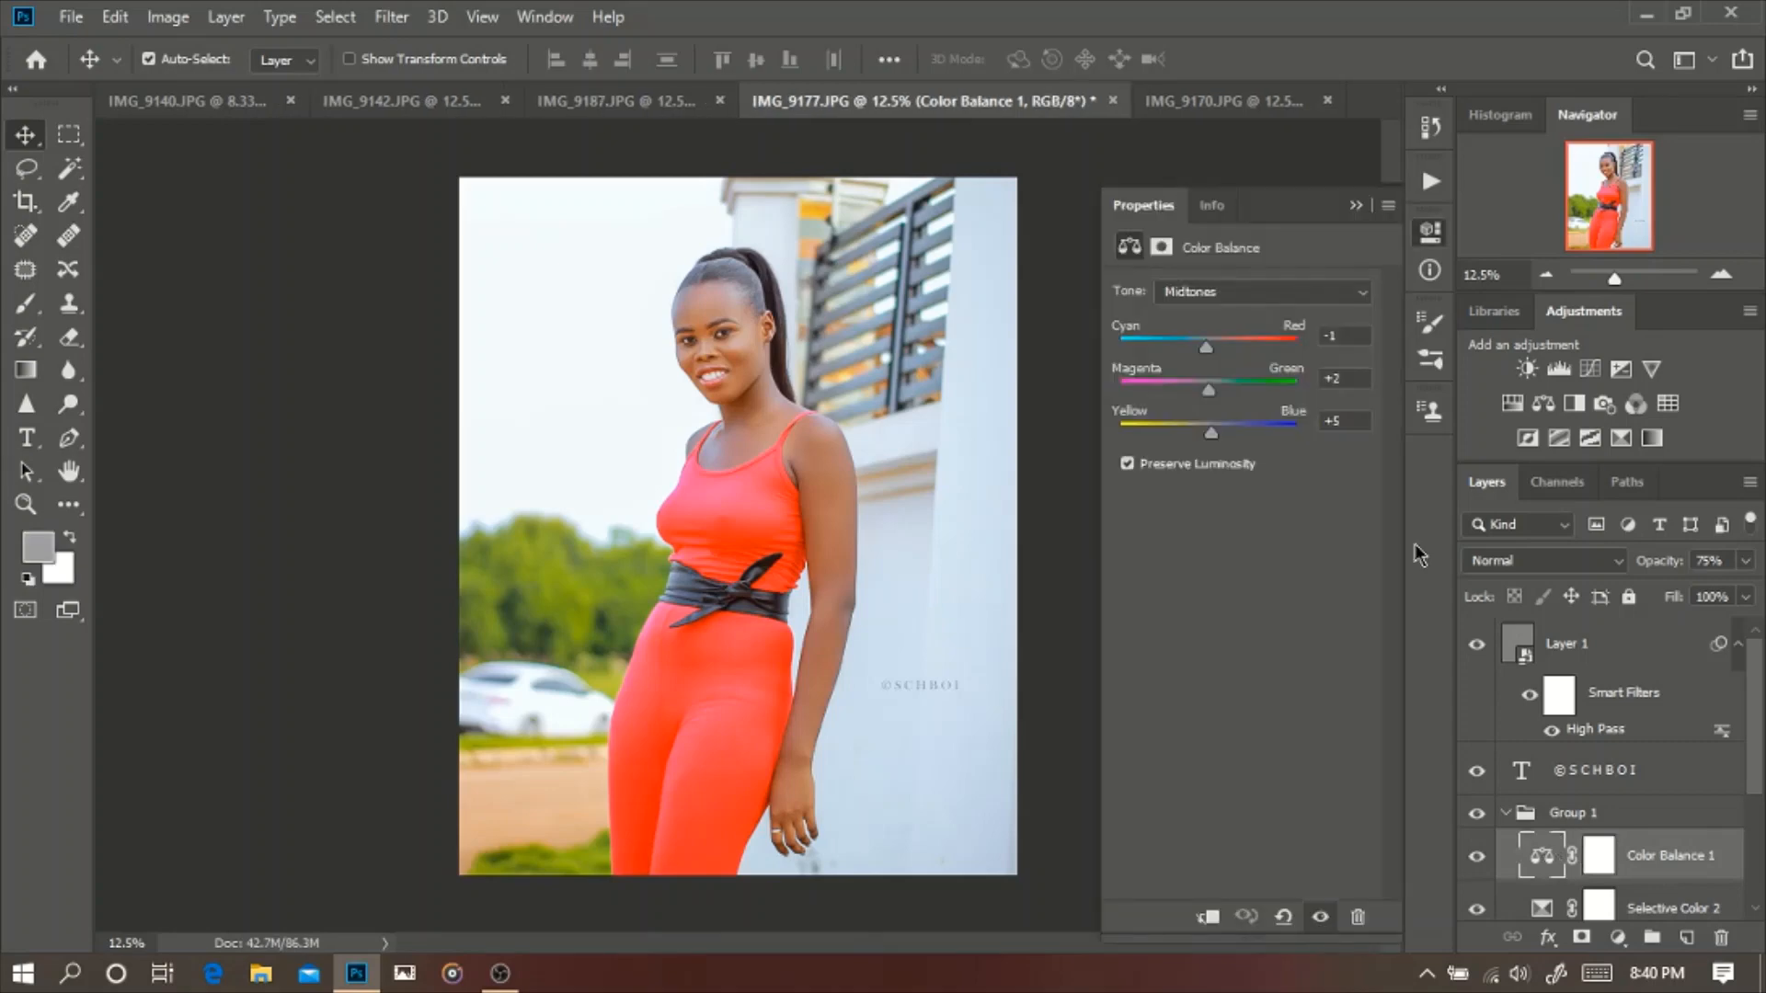
{"action": "left_click", "coordinate": [1287, 292]}
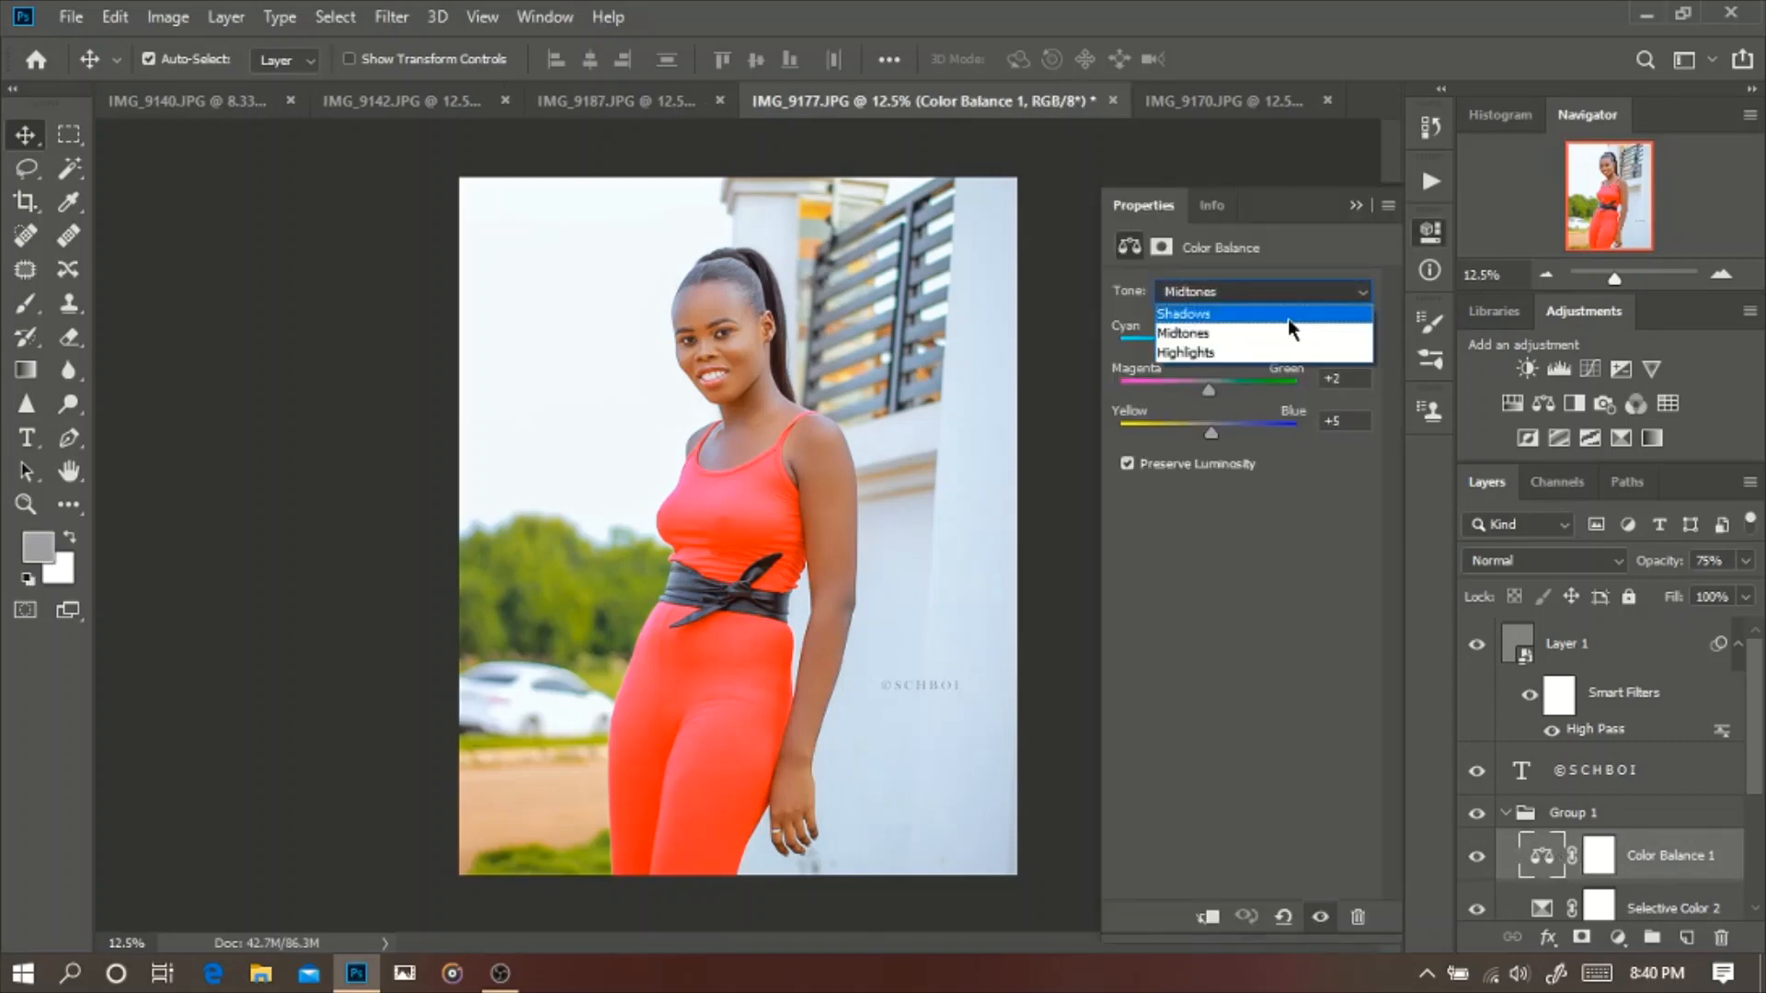
{"action": "left_click", "coordinate": [1288, 318]}
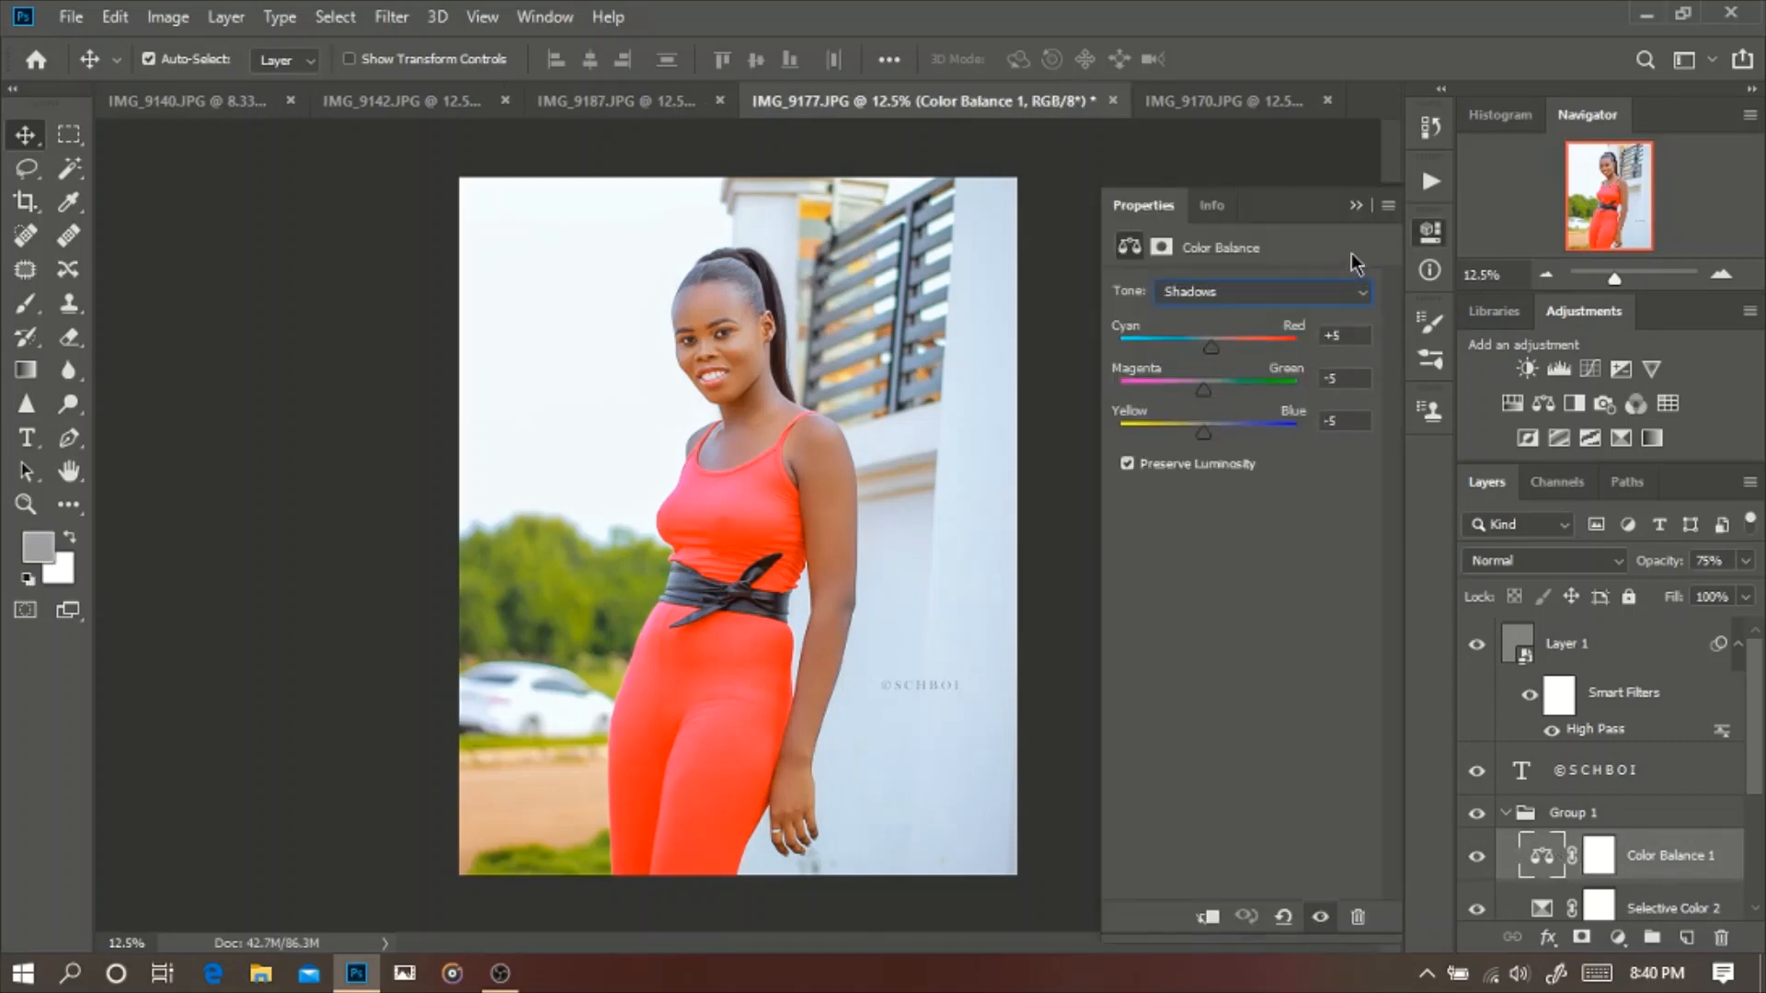
{"action": "left_click", "coordinate": [1354, 206]}
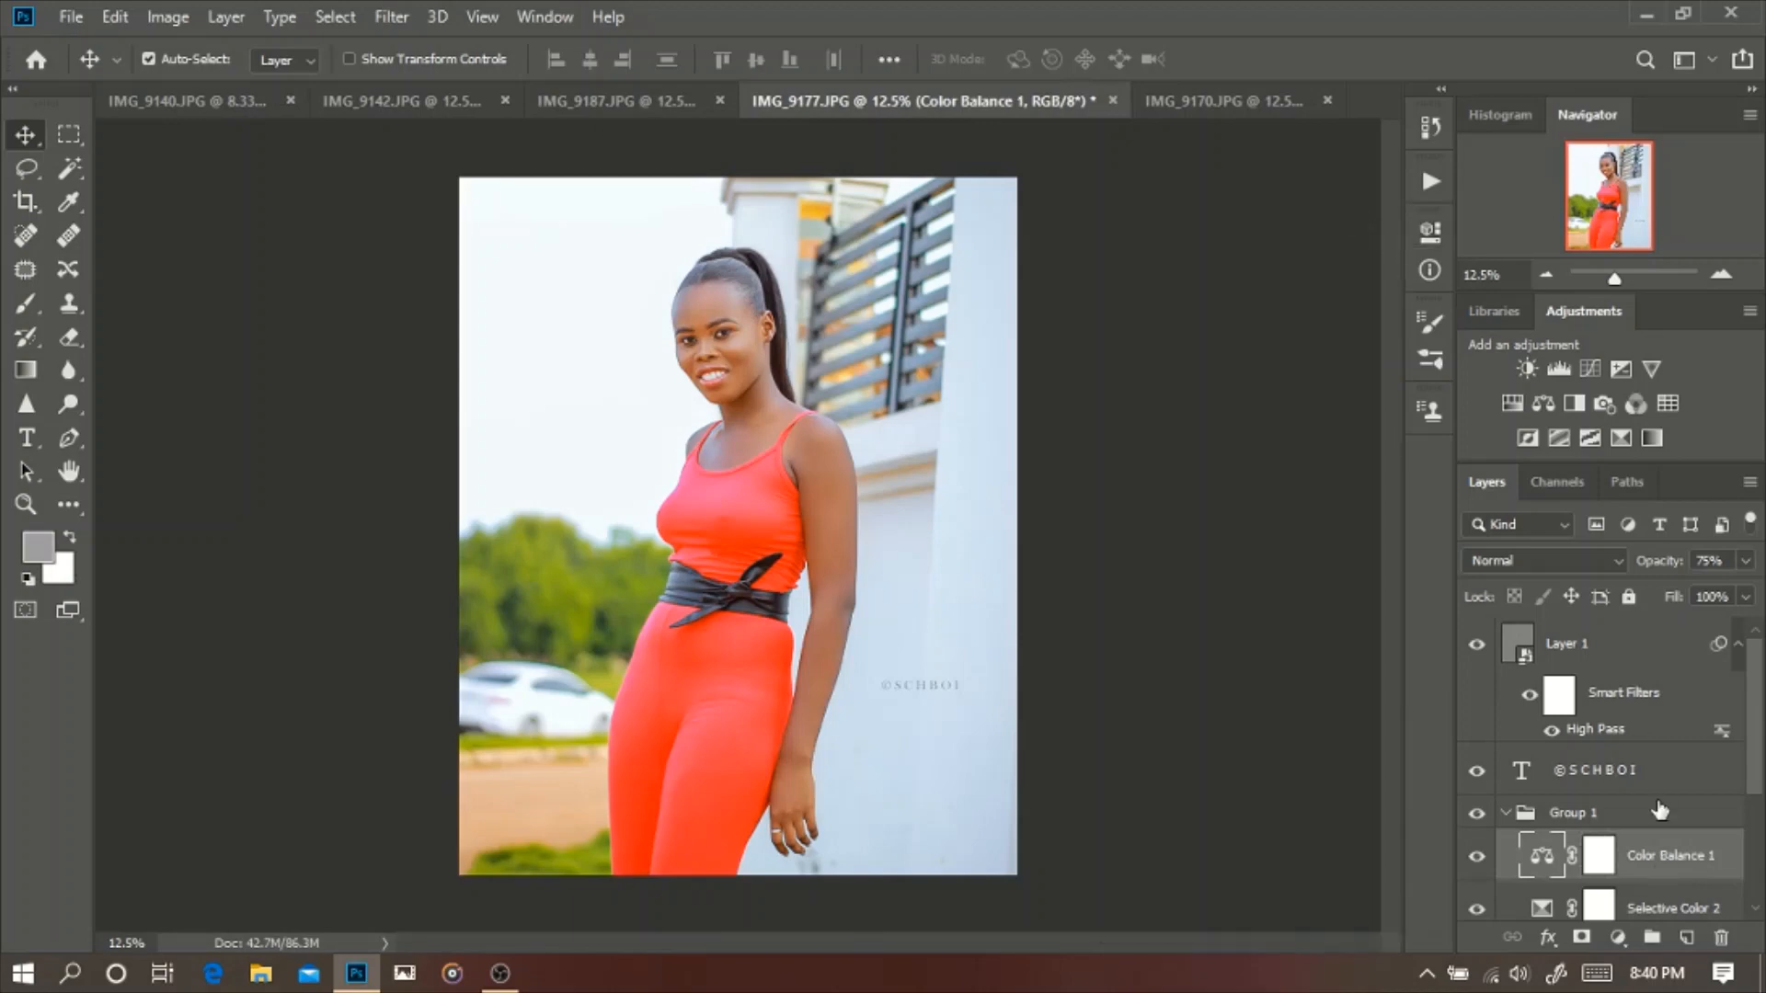
{"action": "left_click", "coordinate": [1503, 815]}
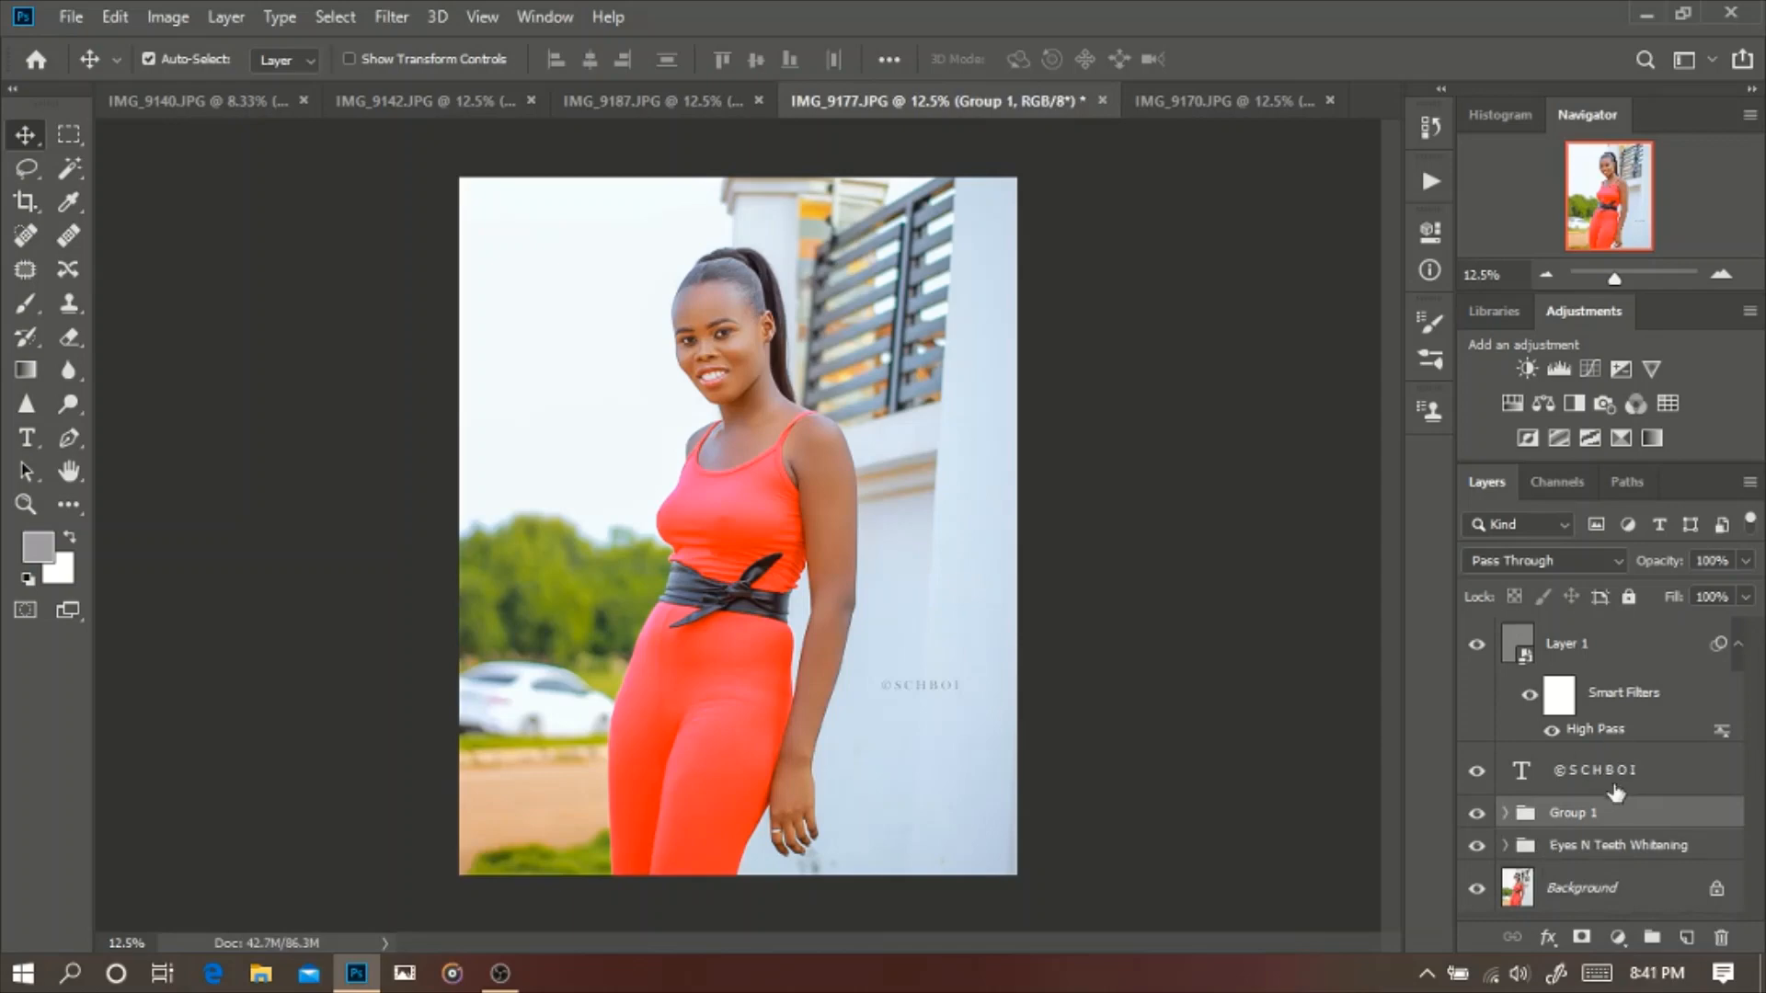
Toggle the ©SCHBOI text layer's visibility off and on to check the watermark on the portrait
{"action": "left_click", "coordinate": [1477, 772]}
{"action": "left_click", "coordinate": [1478, 773]}
{"action": "left_click", "coordinate": [1478, 772]}
{"action": "left_click", "coordinate": [1477, 772]}
Toggle all layers above the Background off and on repeatedly to compare the original photo with the finished edit
{"action": "key", "text": "ctrl"}
{"action": "left_click", "coordinate": [1477, 890], "text": "alt"}
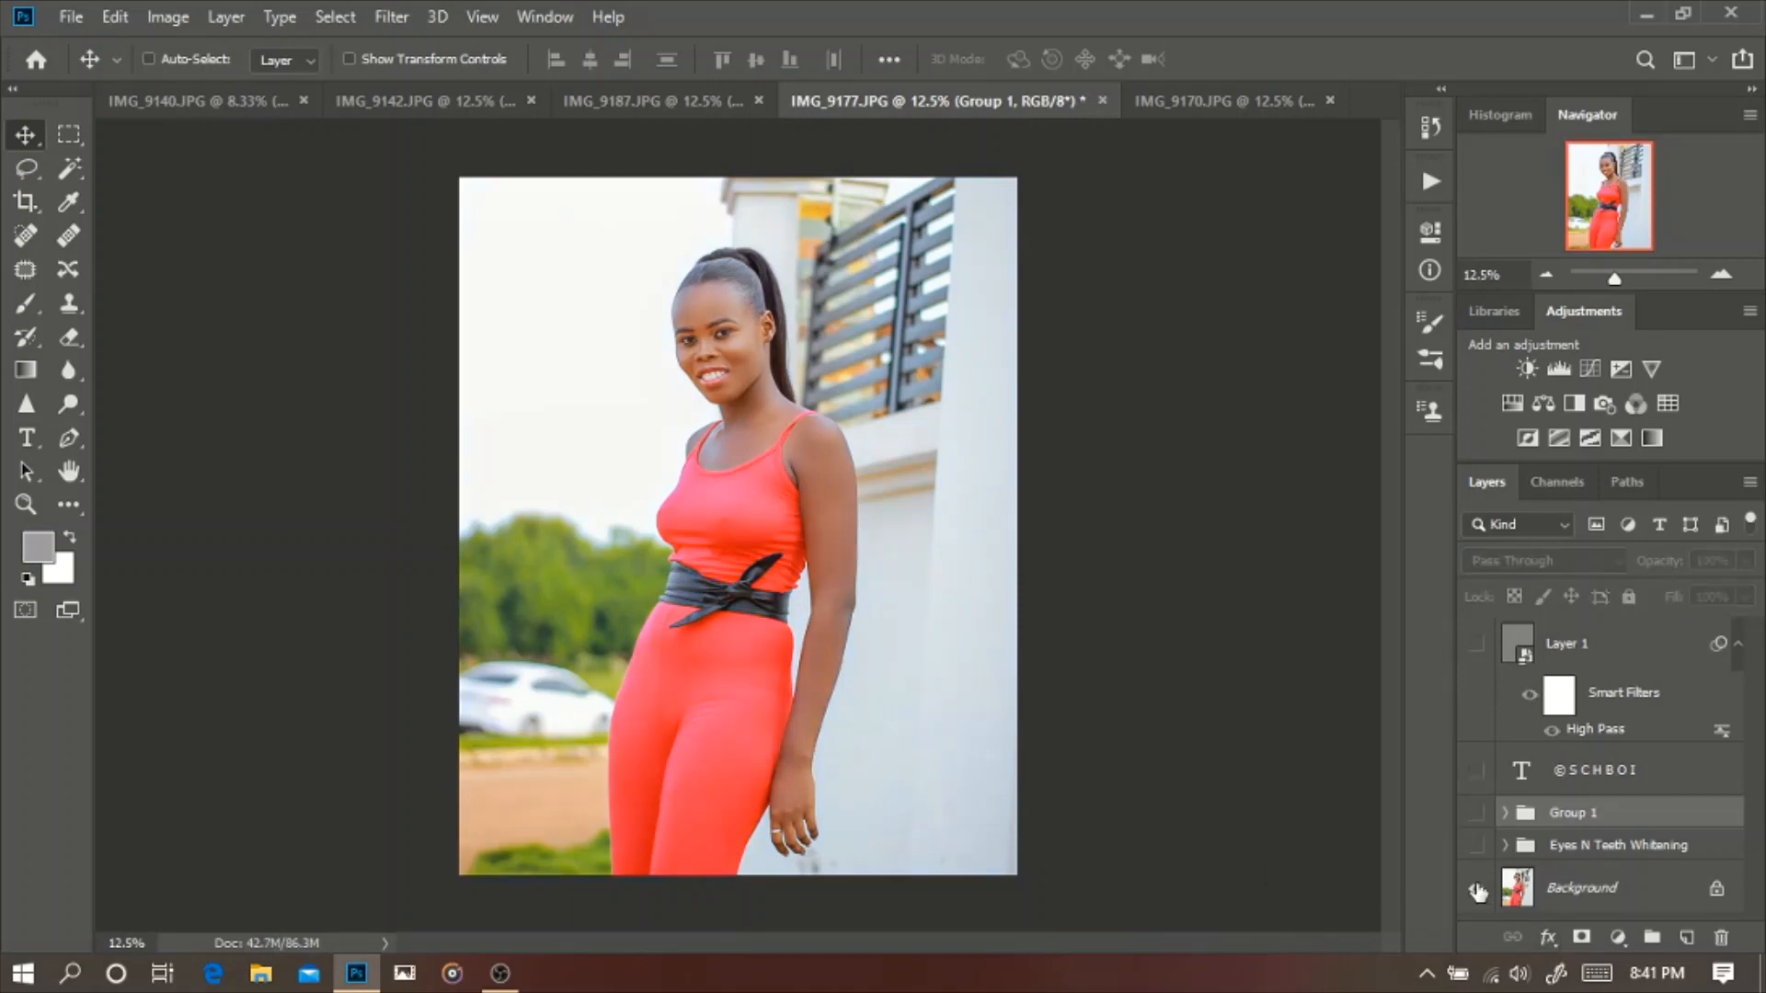
{"action": "left_click", "coordinate": [1477, 890], "text": "alt"}
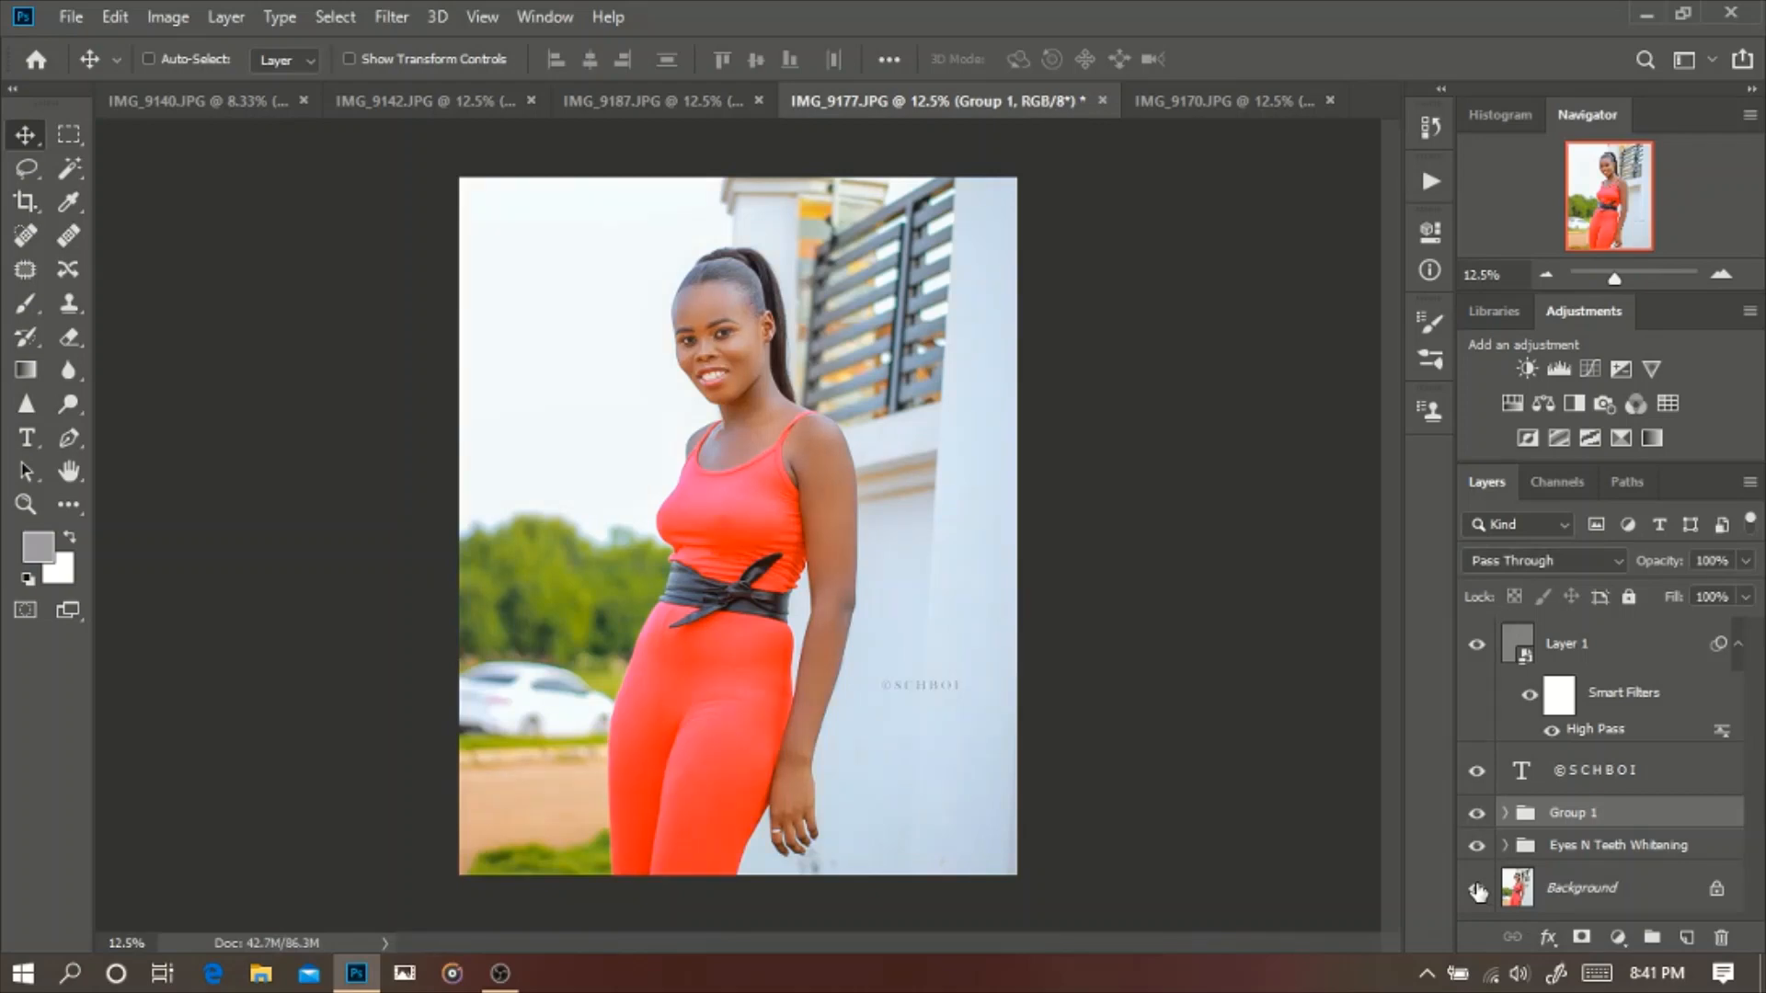
{"action": "left_click", "coordinate": [1477, 890], "text": "alt"}
{"action": "left_click", "coordinate": [1477, 890], "text": "alt"}
{"action": "left_click", "coordinate": [1477, 890], "text": "alt"}
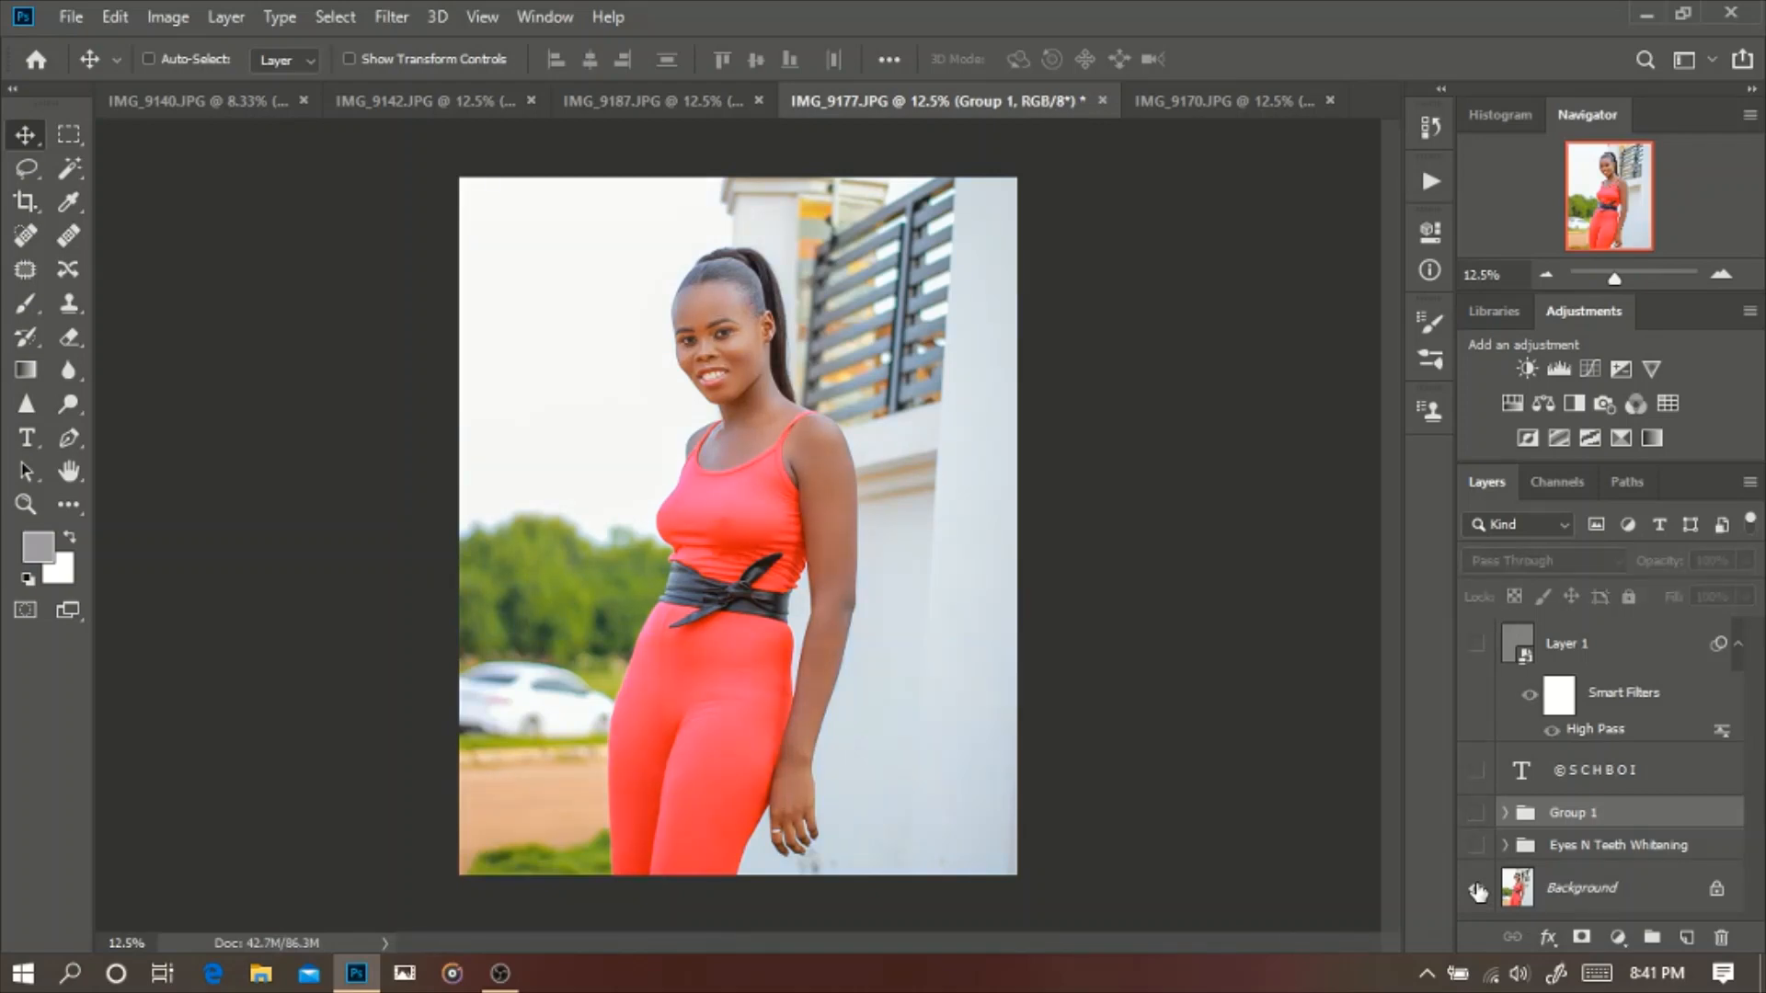
{"action": "left_click", "coordinate": [1477, 890], "text": "alt"}
{"action": "key", "text": "ctrl"}
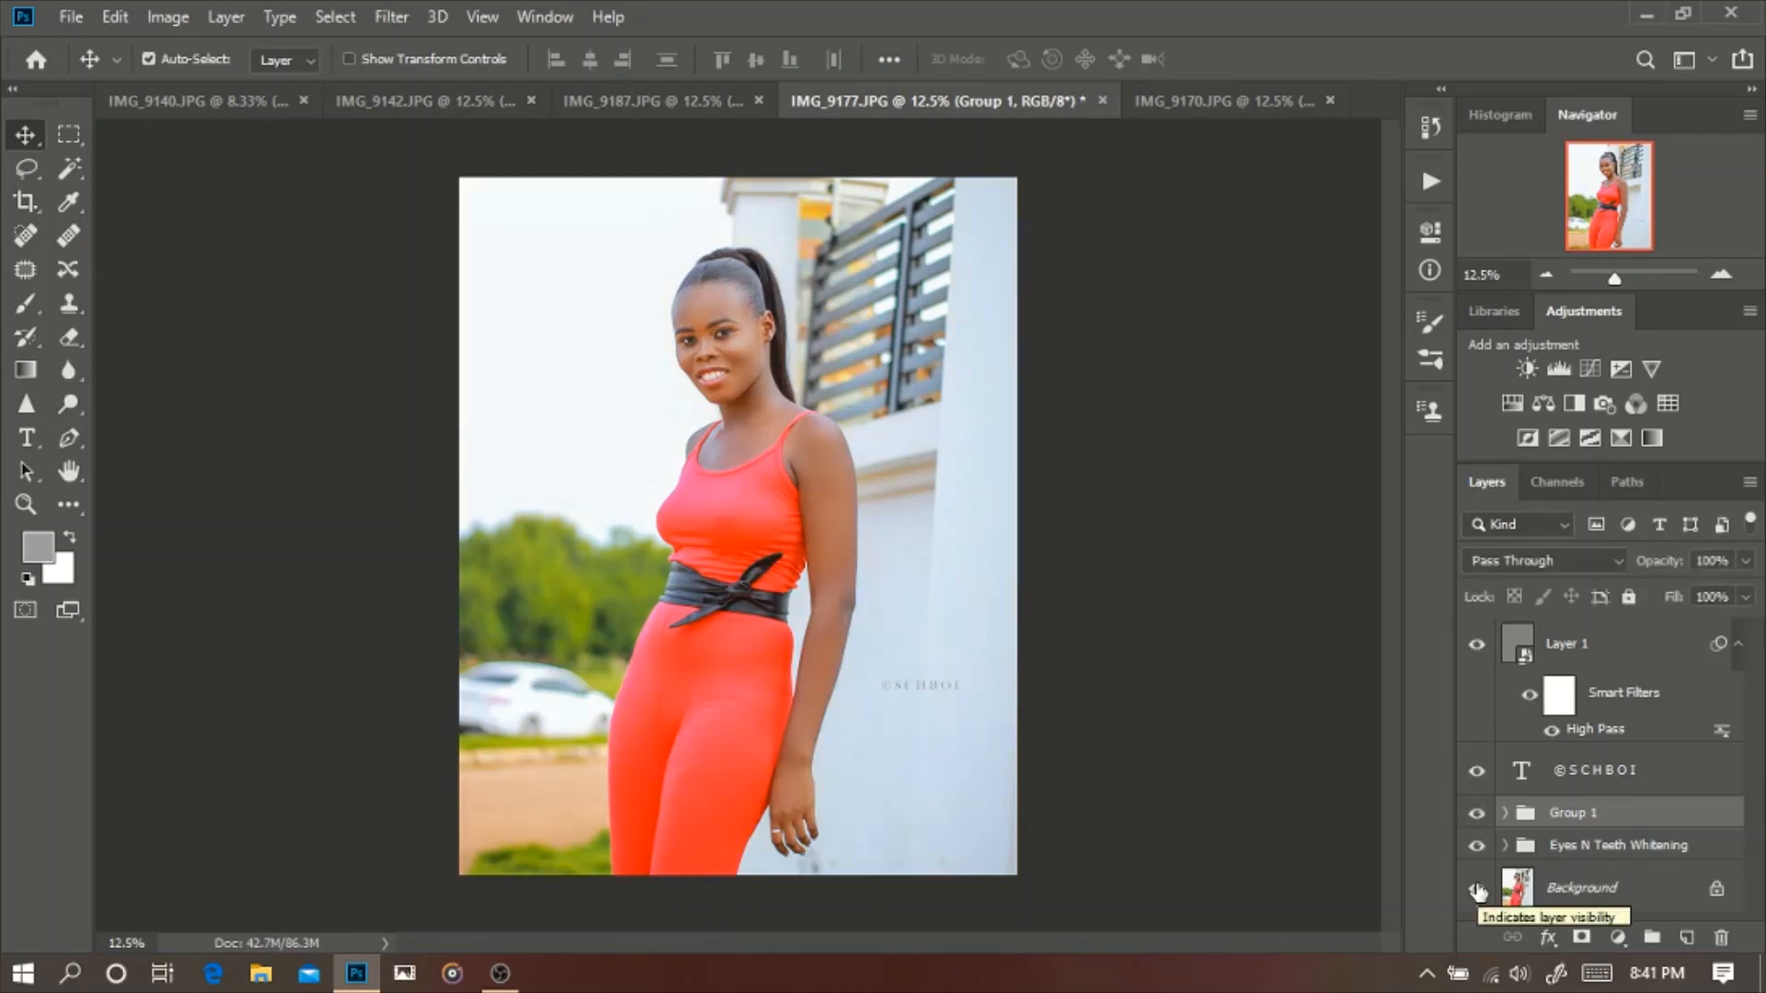